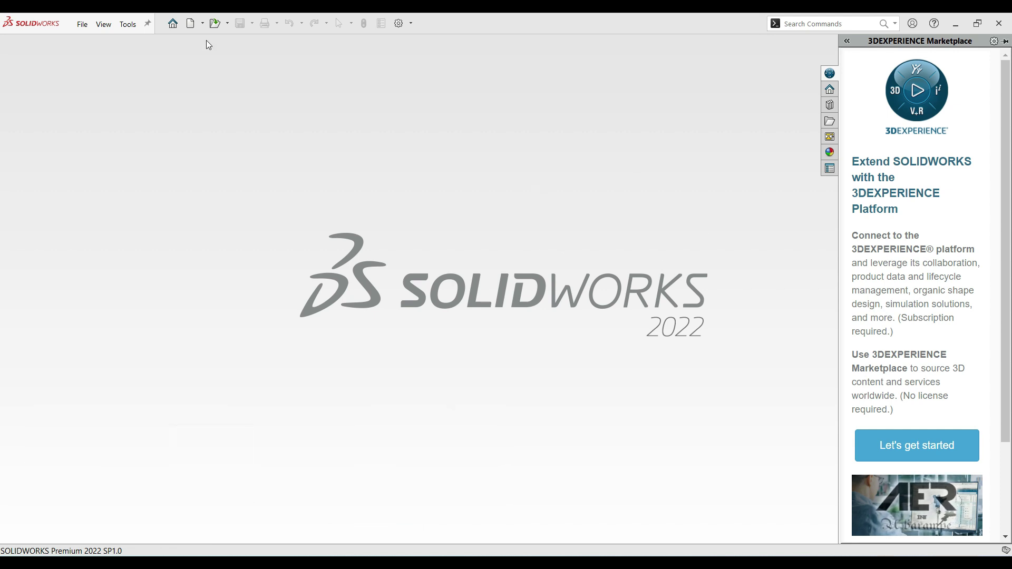
Create a new part document
click(193, 26)
click(378, 237)
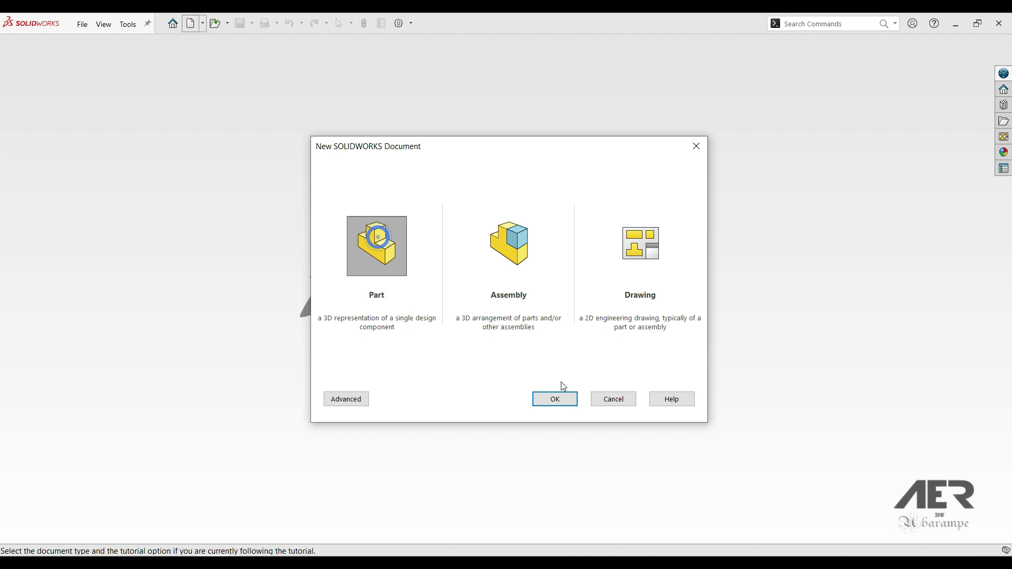
click(554, 398)
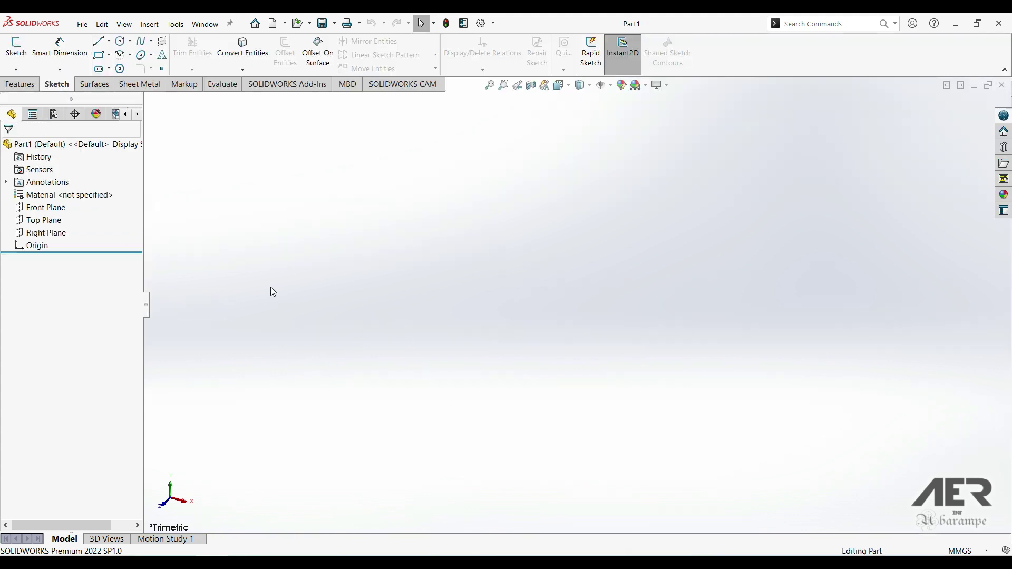
On the Front Plane, sketch a 3-point semicircular arc from the origin with horizontally aligned ends
click(46, 207)
click(50, 192)
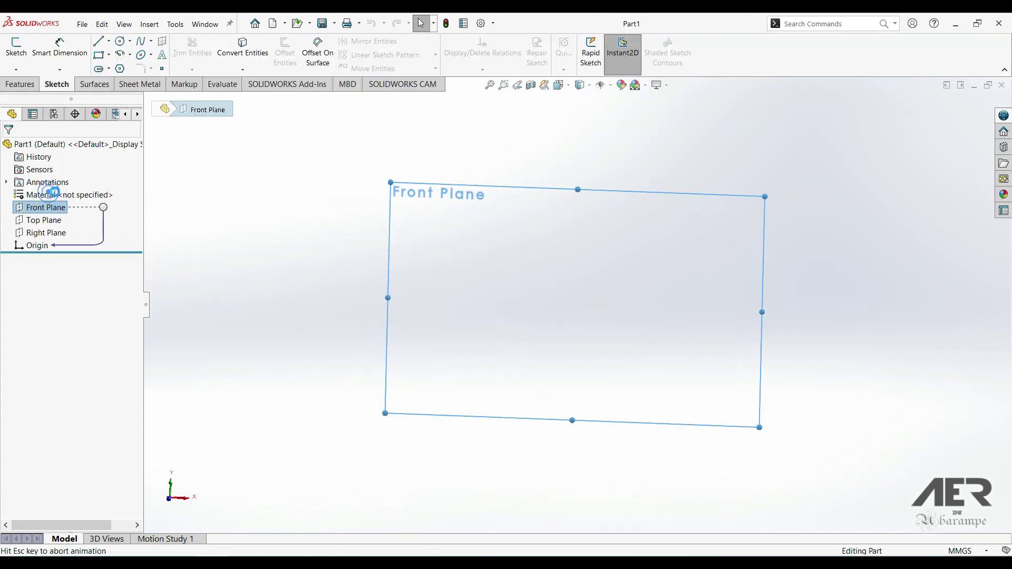
click(120, 54)
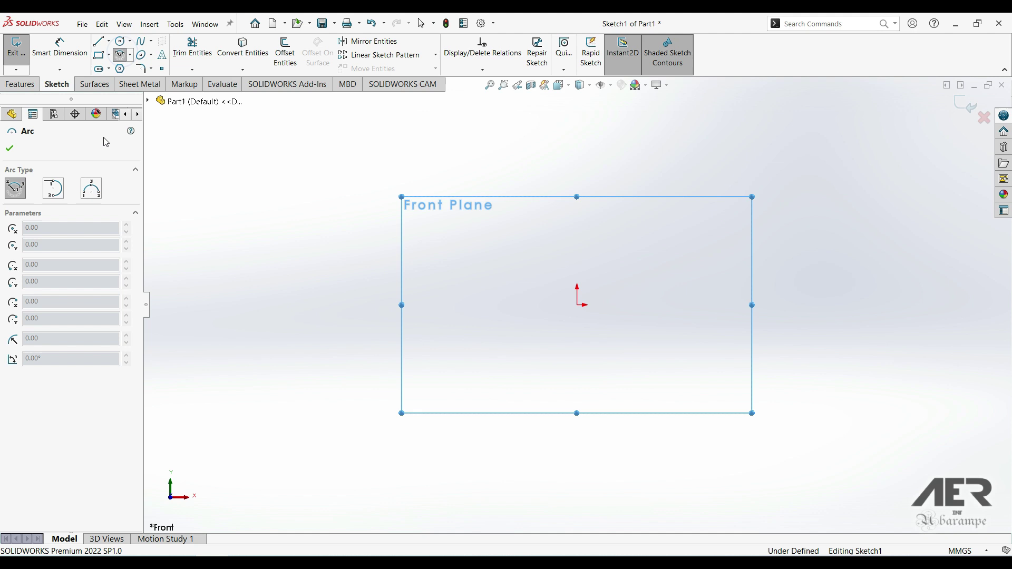
click(91, 191)
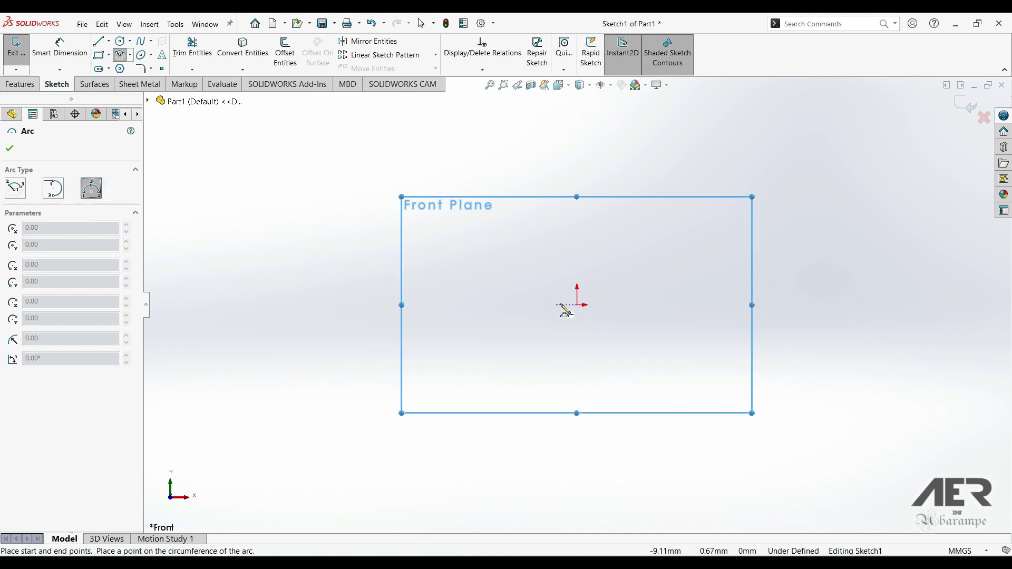
click(576, 304)
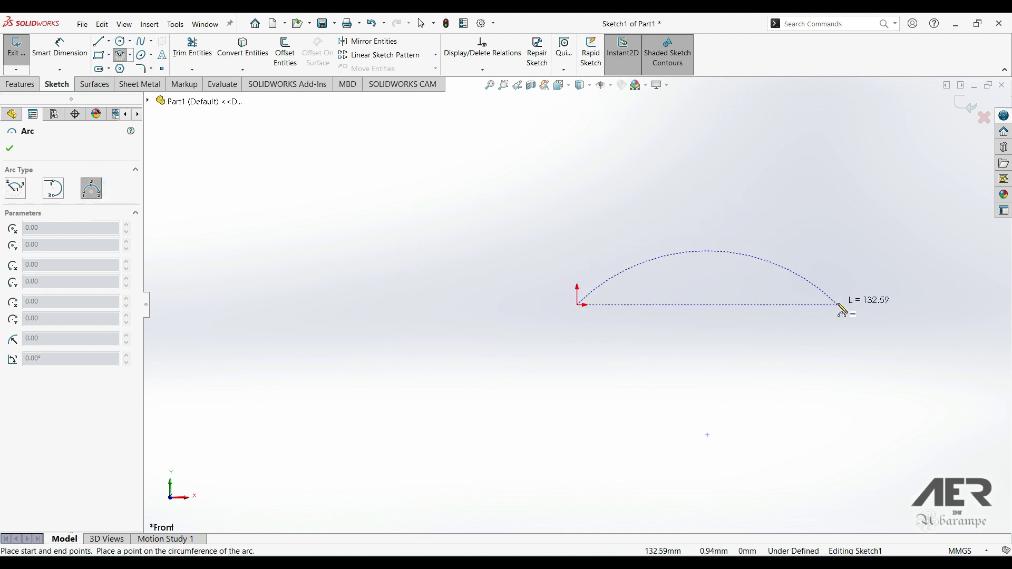
click(838, 305)
click(707, 175)
key(Escape)
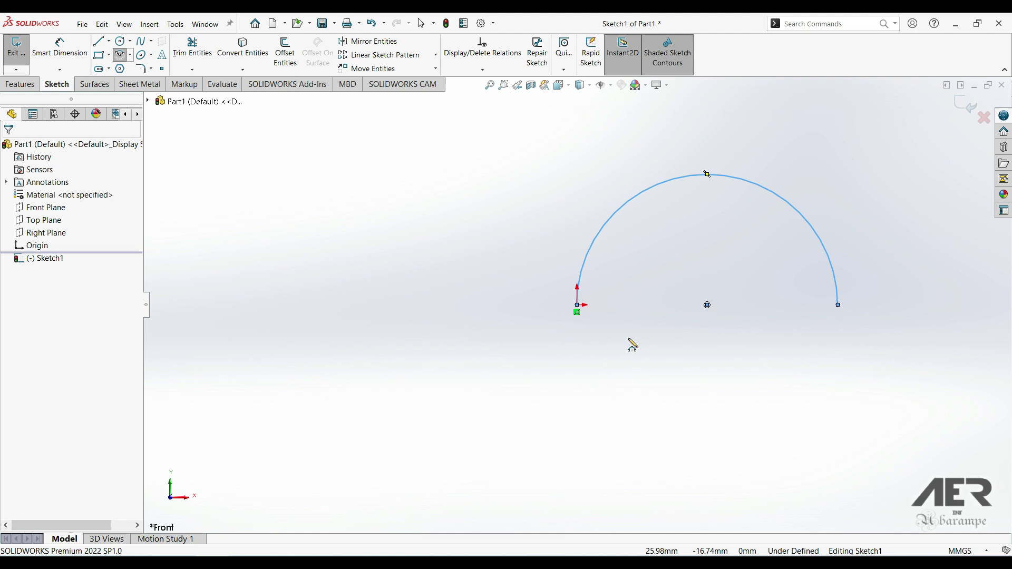
click(577, 304)
ctrl+click(838, 304)
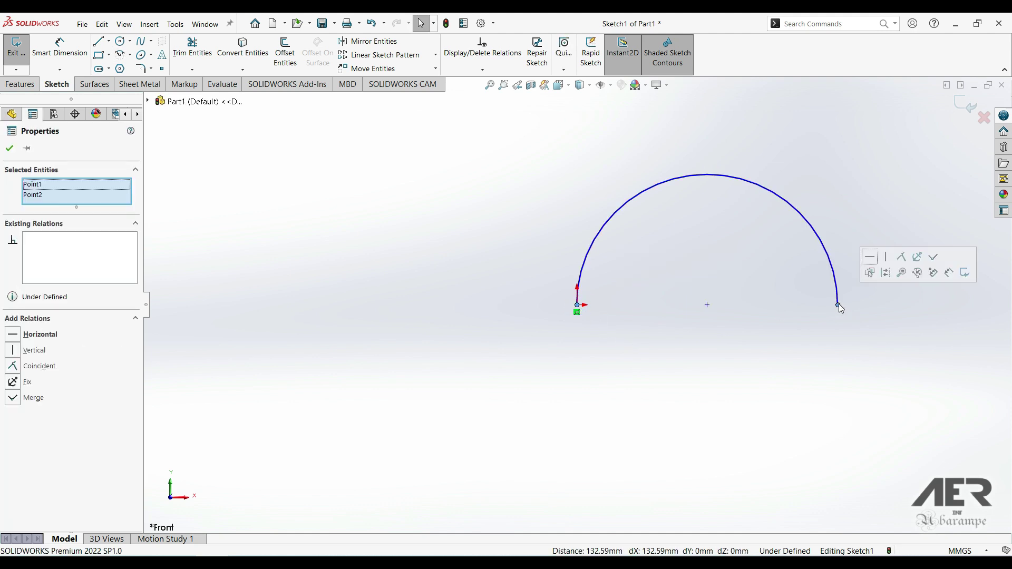
click(869, 256)
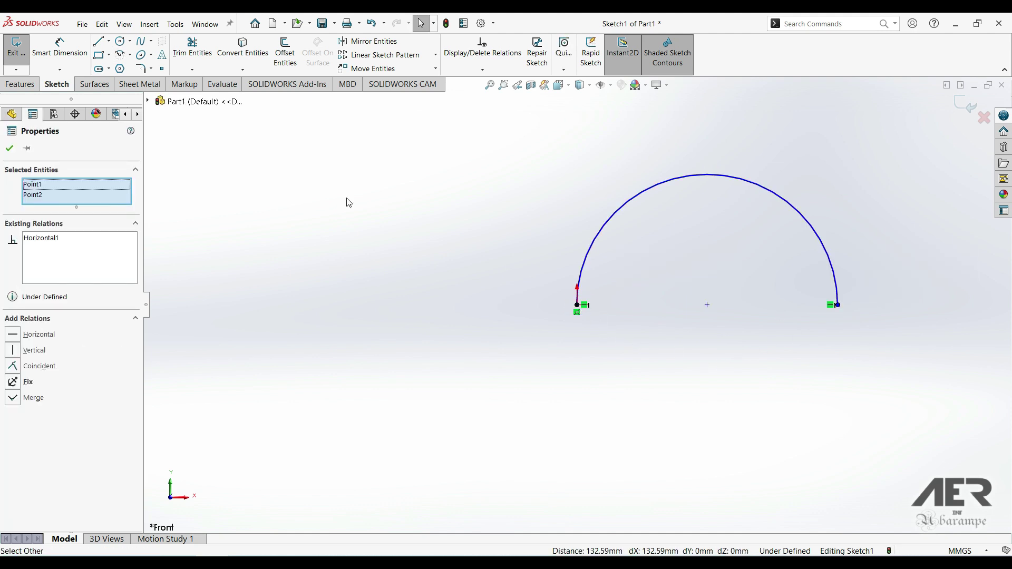
Dimension the arc ends 200 apart and keep the radius at R100
click(59, 46)
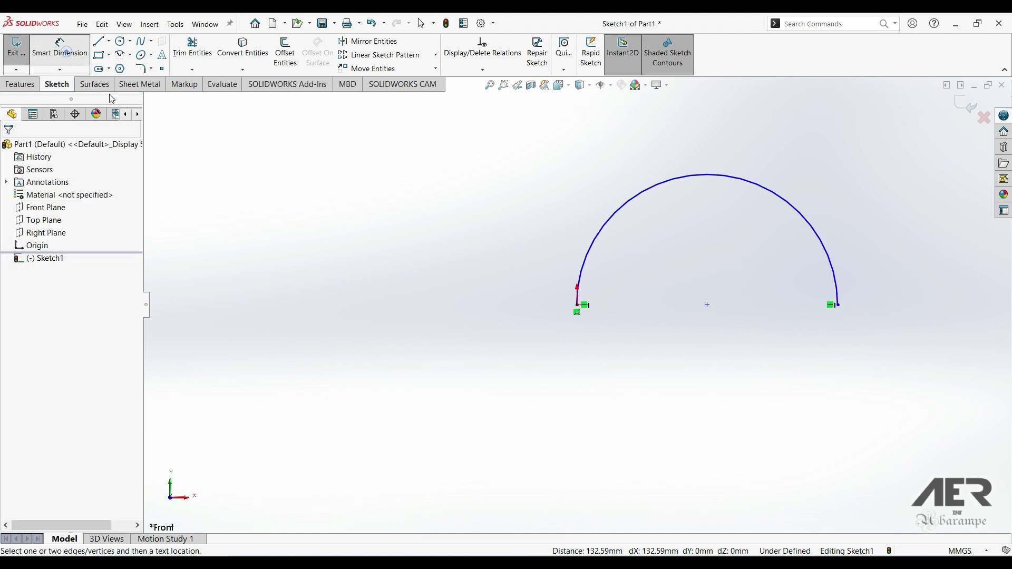
click(577, 305)
click(837, 305)
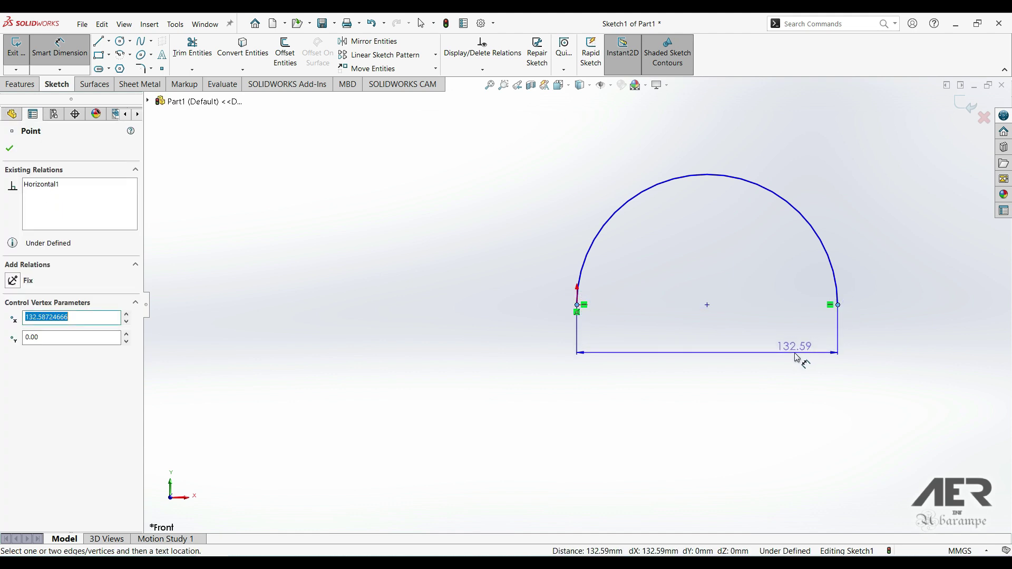
click(796, 352)
text(200)
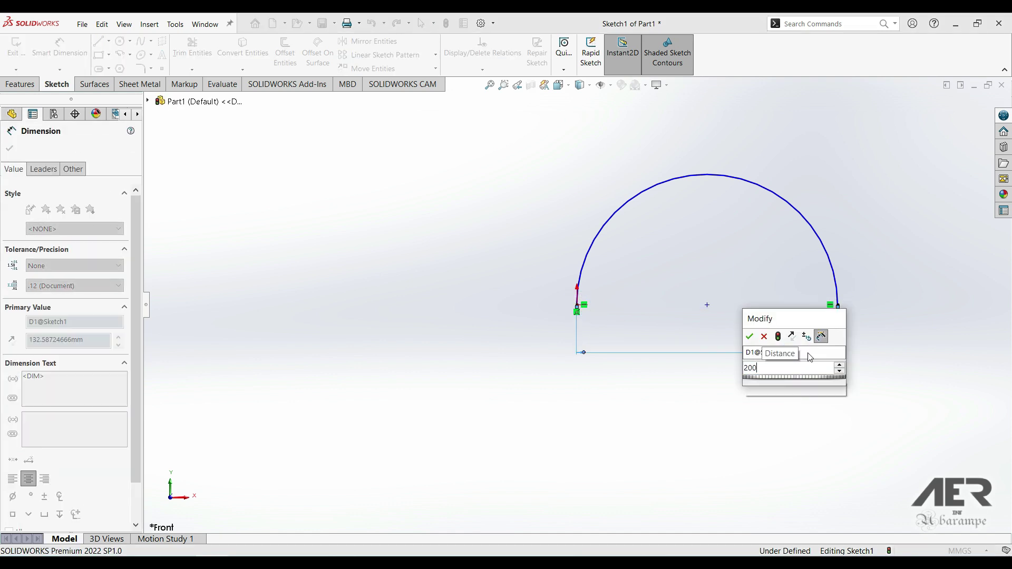
key(Return)
click(646, 192)
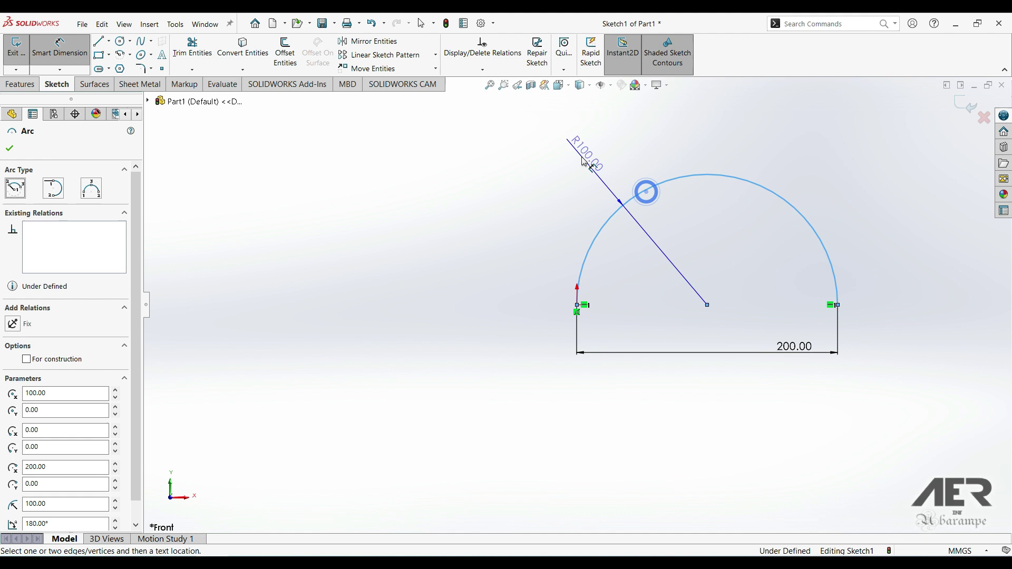
click(582, 161)
key(Return)
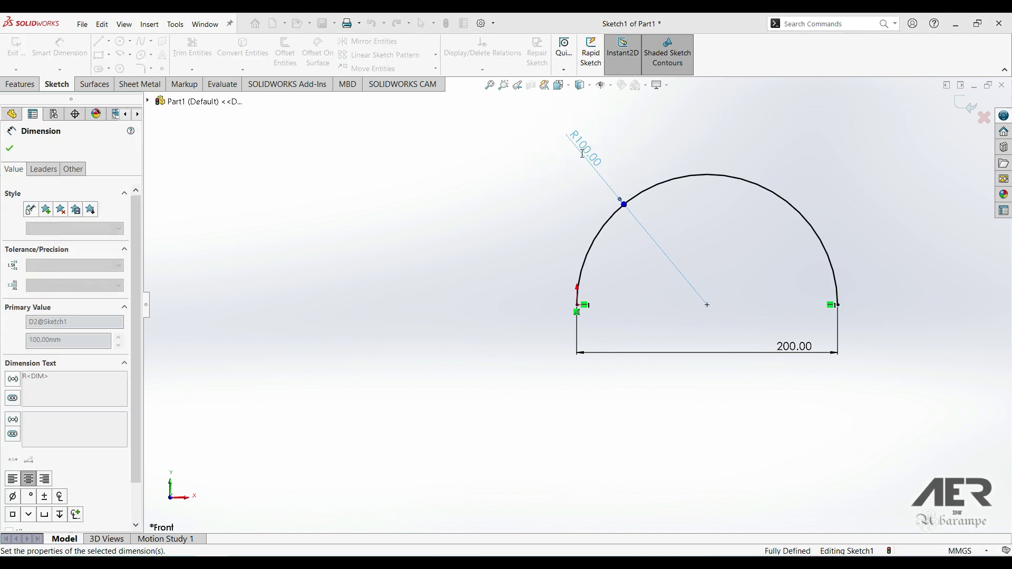
Extrude the arc into a Mid Plane surface 200 mm deep
click(94, 84)
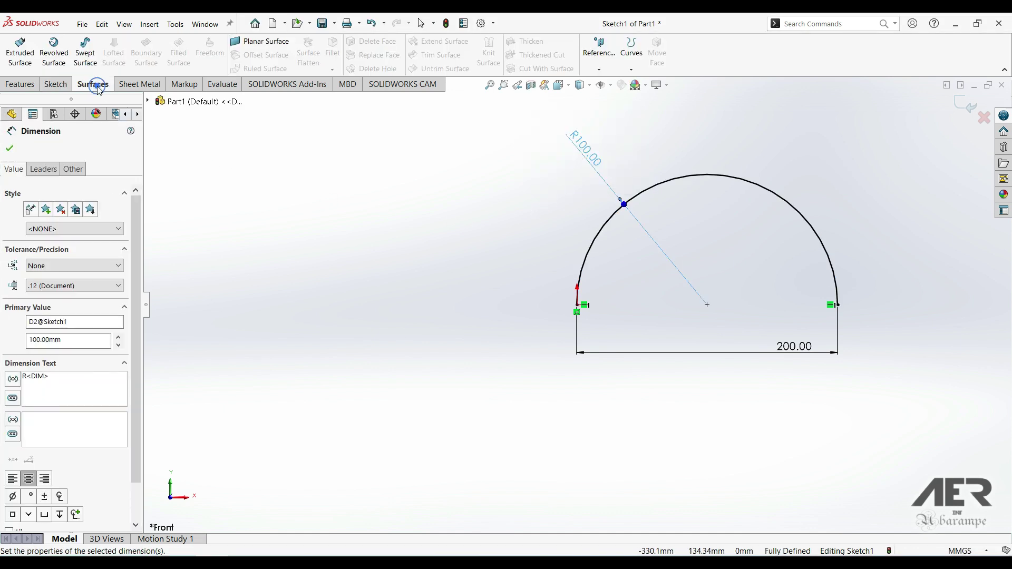
click(24, 58)
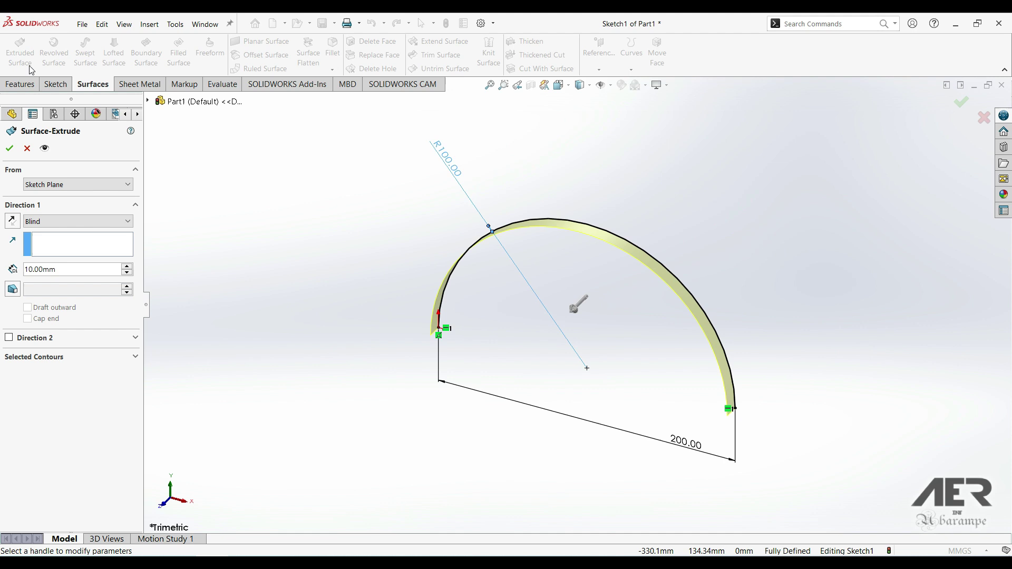
click(74, 222)
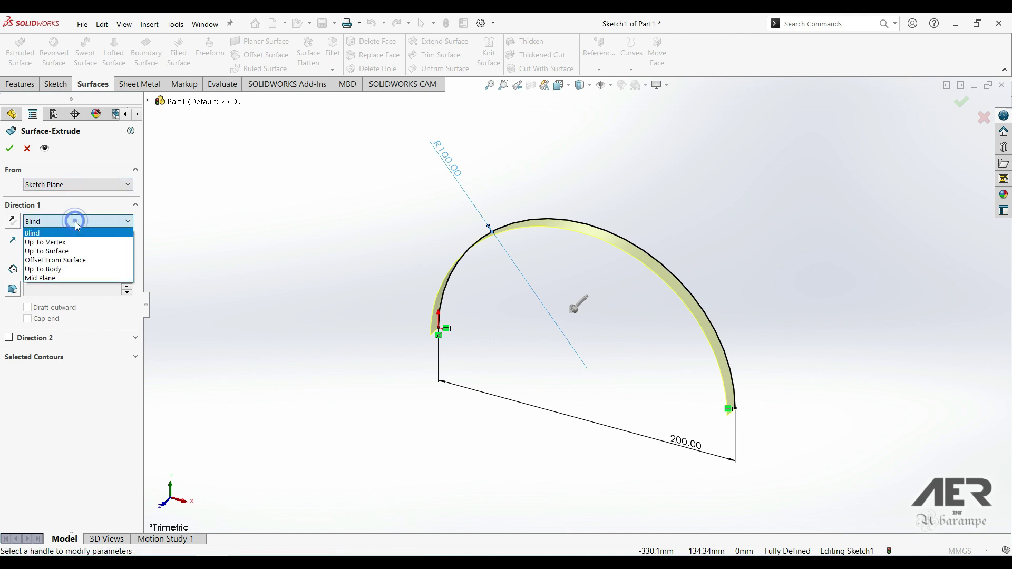
click(54, 278)
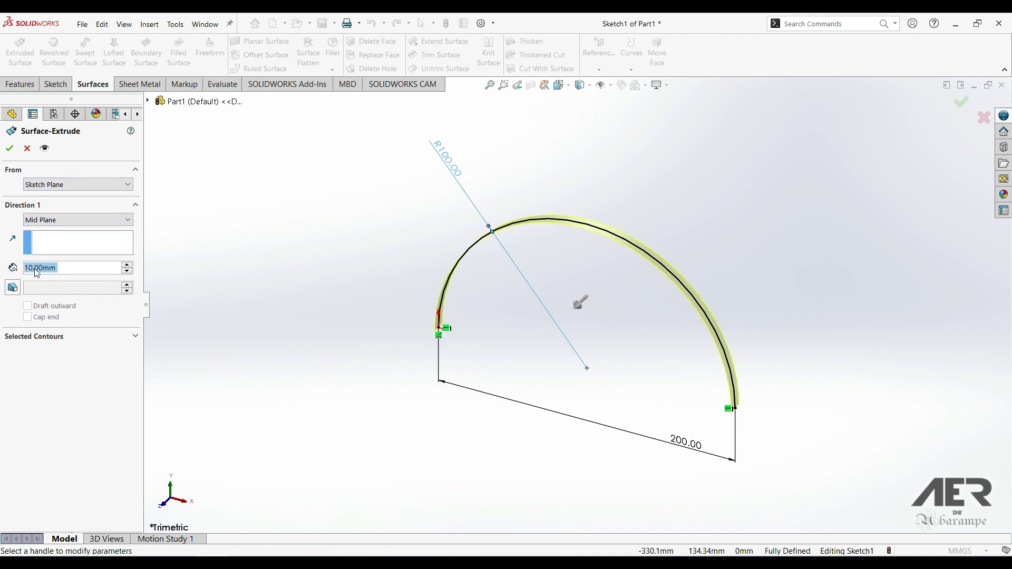
text(200)
key(Return)
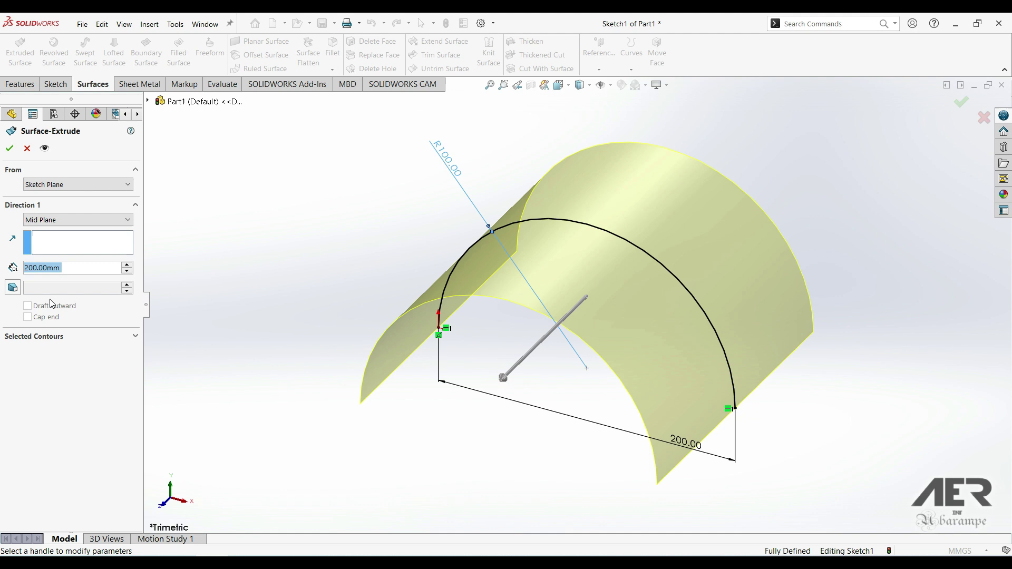
click(9, 149)
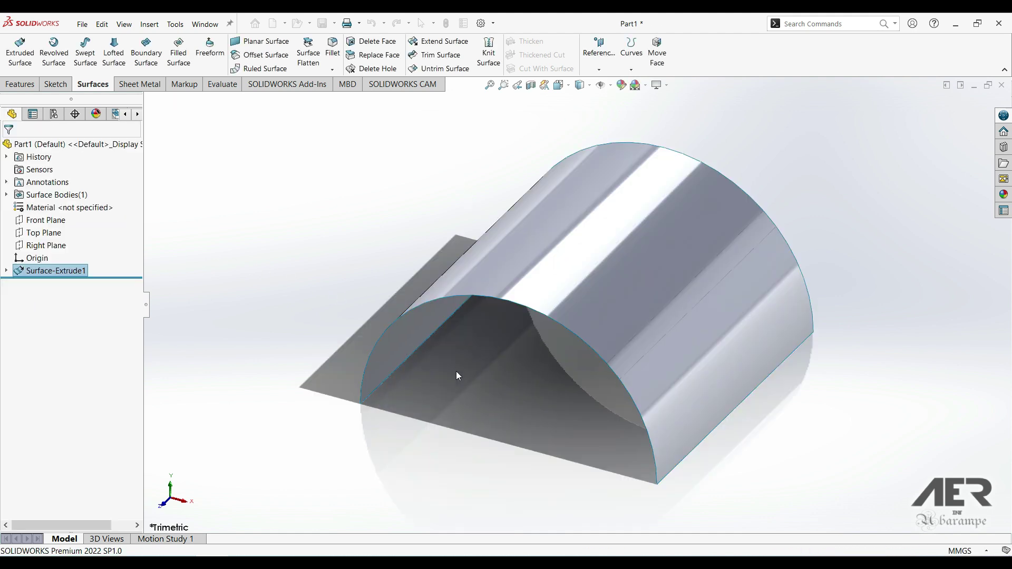
middle_drag(568, 286, 624, 312)
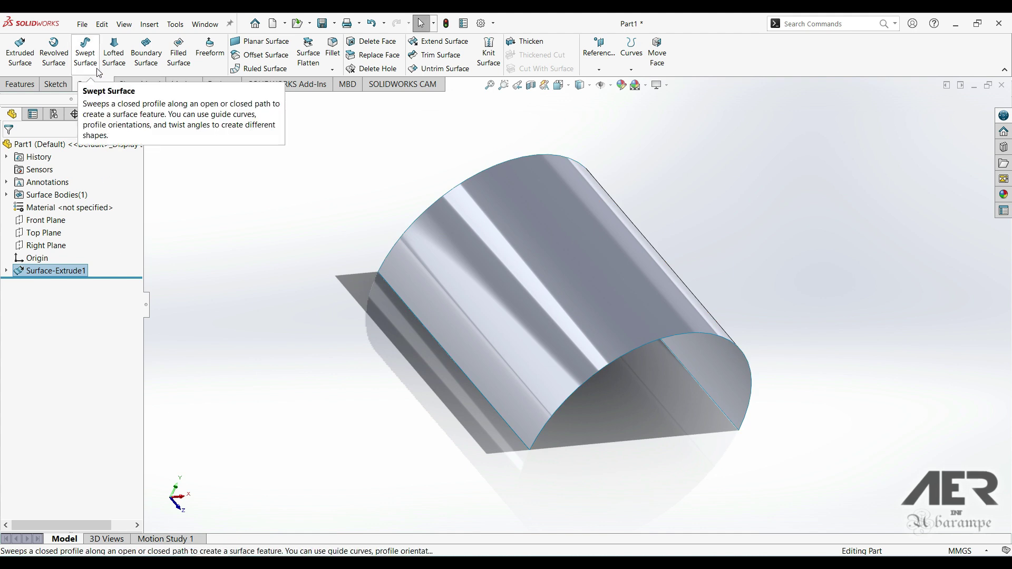
Flatten the half-cylinder face from its bottom edge, with accuracy set to the minimum
click(308, 56)
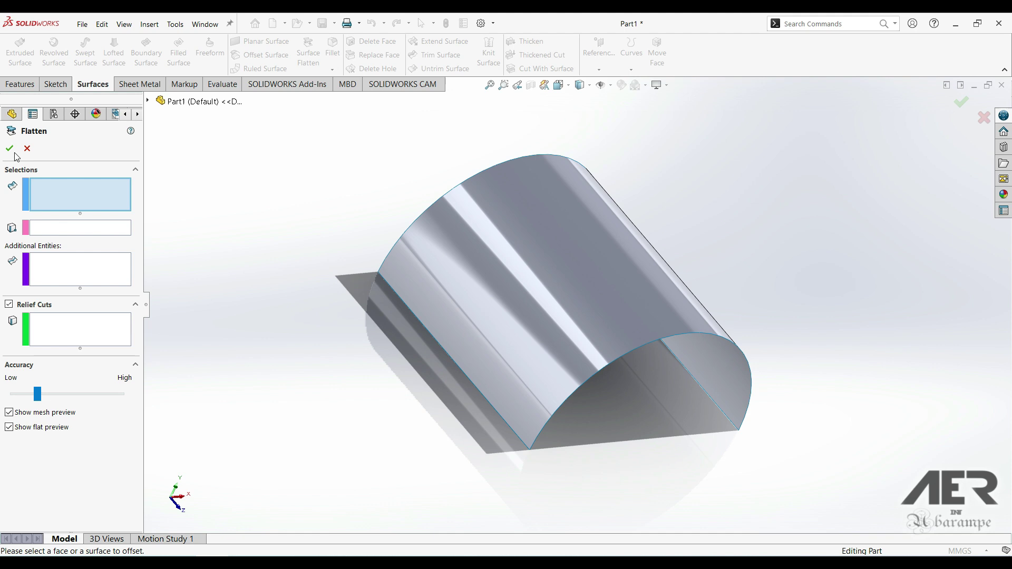
click(56, 188)
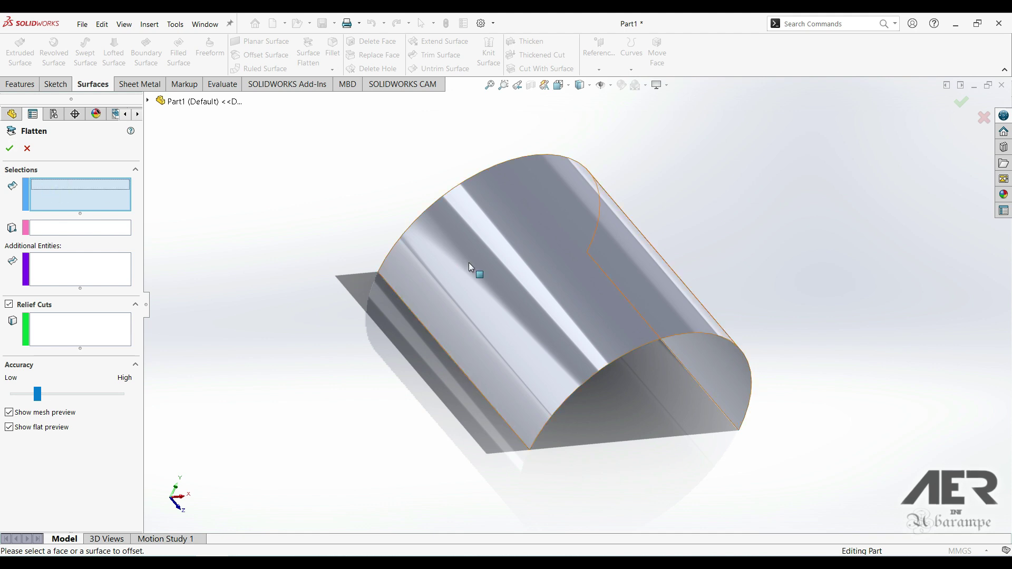
click(516, 240)
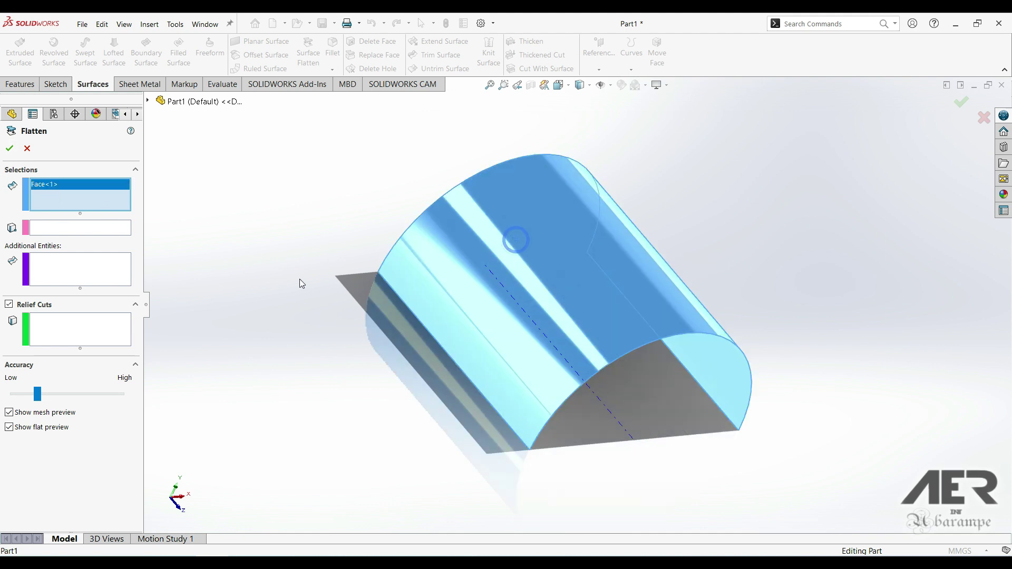
click(79, 227)
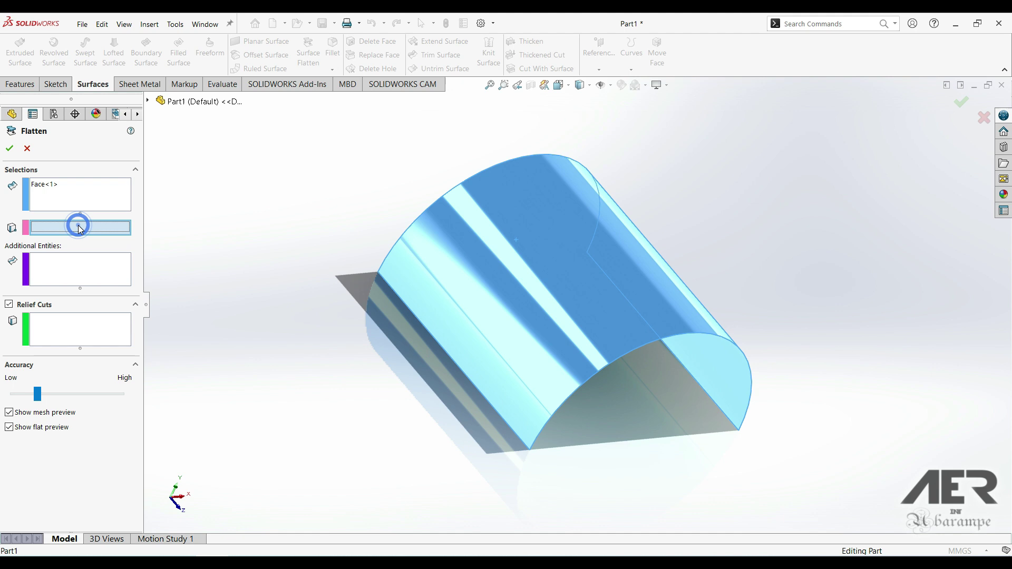
click(451, 358)
middle_drag(489, 353, 580, 264)
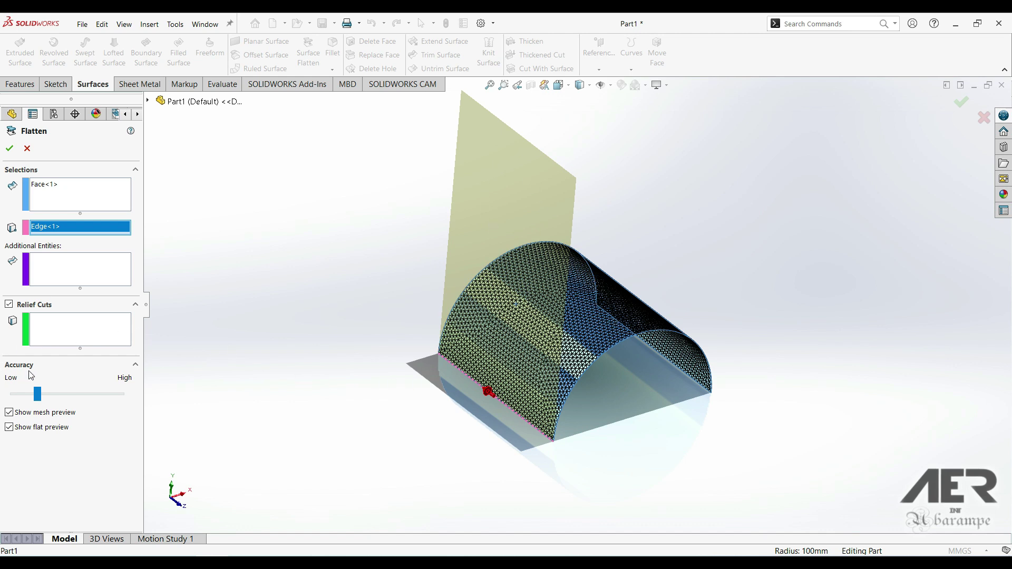
drag(38, 394, 12, 394)
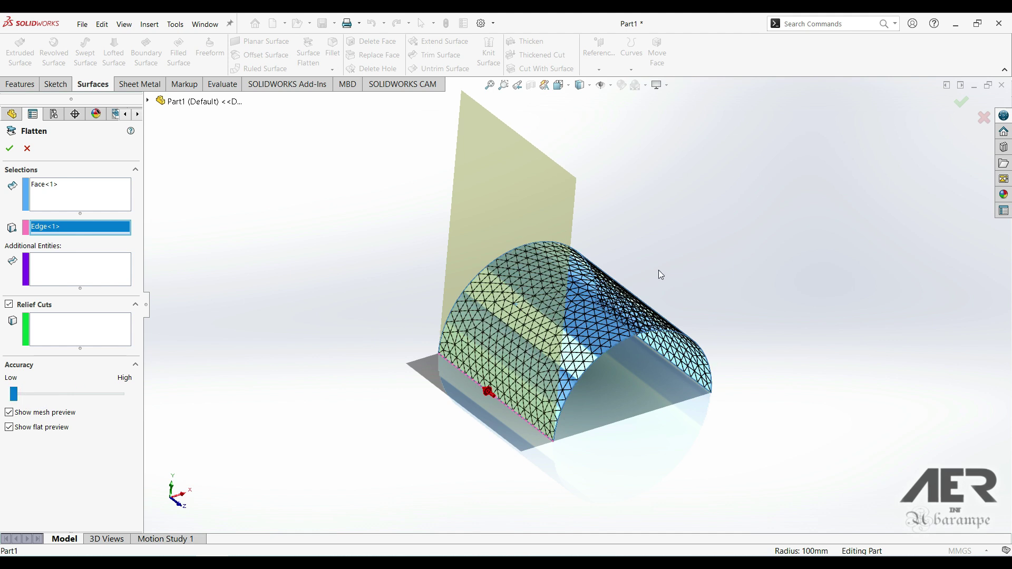
ctrl+middle_drag(661, 275, 497, 343)
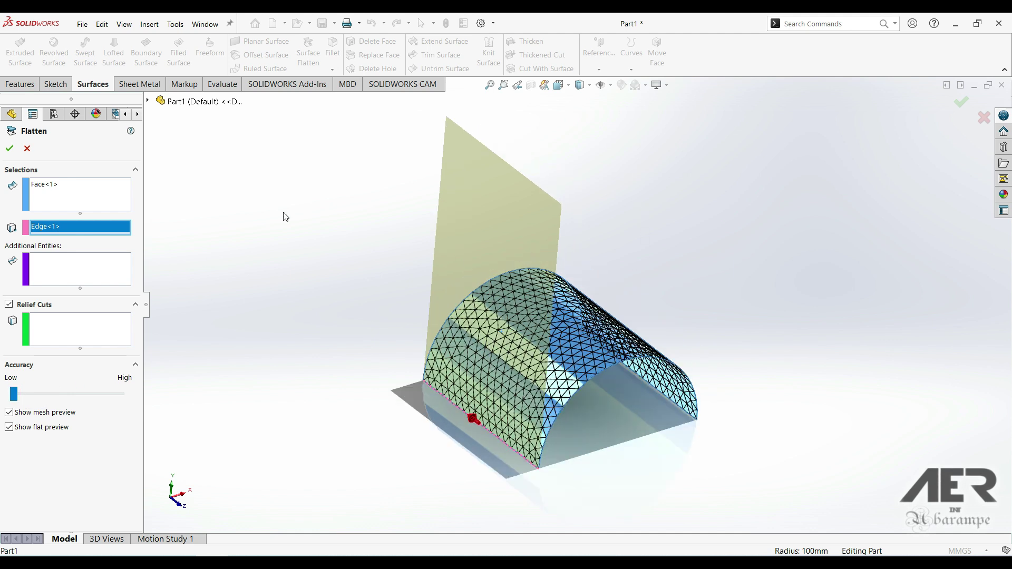
click(6, 151)
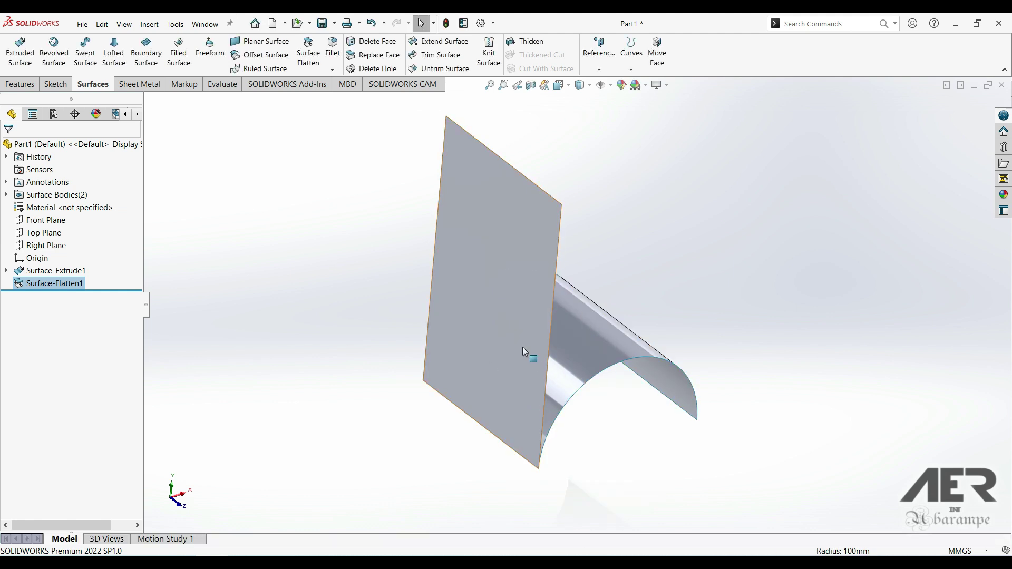
Measure the curved arc edge and the flattened side edge (314.16 mm vs 313.98 mm)
click(497, 246)
click(579, 326)
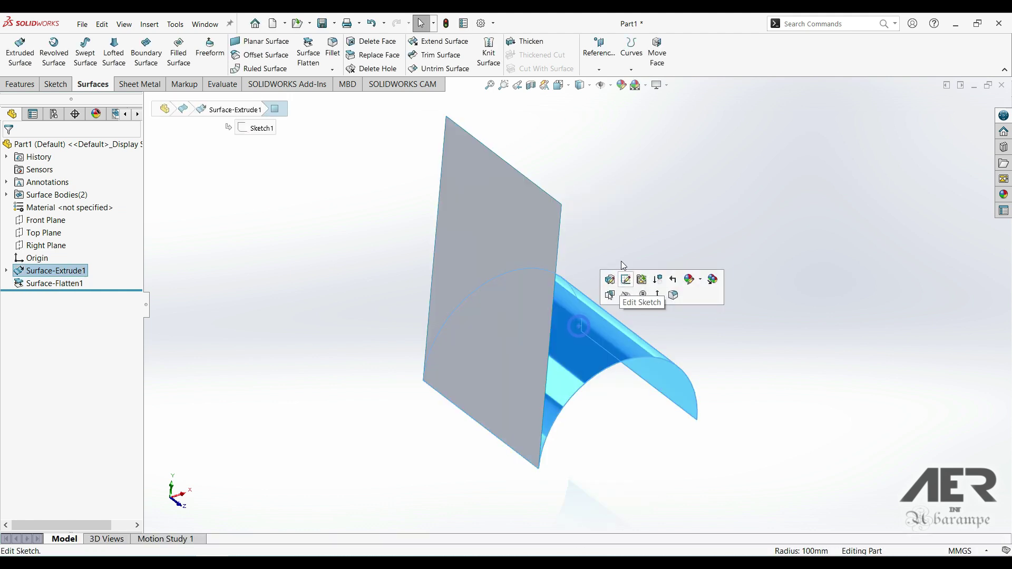
click(385, 247)
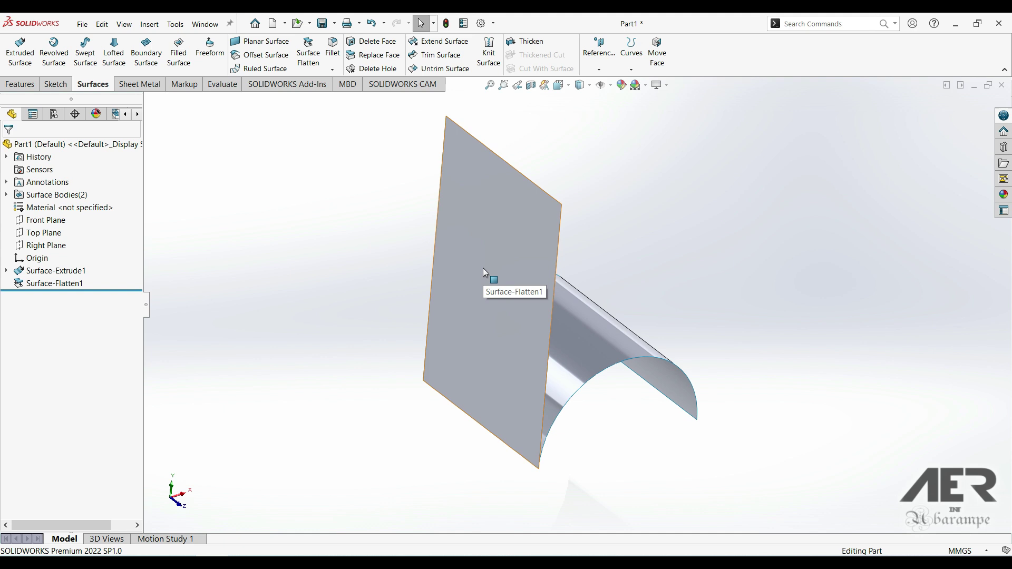
click(229, 86)
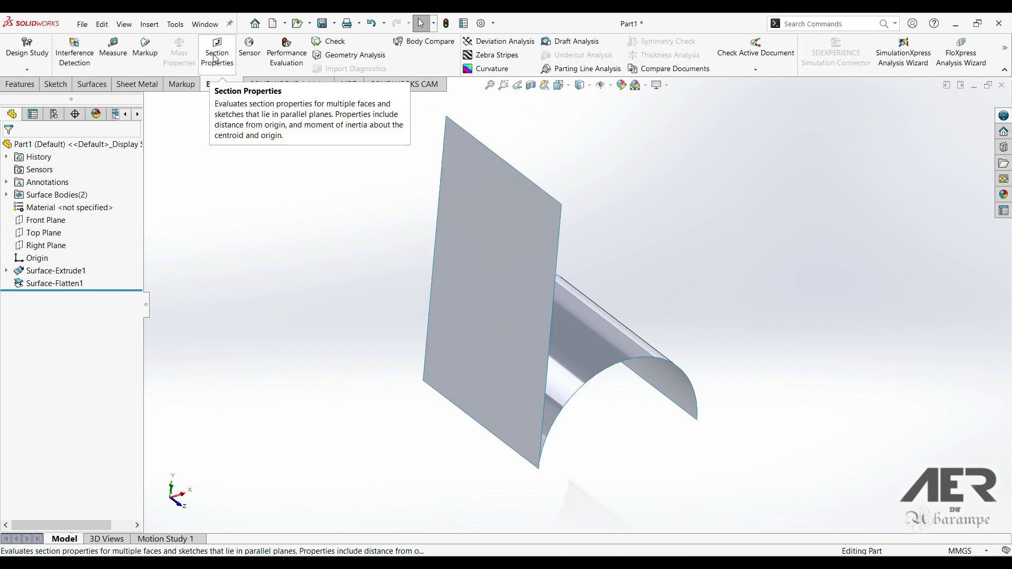
click(121, 57)
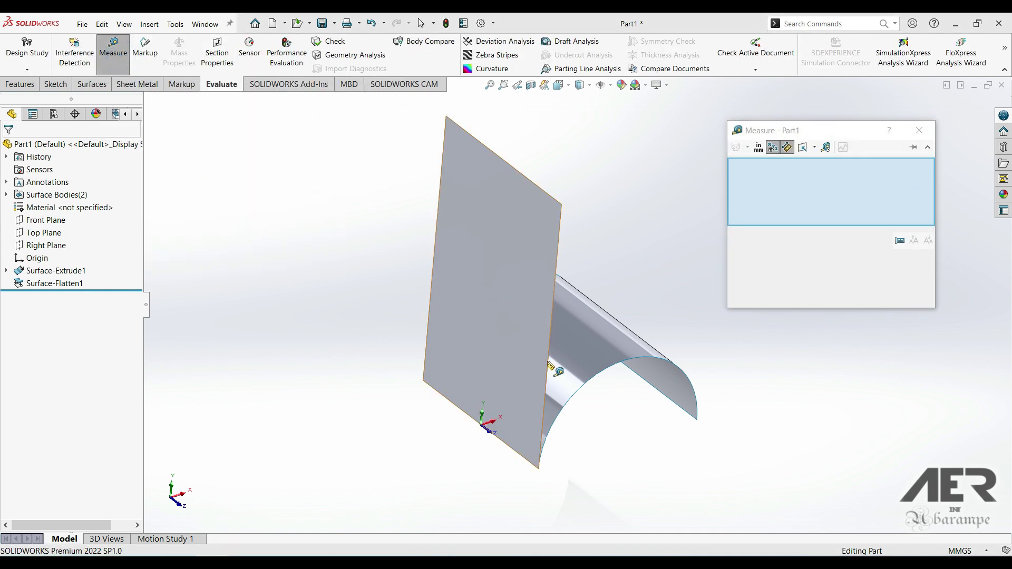
click(624, 360)
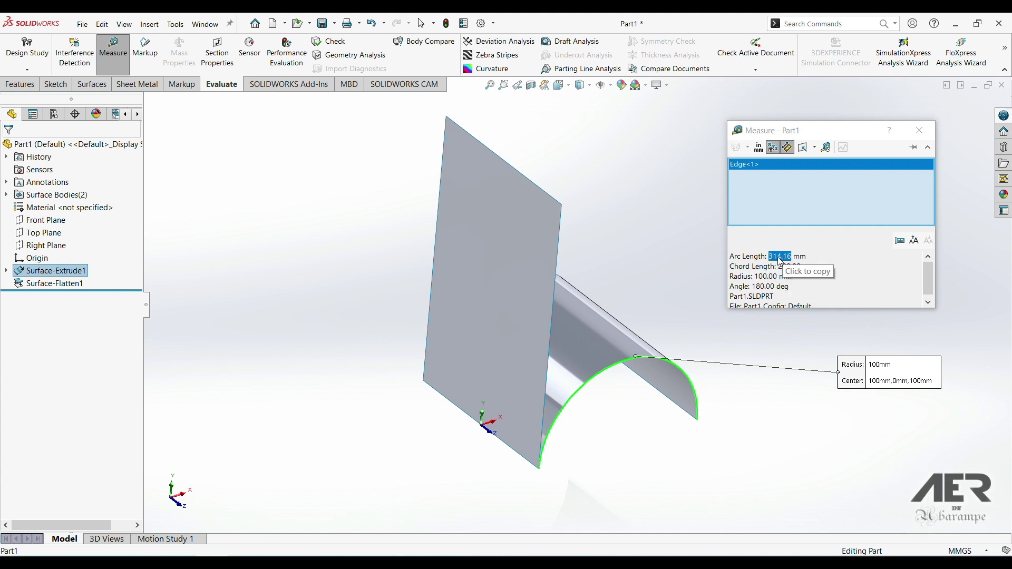
click(663, 246)
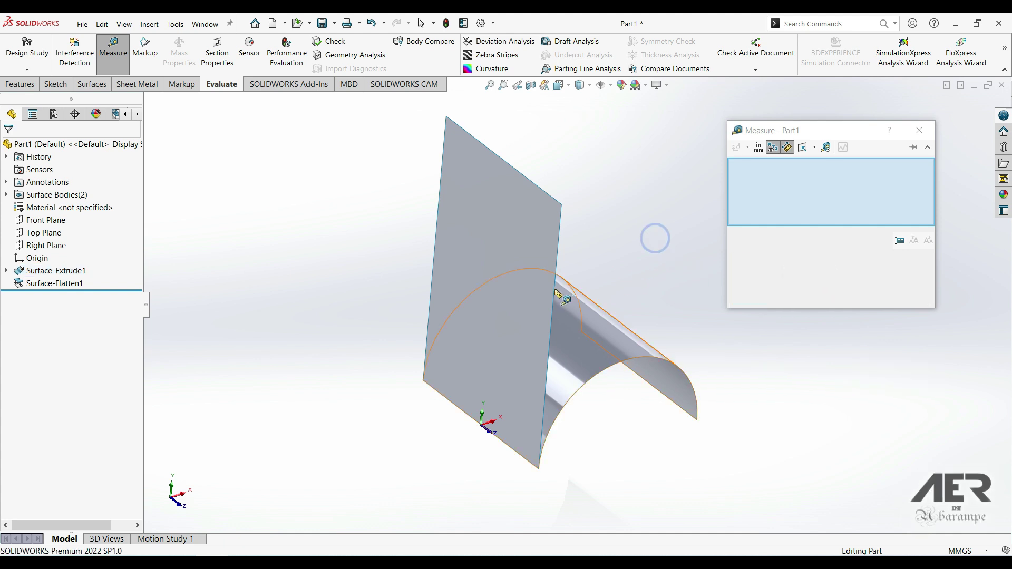
click(553, 293)
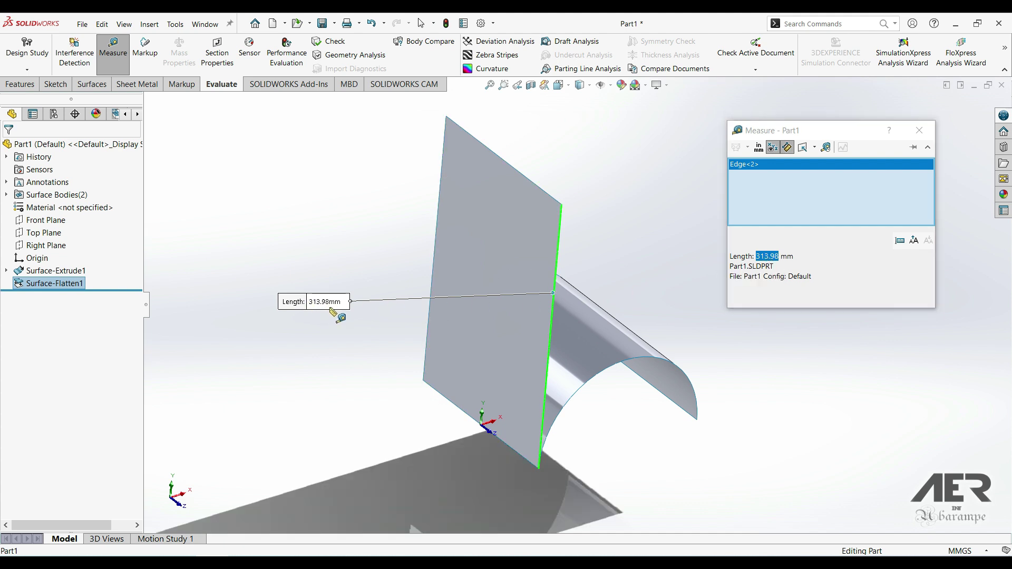
click(334, 248)
key(Escape)
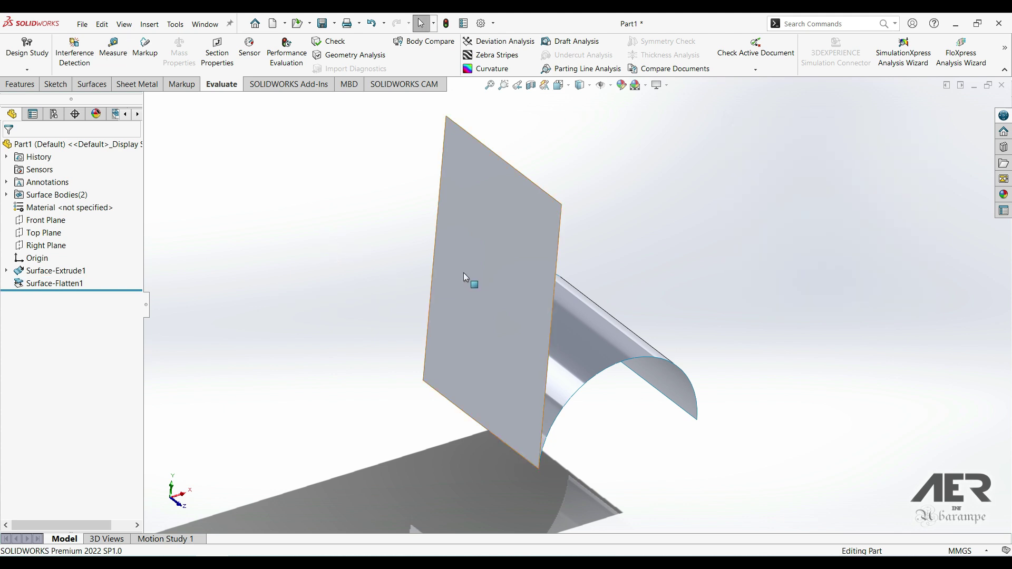
Edit Surface-Flatten1 and drag its accuracy slider from Low to High
click(53, 283)
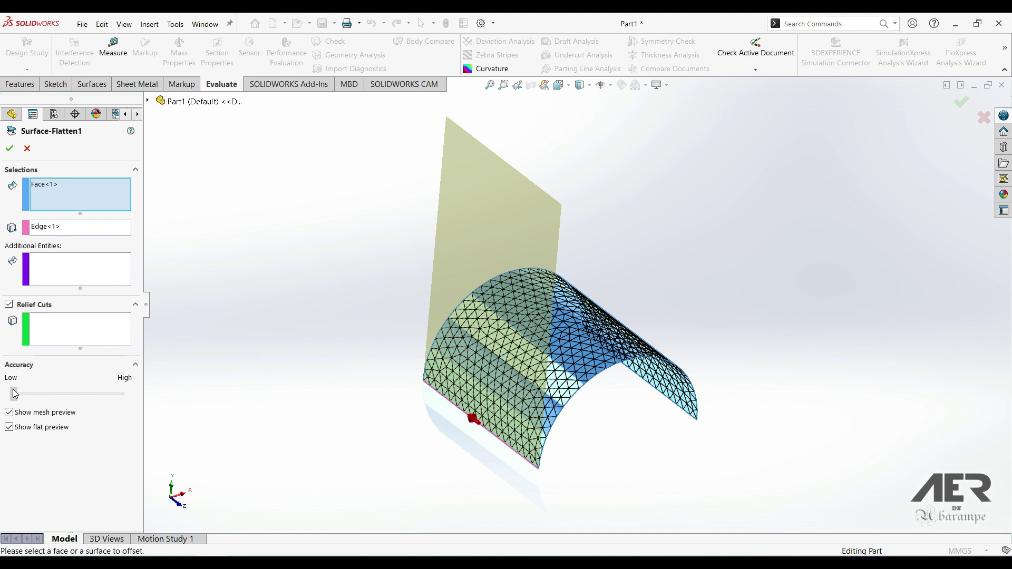
drag(15, 393, 121, 395)
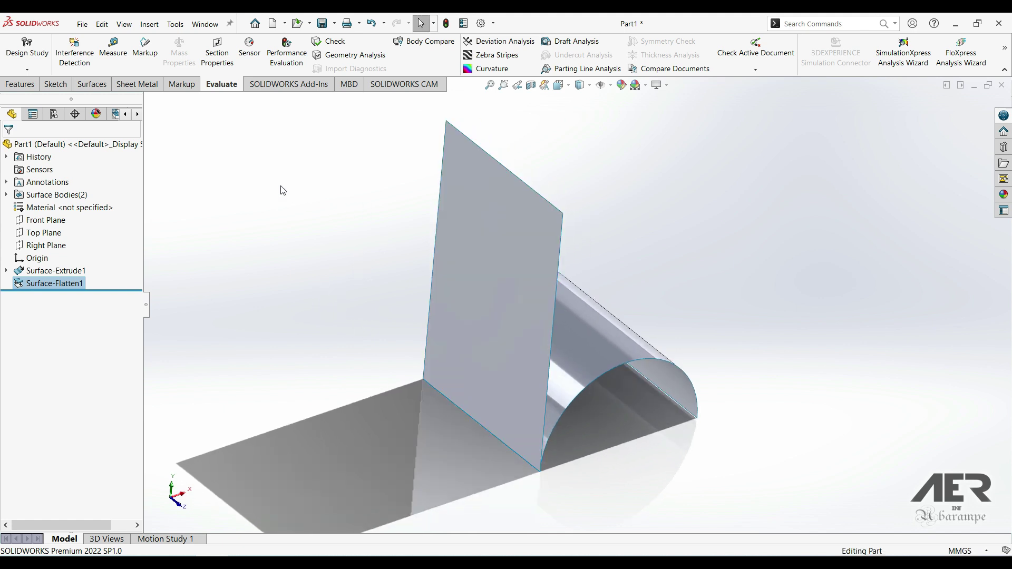
Re-measure the arc edge and the flattened vertical edge, both now 314.16 mm
click(112, 48)
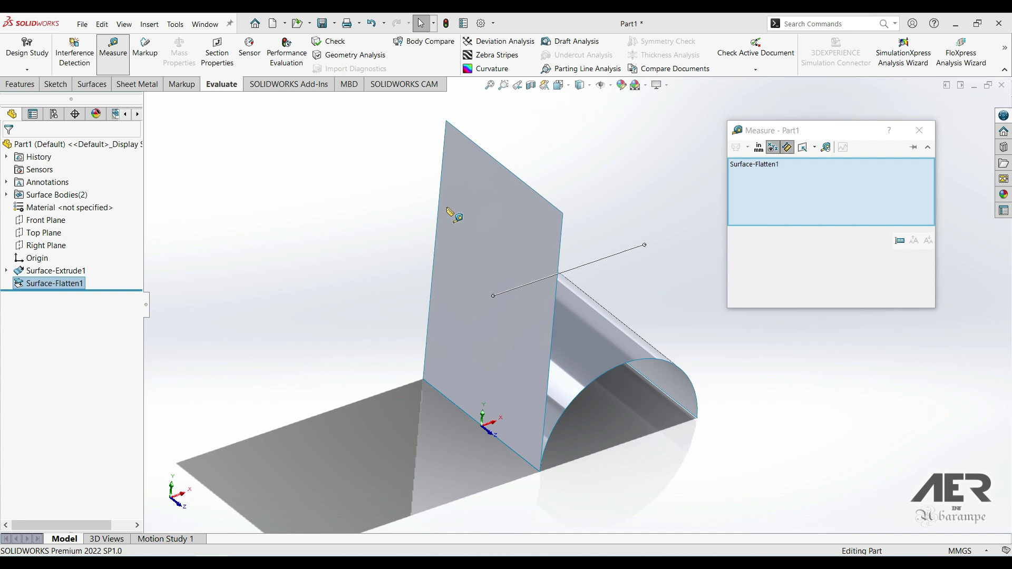
right_click(745, 181)
click(764, 189)
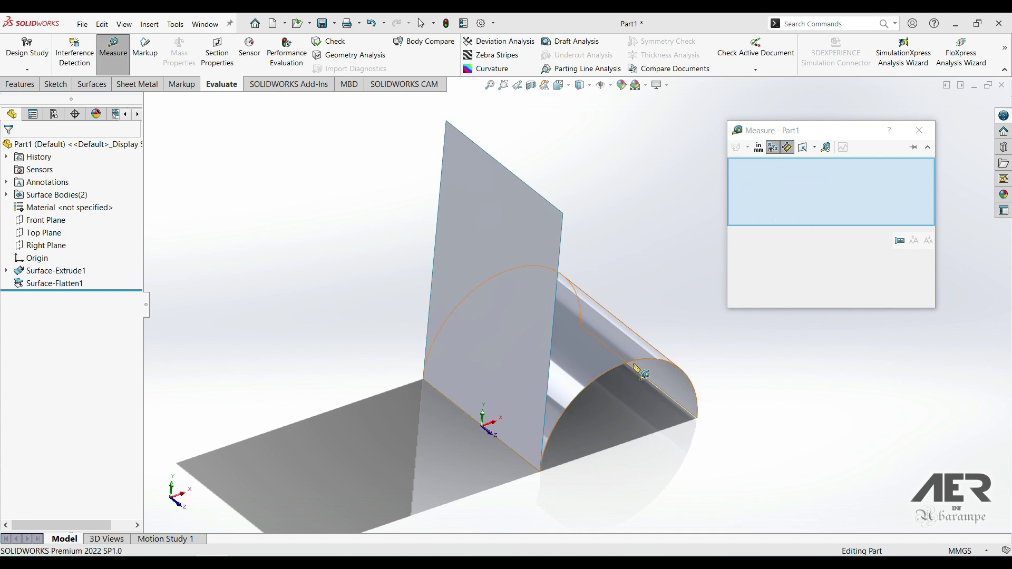
click(613, 369)
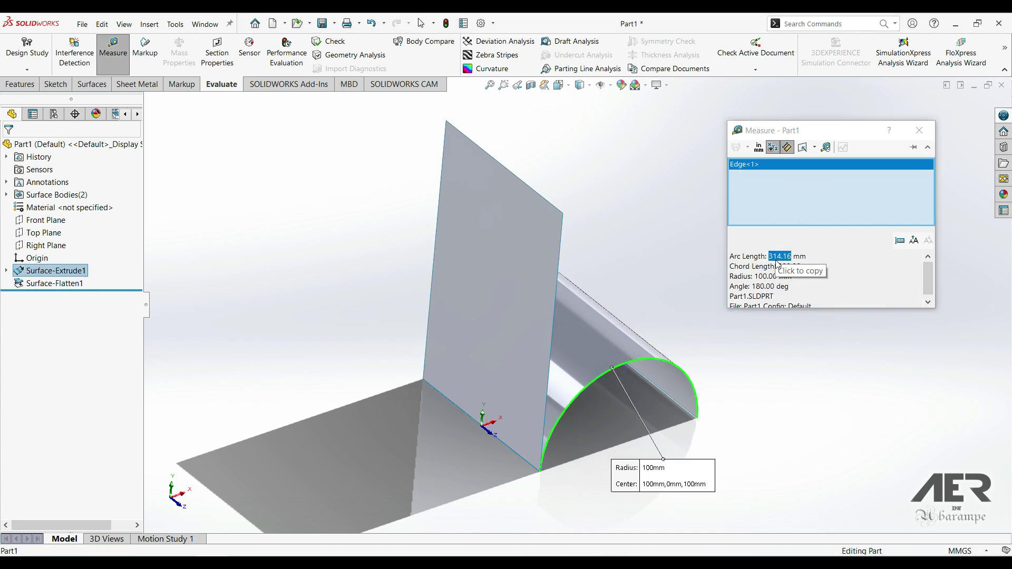
click(720, 280)
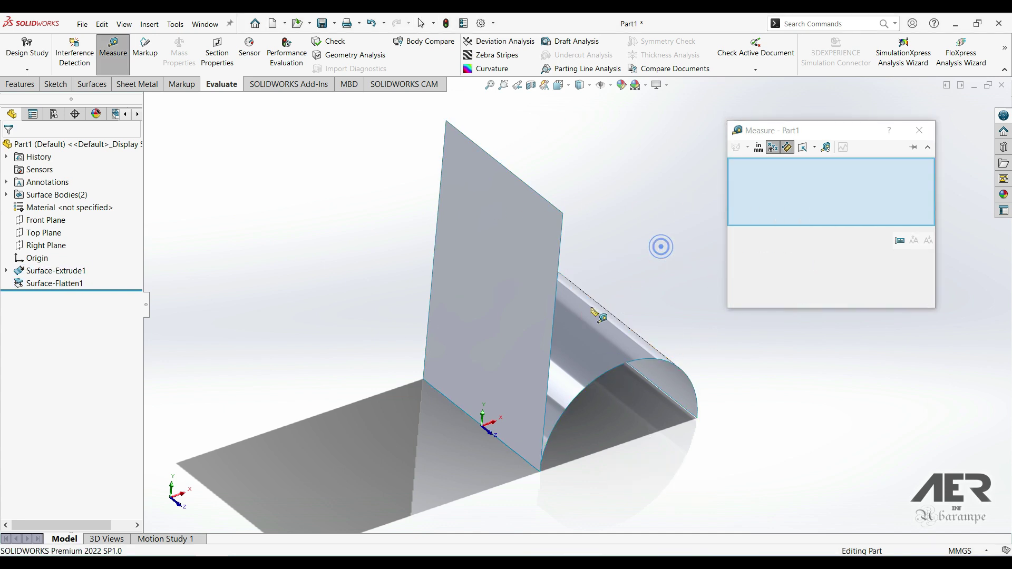
click(556, 301)
click(766, 256)
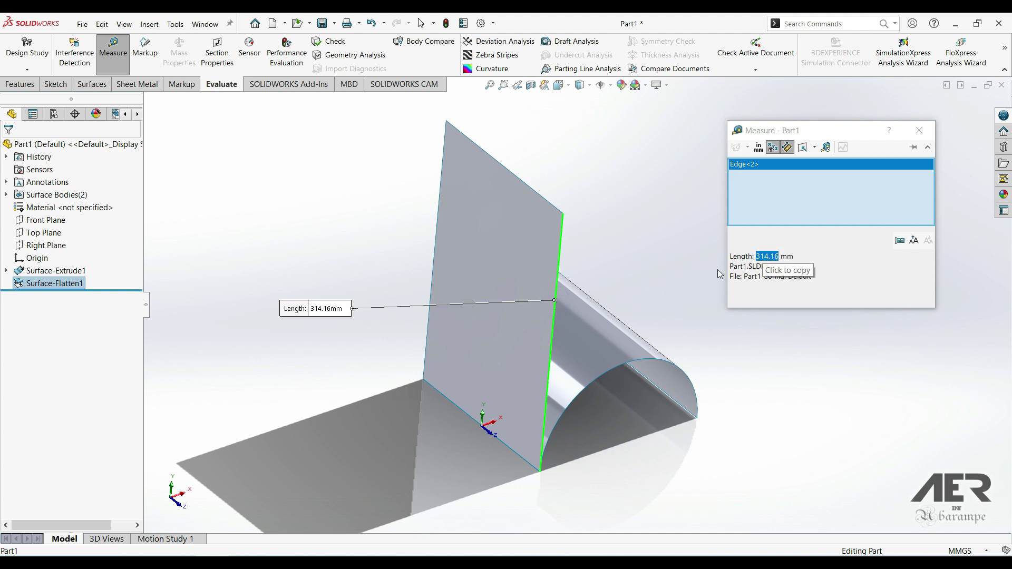
click(344, 268)
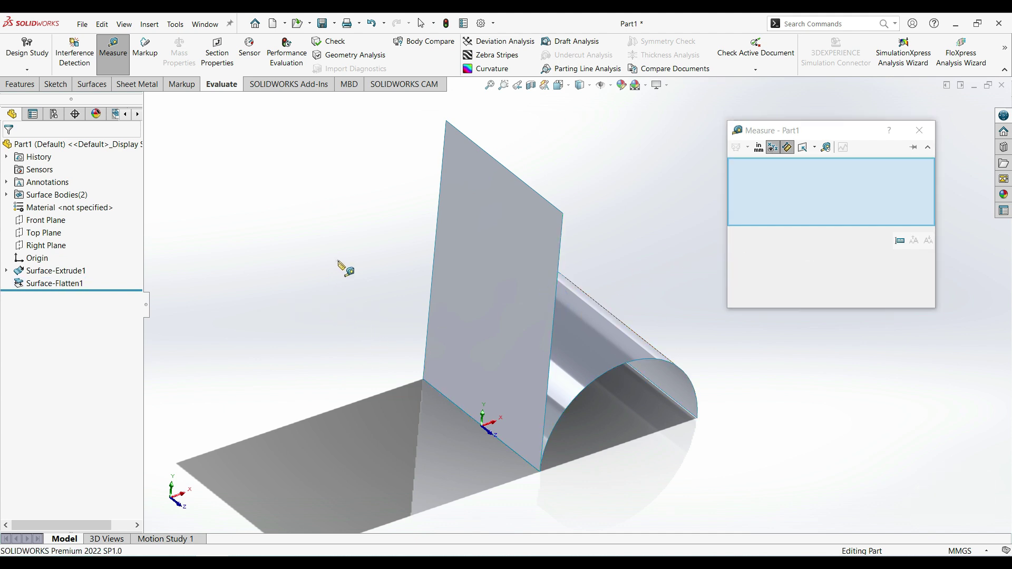
Delete the Surface-Flatten1 feature from the feature tree, confirming the deletion
click(931, 130)
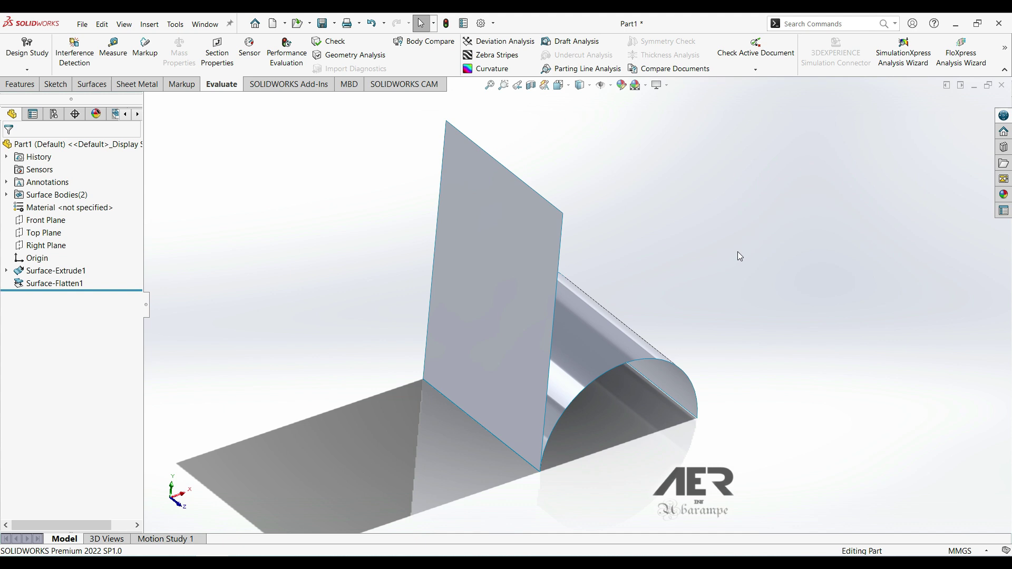
click(499, 287)
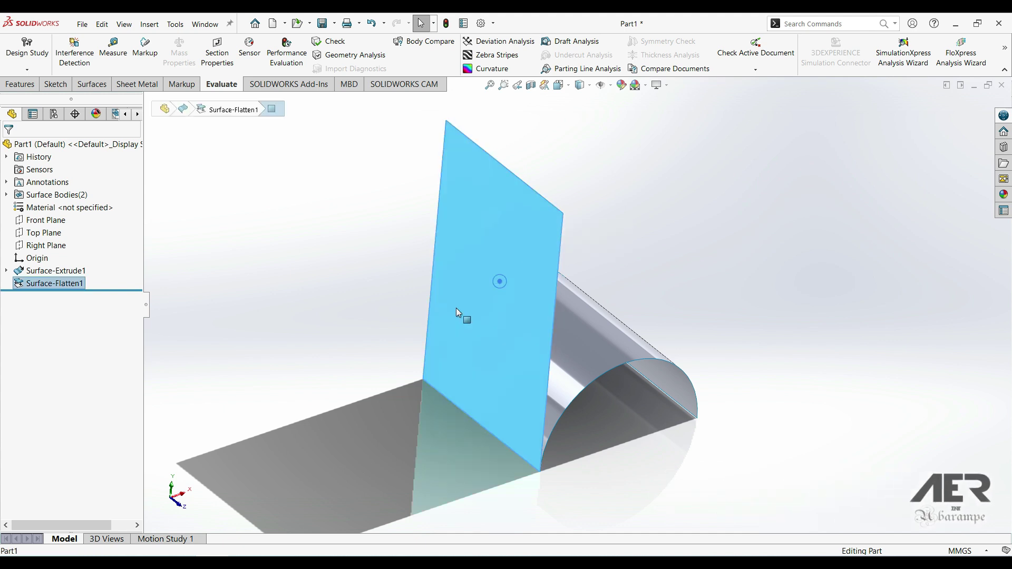
click(397, 261)
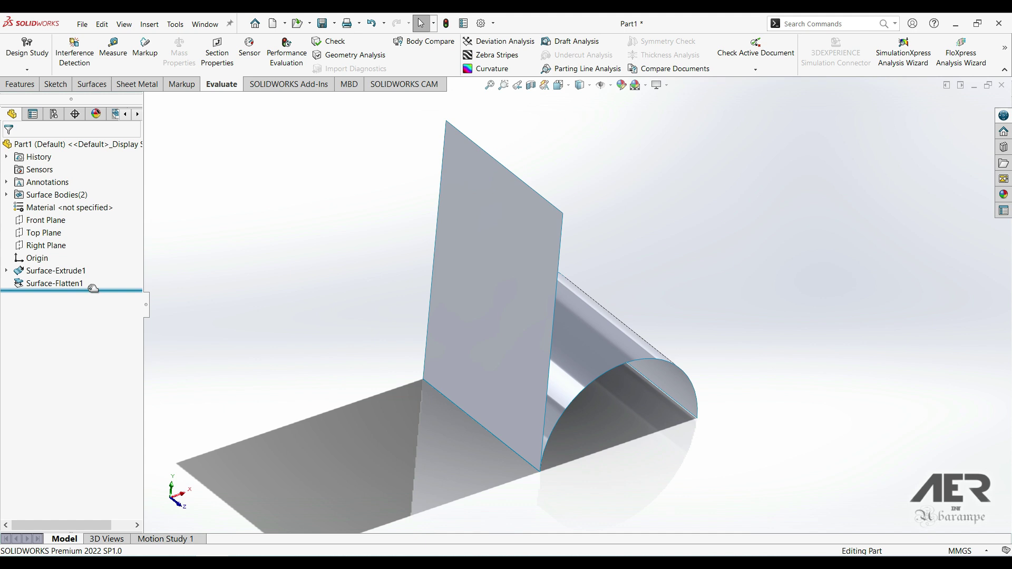
click(62, 283)
key(Delete)
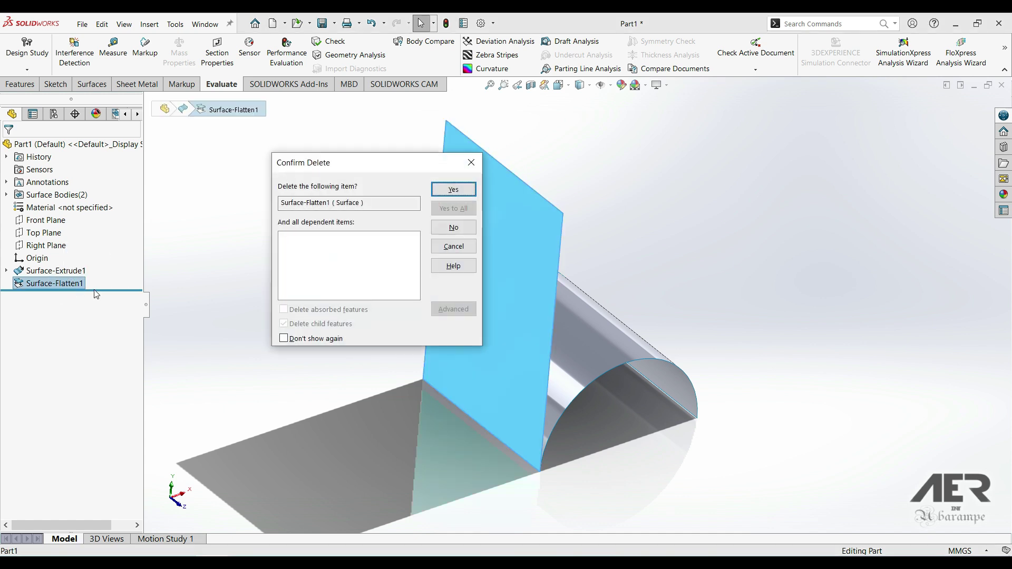
click(457, 193)
mouse_move(469, 323)
middle_down()
mouse_move(472, 305)
mouse_move(485, 311)
middle_up()
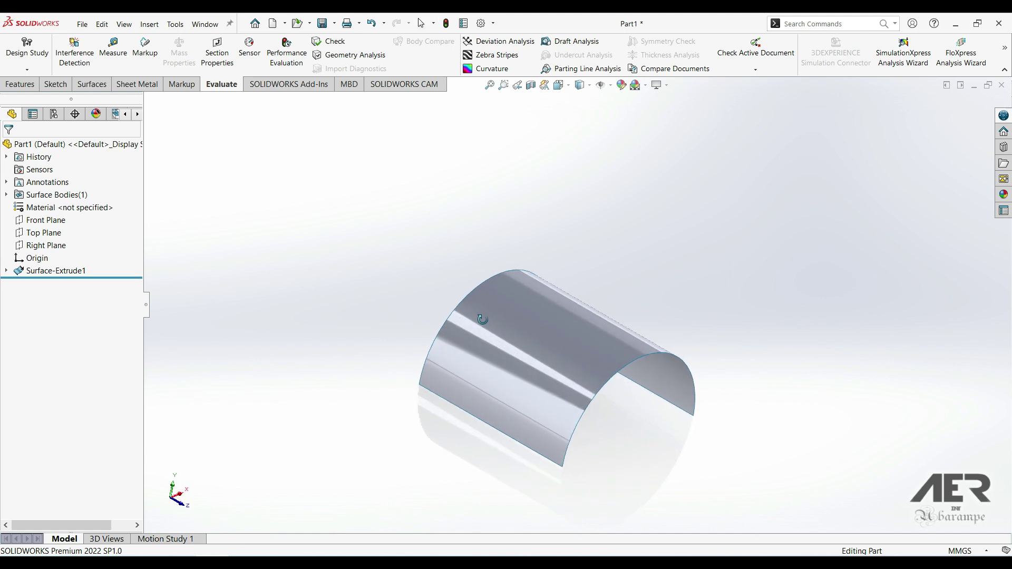
Sketch on the Top Plane a centerline from the origin to the surface's right edge
click(48, 236)
click(27, 215)
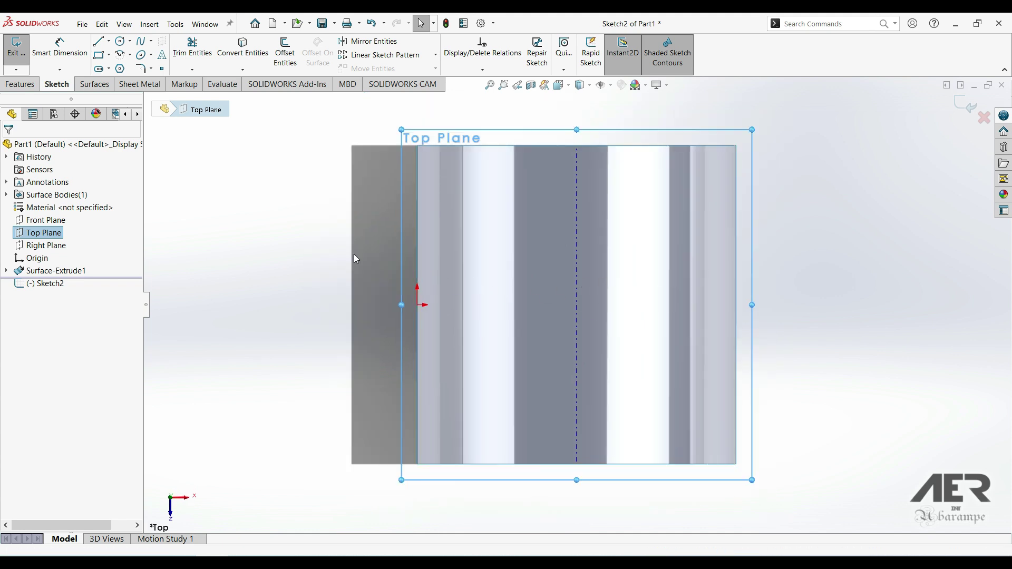
click(110, 42)
click(130, 65)
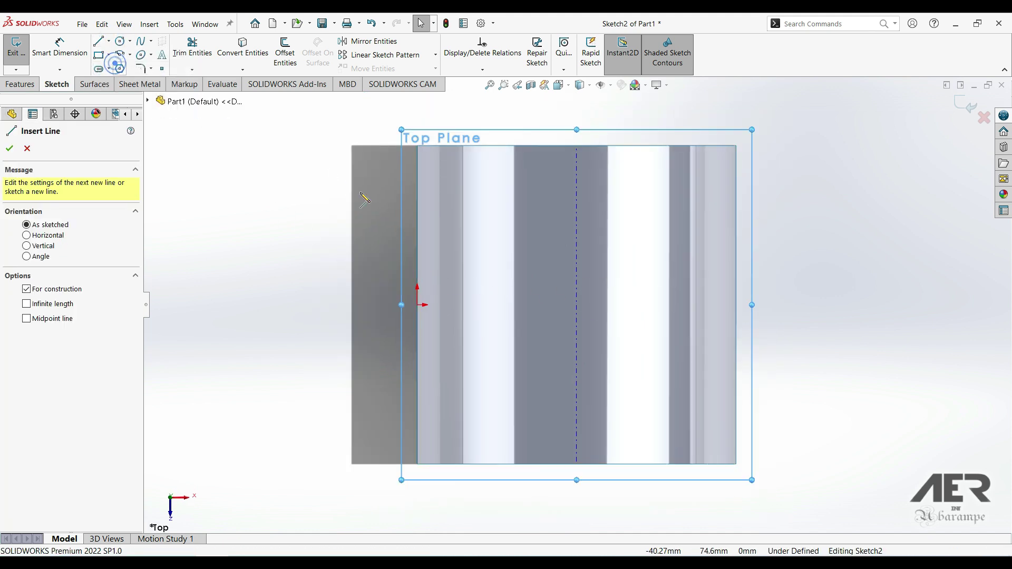
click(416, 304)
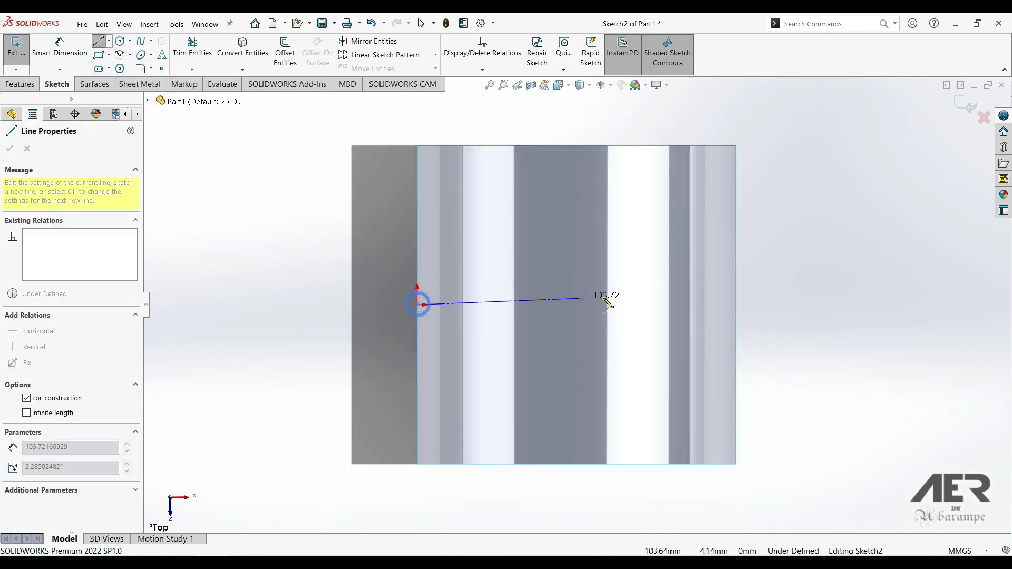
click(736, 304)
key(Escape)
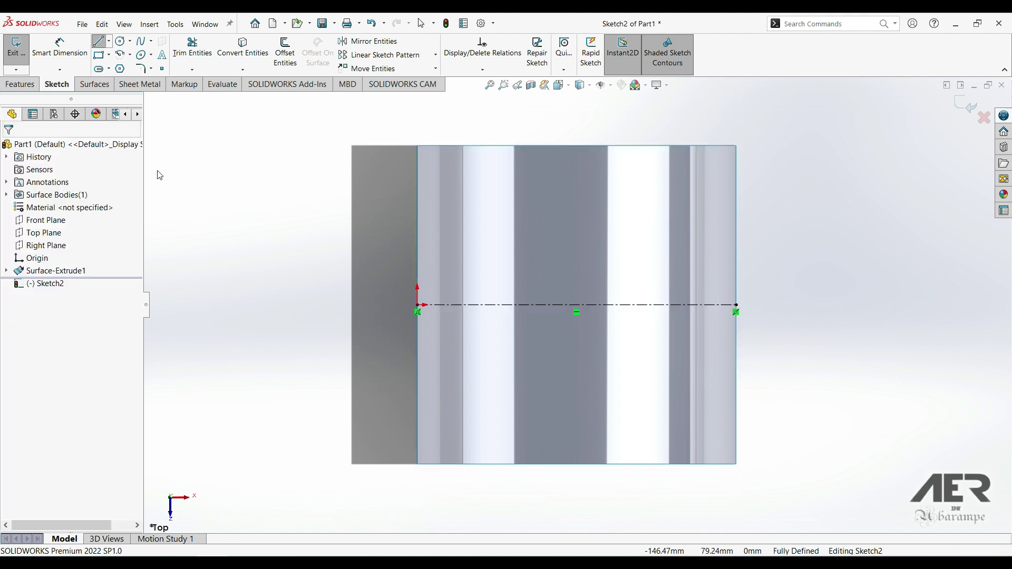
Draw a circle centred on the centerline midpoint and dimension its diameter to 100
click(121, 43)
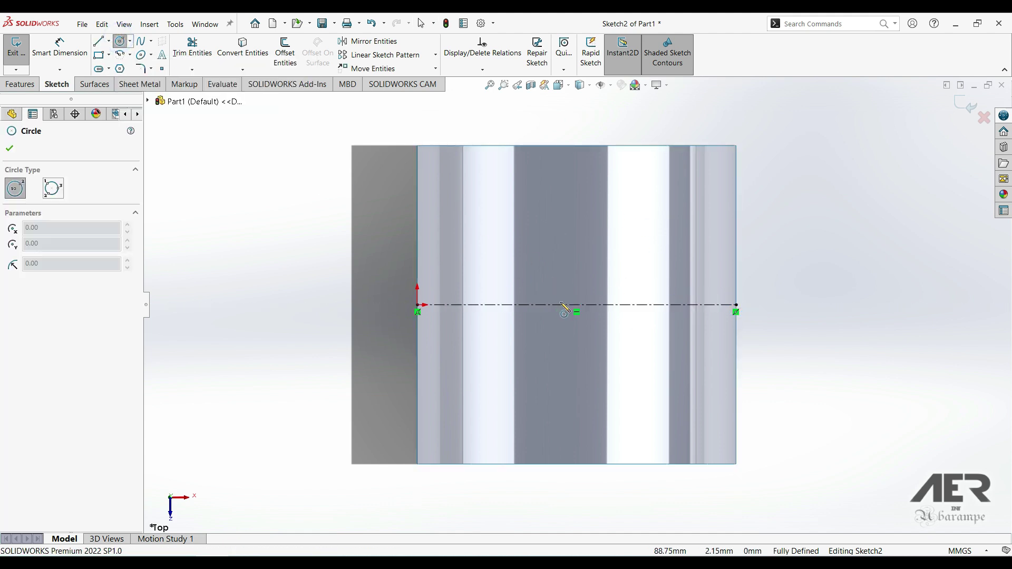
mouse_move(576, 305)
mouse_down()
mouse_move(586, 244)
mouse_move(560, 217)
mouse_up()
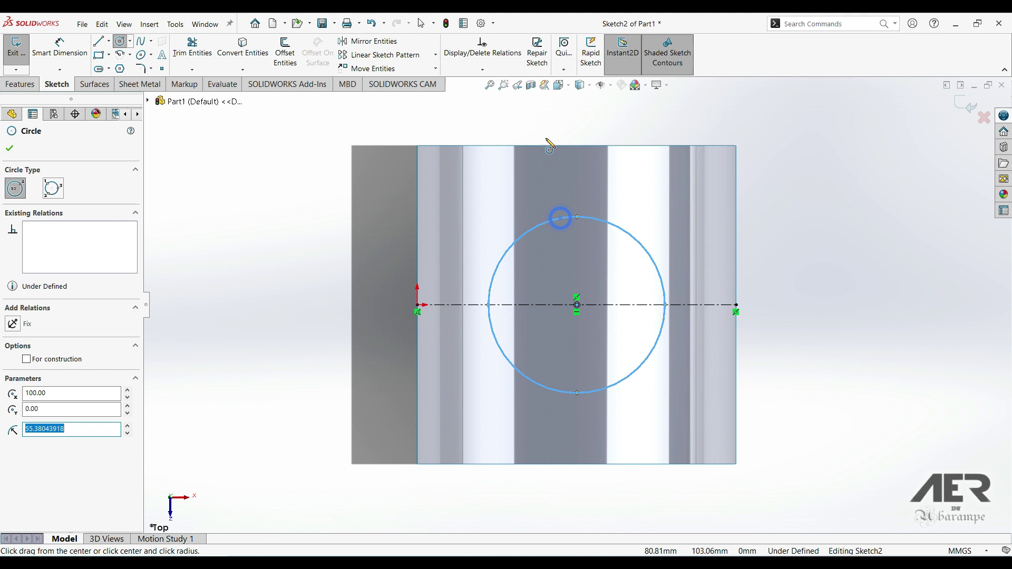
right_drag(546, 140, 545, 85)
key(z)
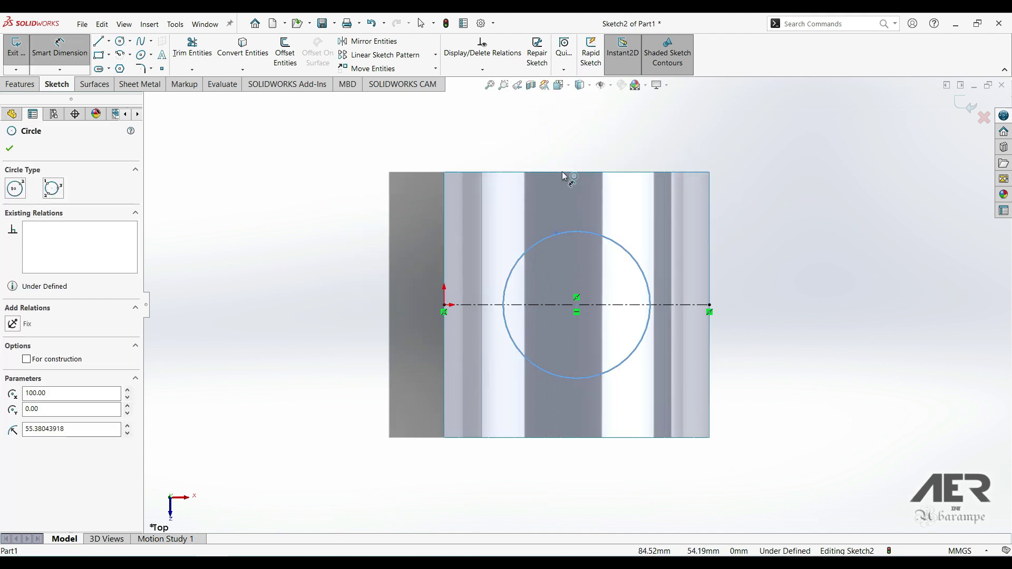
click(552, 135)
text(100)
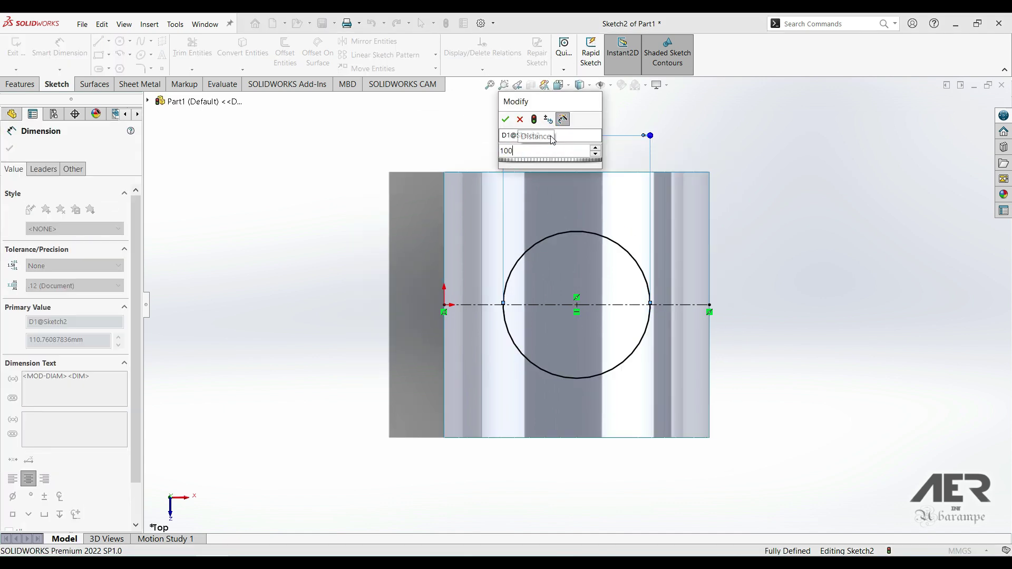
key(Return)
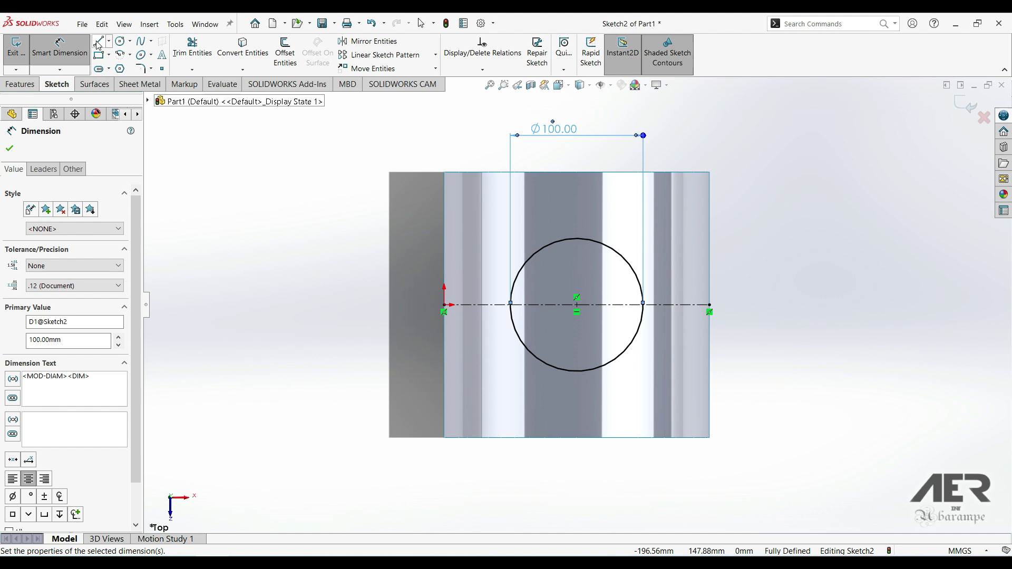
Draw vertical lines from the circle's top and bottom out to the tube edges
click(98, 44)
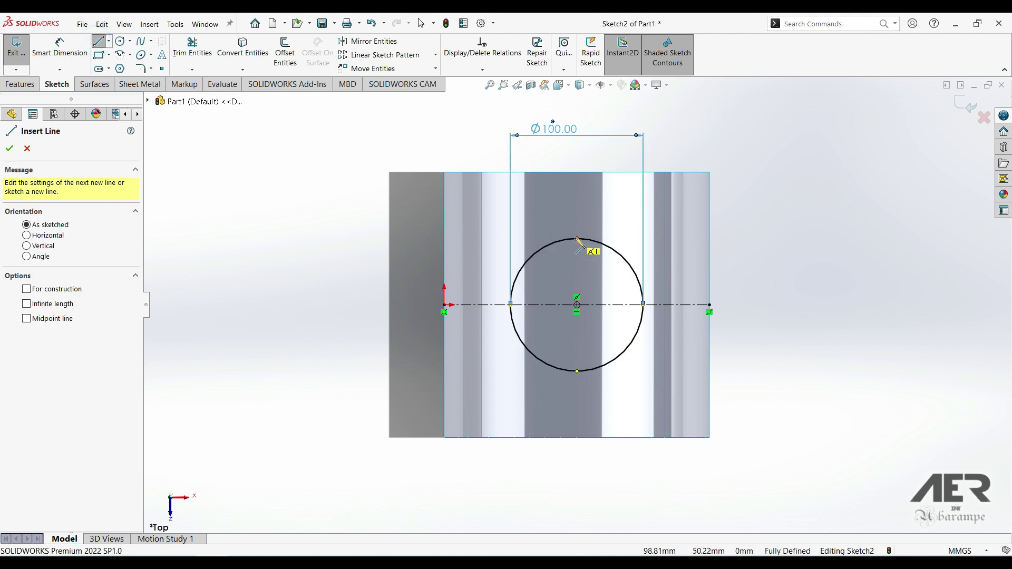
drag(577, 239, 576, 172)
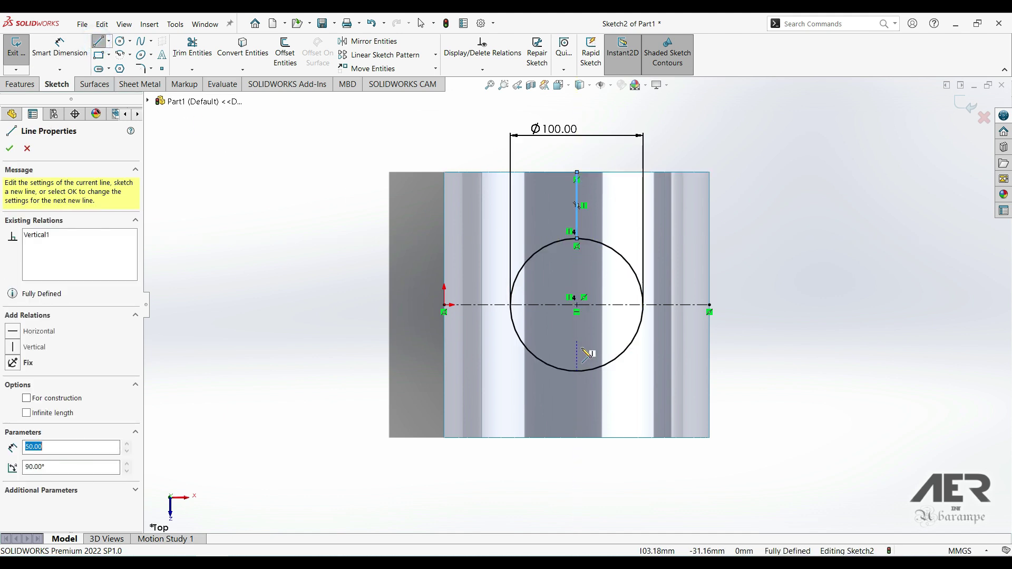
drag(576, 371, 577, 438)
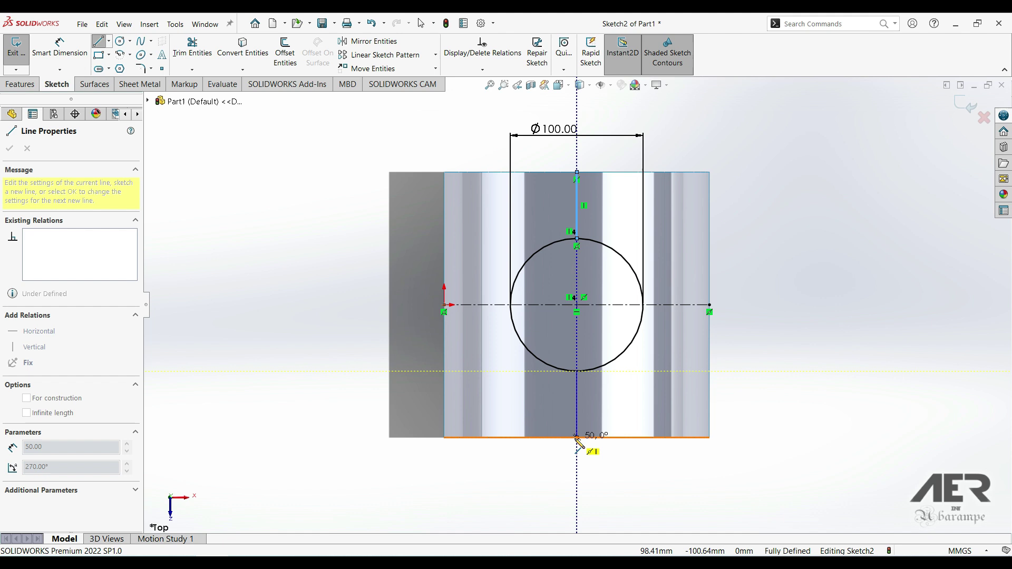
middle_drag(582, 349, 330, 215)
click(5, 153)
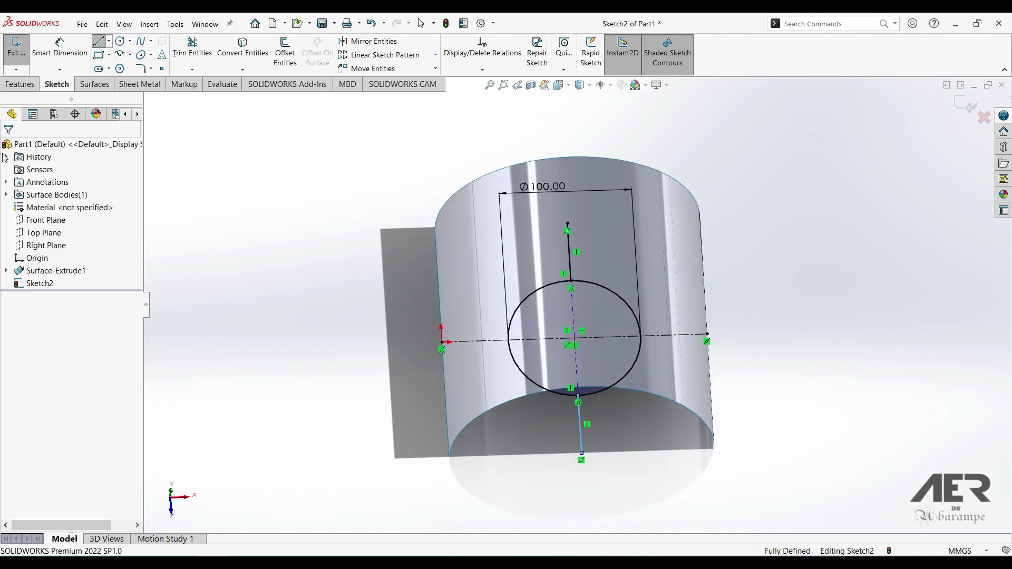
middle_drag(517, 292, 259, 343)
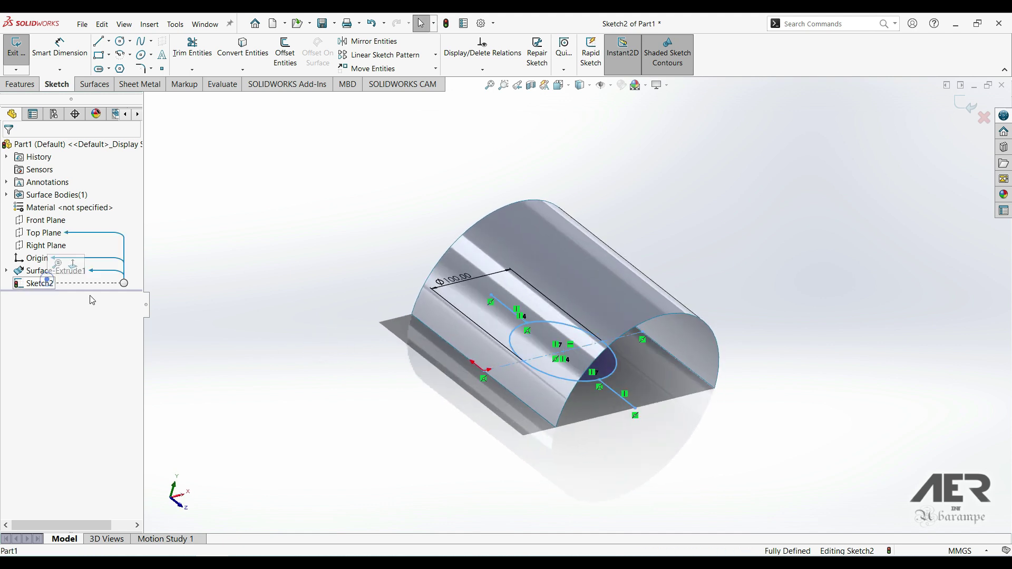
click(423, 382)
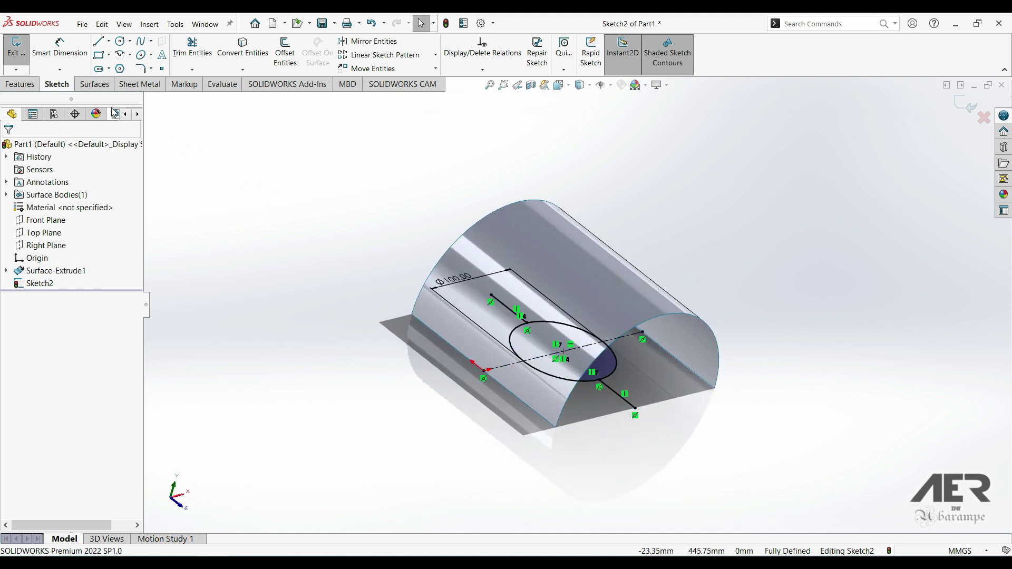
Create a projection Split Line of Sketch2 onto the curved tube face
click(32, 86)
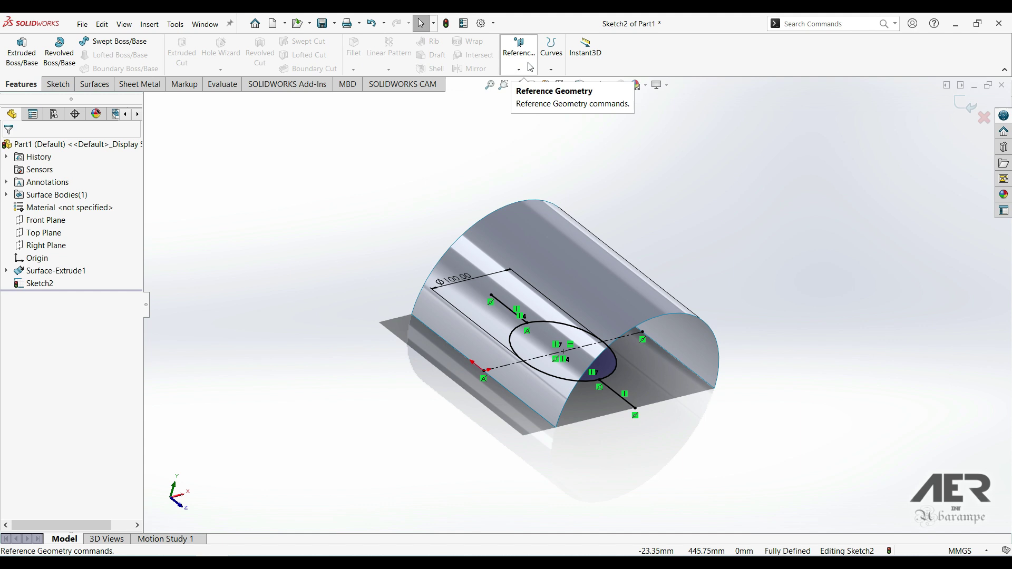
click(552, 73)
click(559, 82)
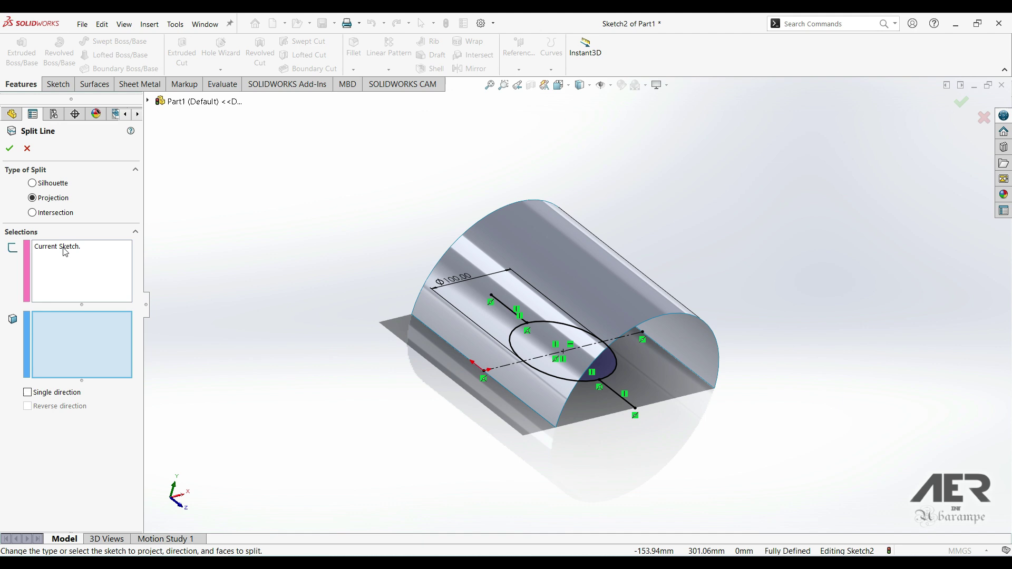
click(75, 340)
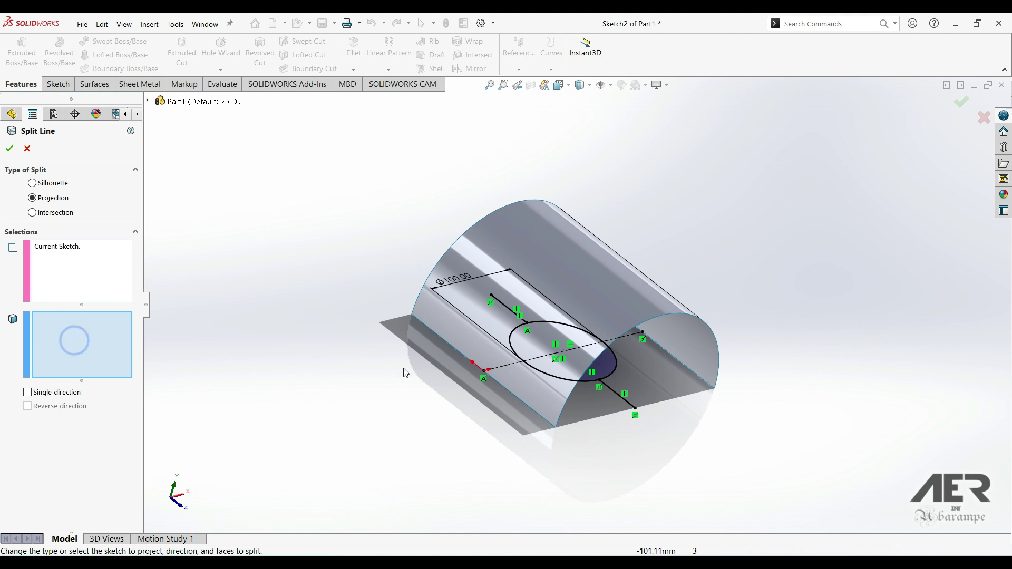
click(578, 279)
middle_drag(565, 274, 548, 252)
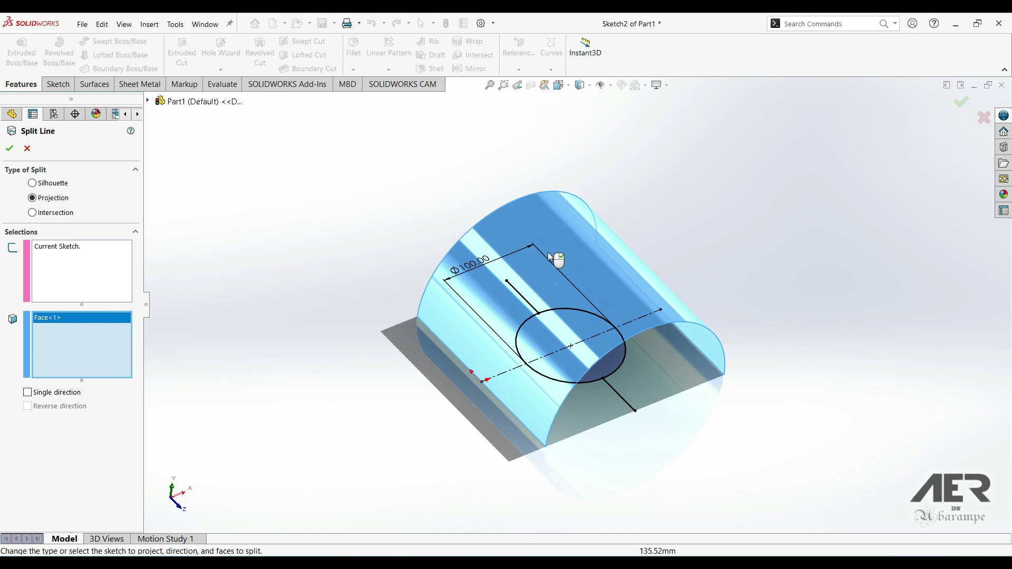
click(9, 148)
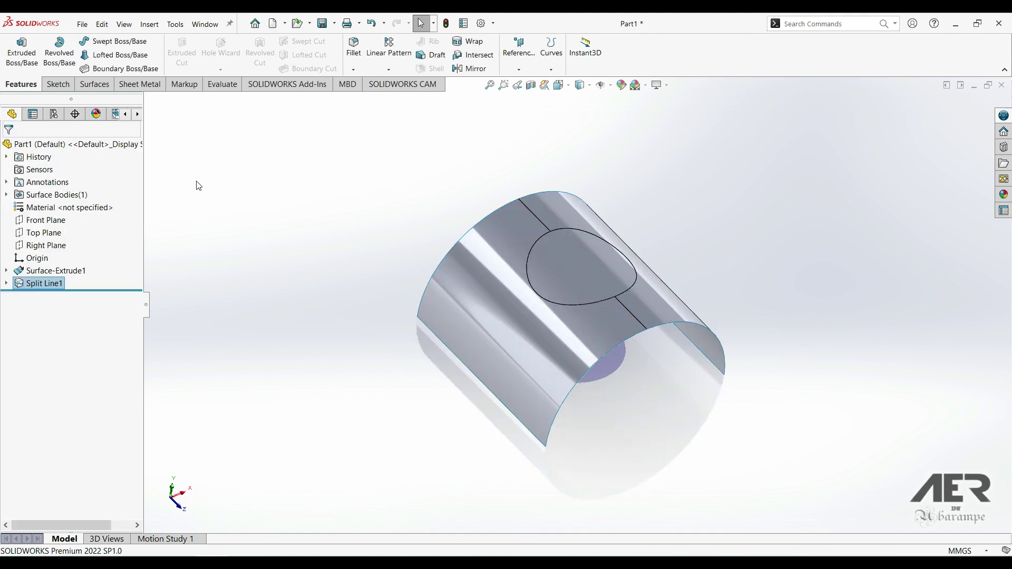
Inspect the resulting split faces, including the oval region and outer tube face
click(507, 329)
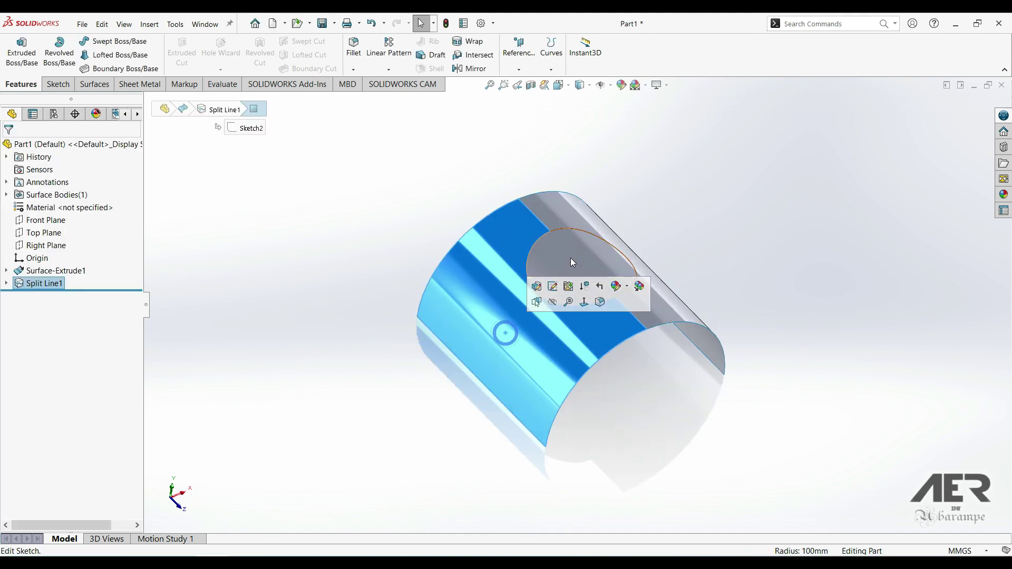
click(570, 256)
click(668, 299)
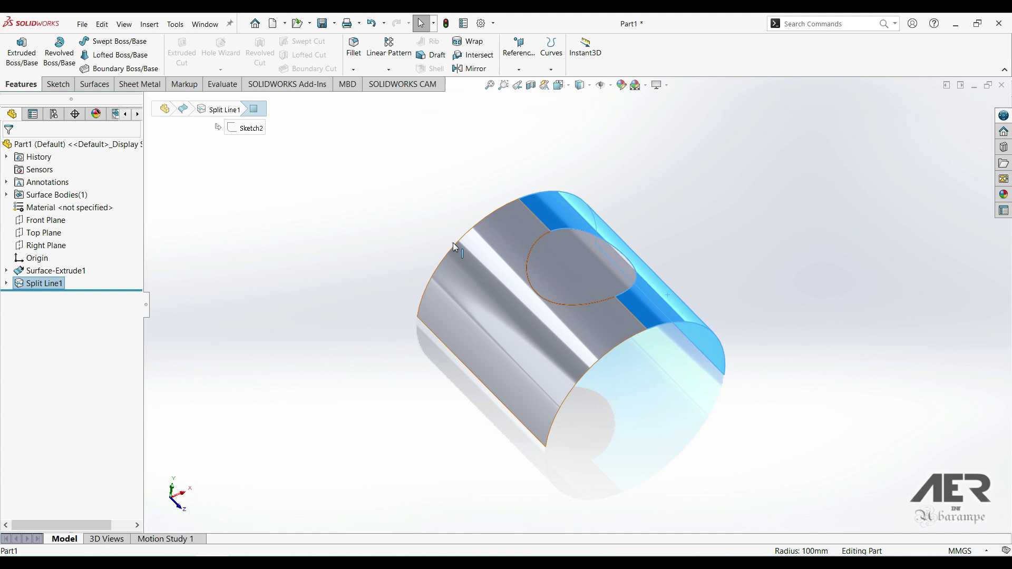
click(437, 227)
middle_drag(437, 227, 504, 243)
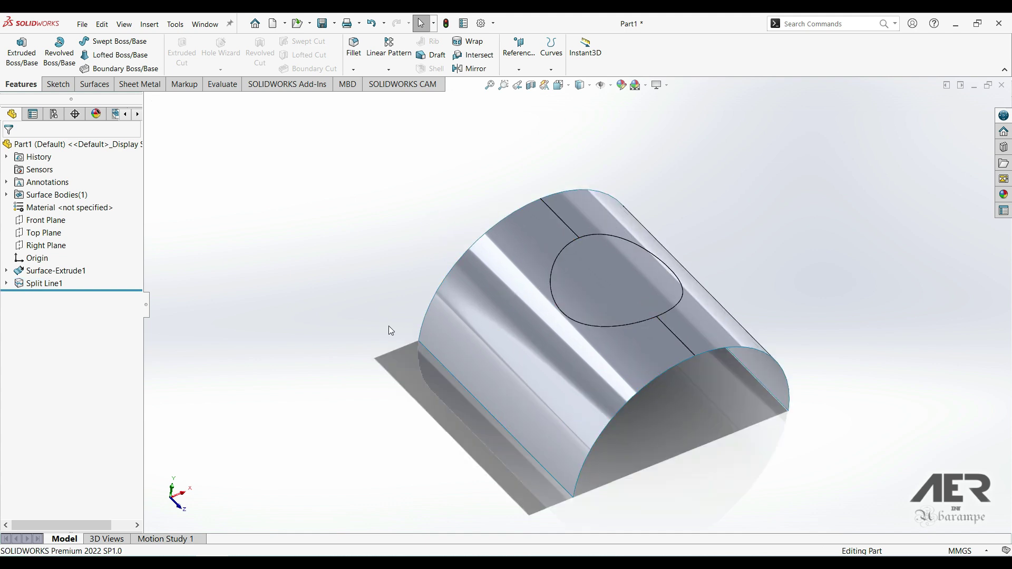
Set up Surface Flatten on all three split tube faces, using the long bottom edge as origin
click(102, 88)
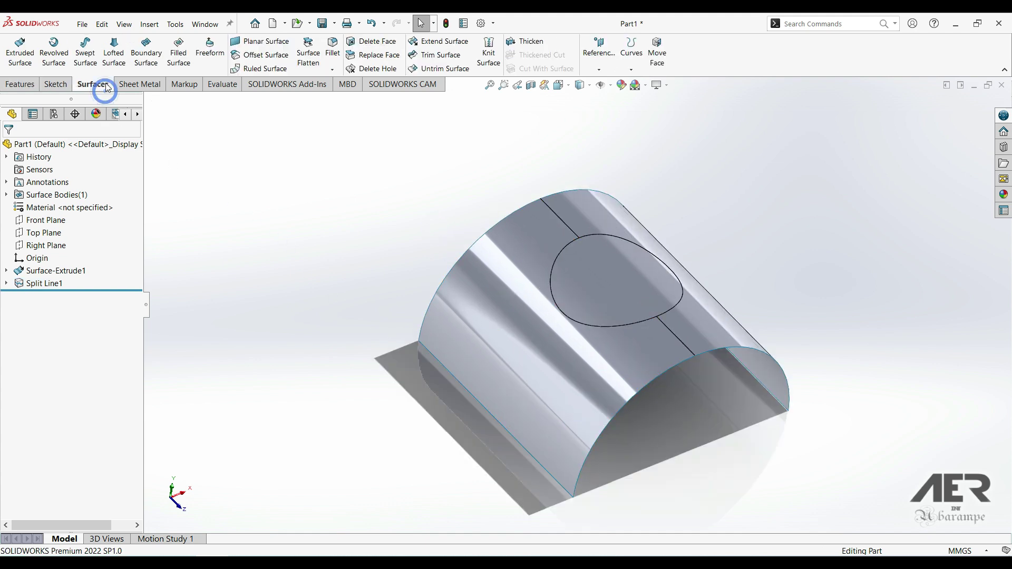
click(308, 61)
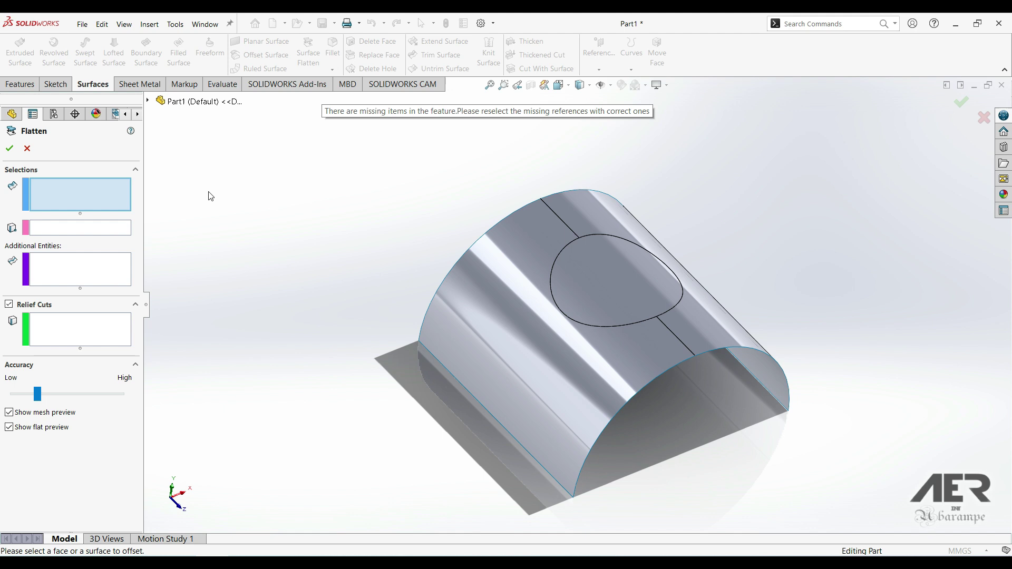
click(541, 353)
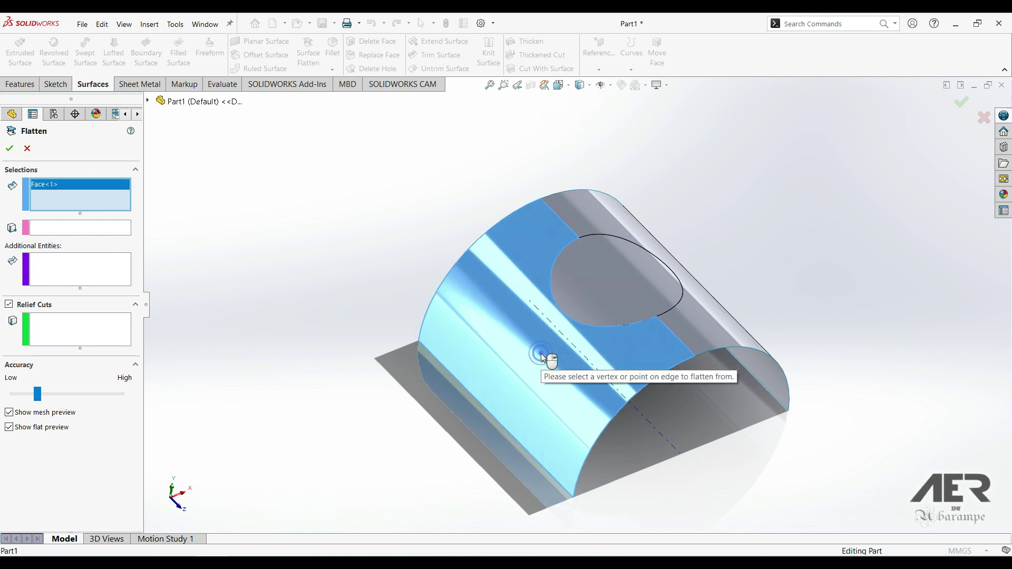
click(90, 229)
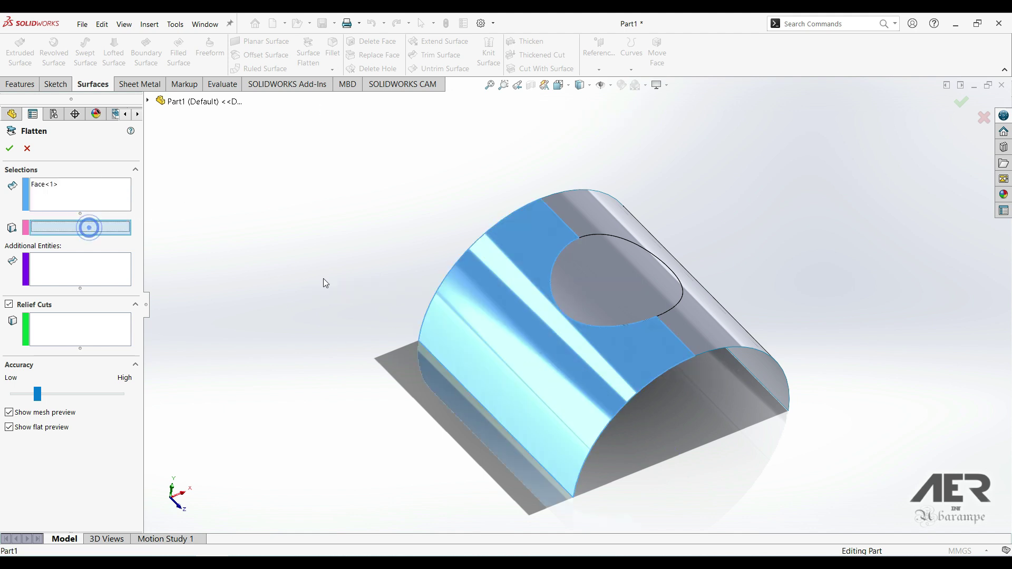
click(489, 414)
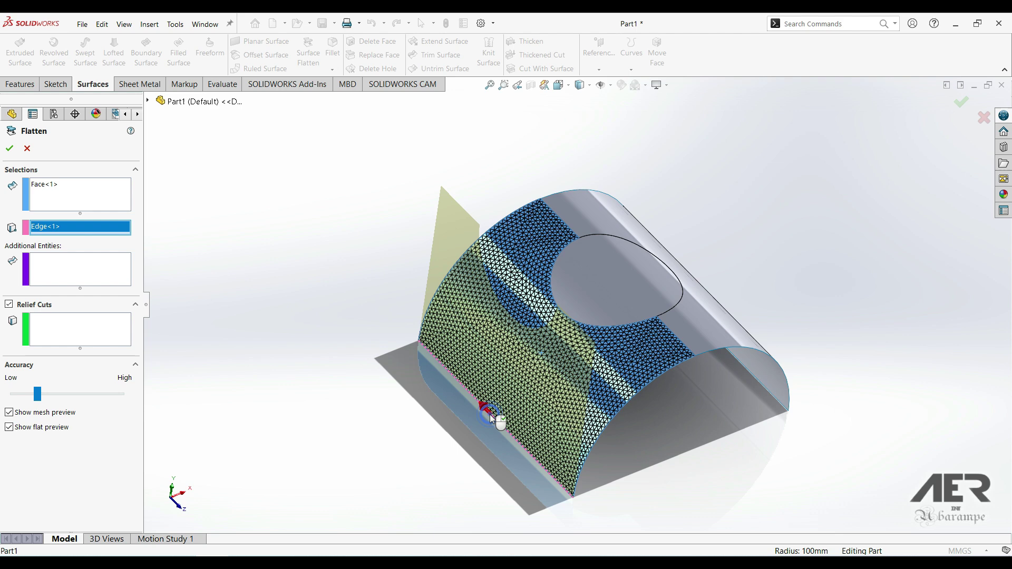
middle_drag(501, 397, 668, 316)
click(99, 198)
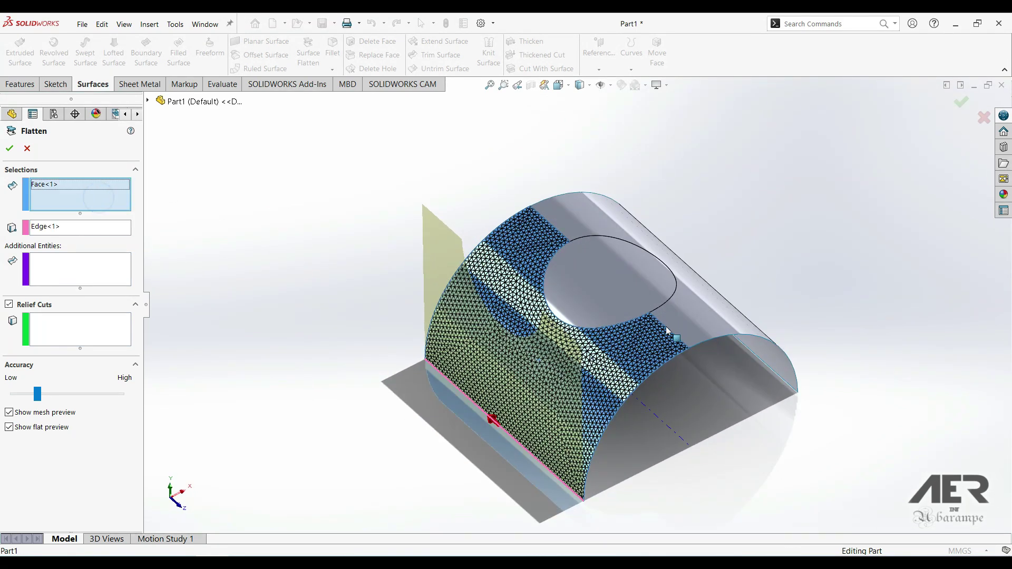
click(616, 291)
click(717, 313)
middle_drag(717, 313, 545, 349)
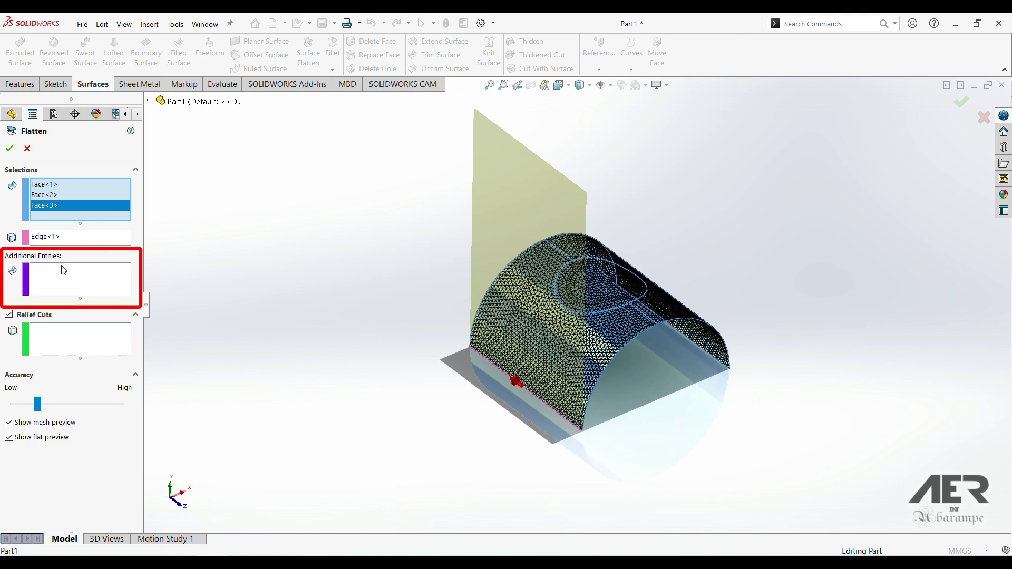
Add the circle's split edges as additional entities and create the flattened surface
click(59, 283)
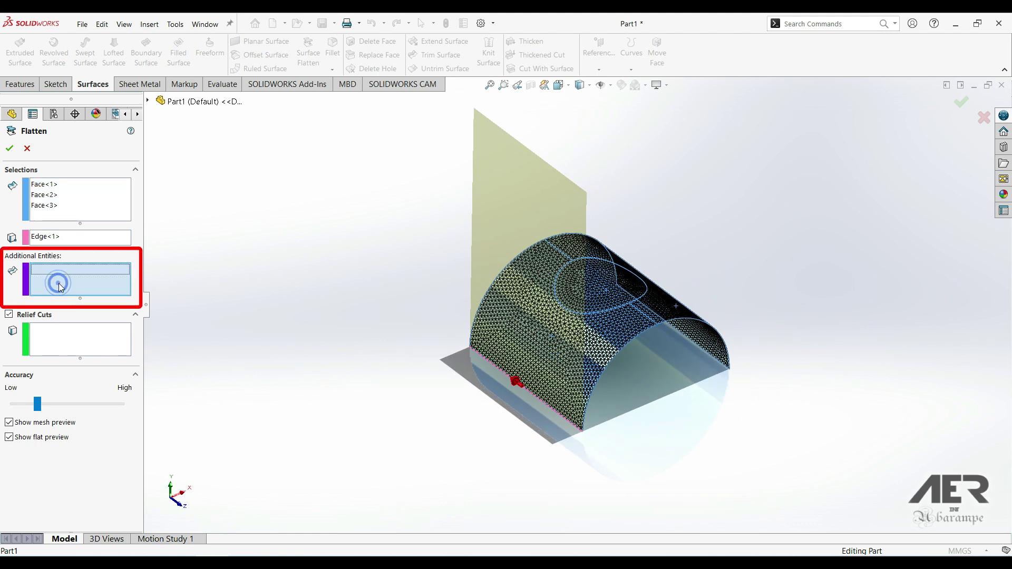
scroll(601, 315, down, 2)
click(603, 315)
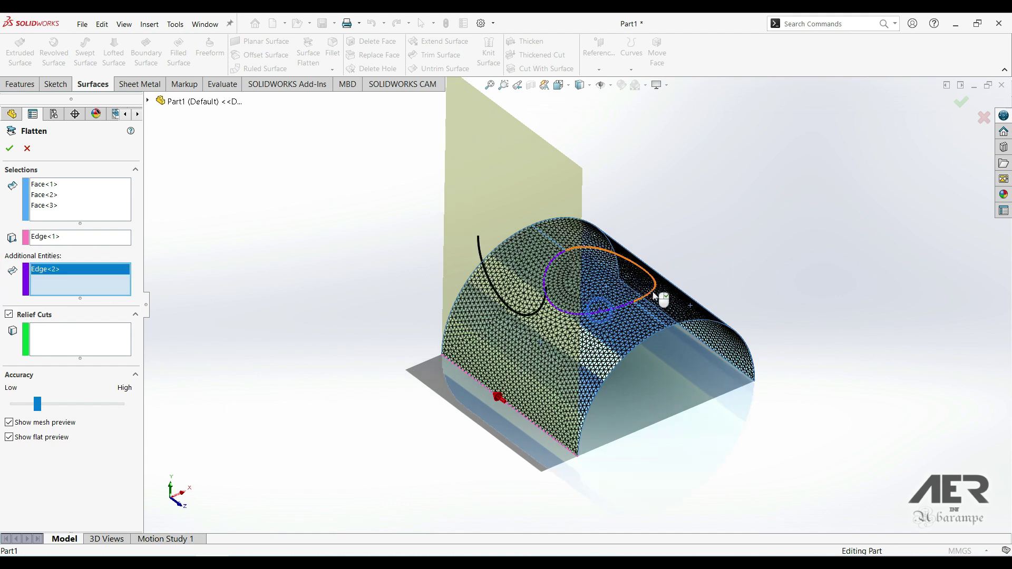
click(651, 297)
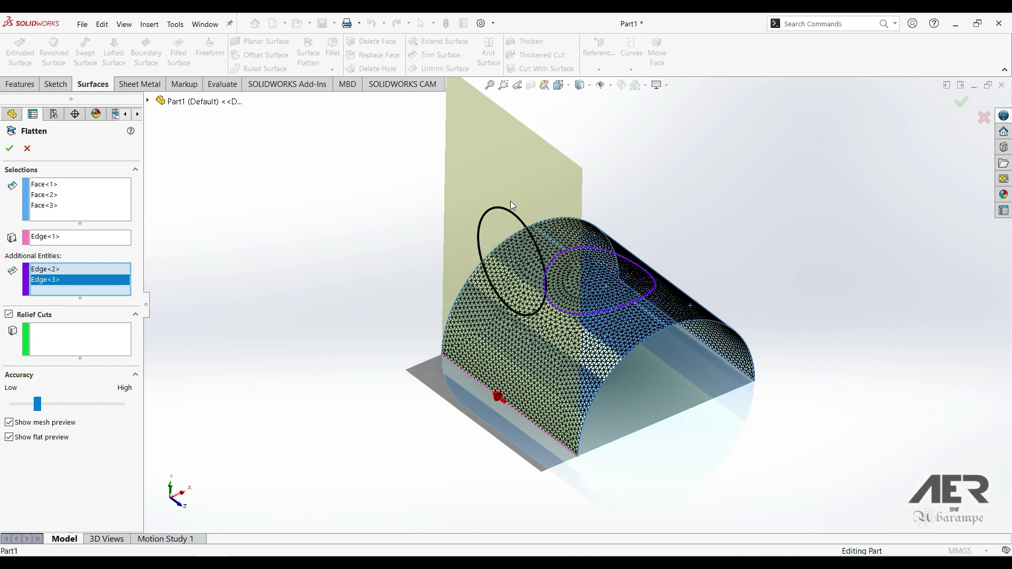
ctrl+middle_drag(511, 205, 505, 232)
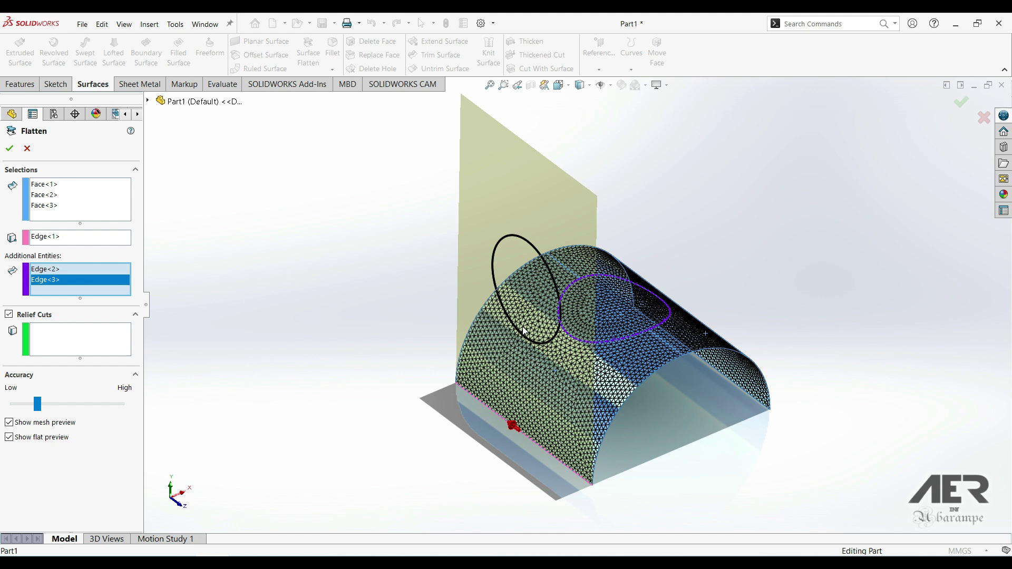
middle_drag(563, 294, 486, 303)
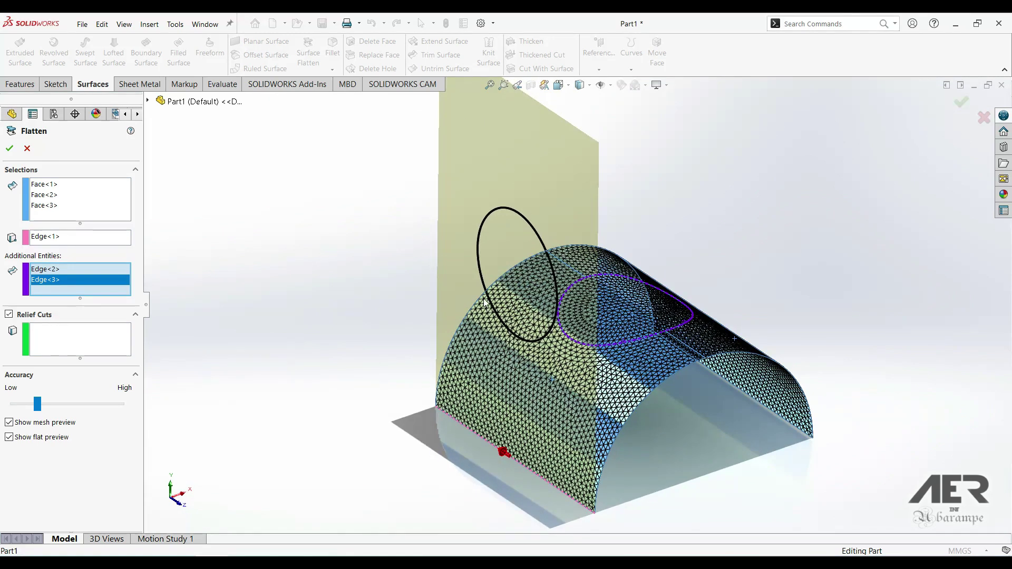
click(9, 148)
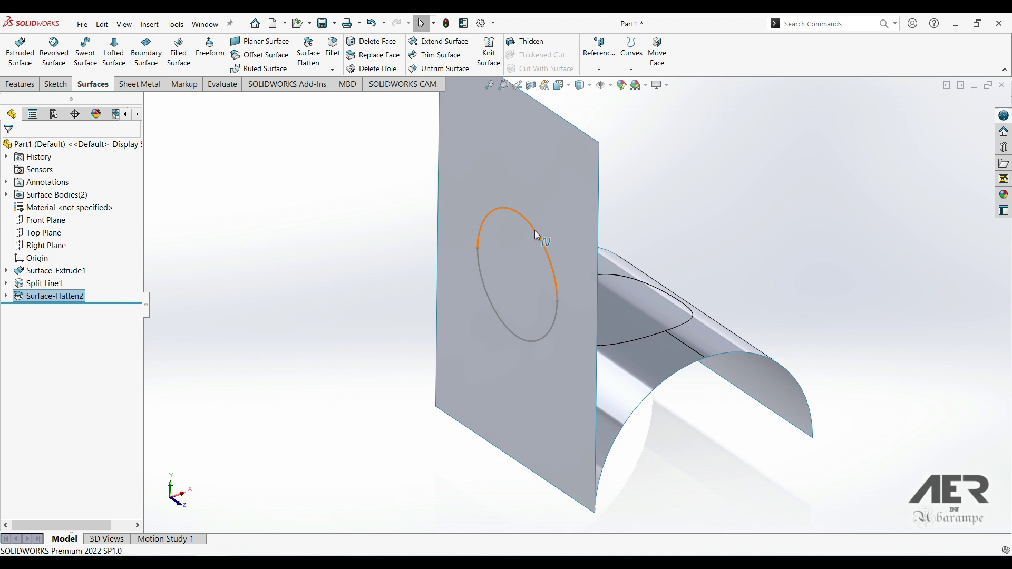
click(535, 234)
click(518, 337)
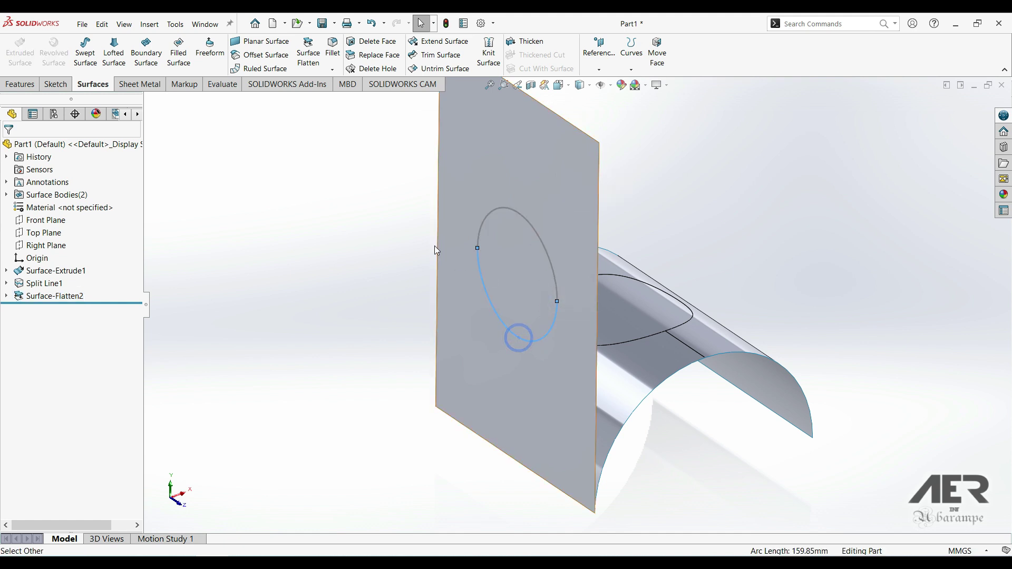
click(697, 229)
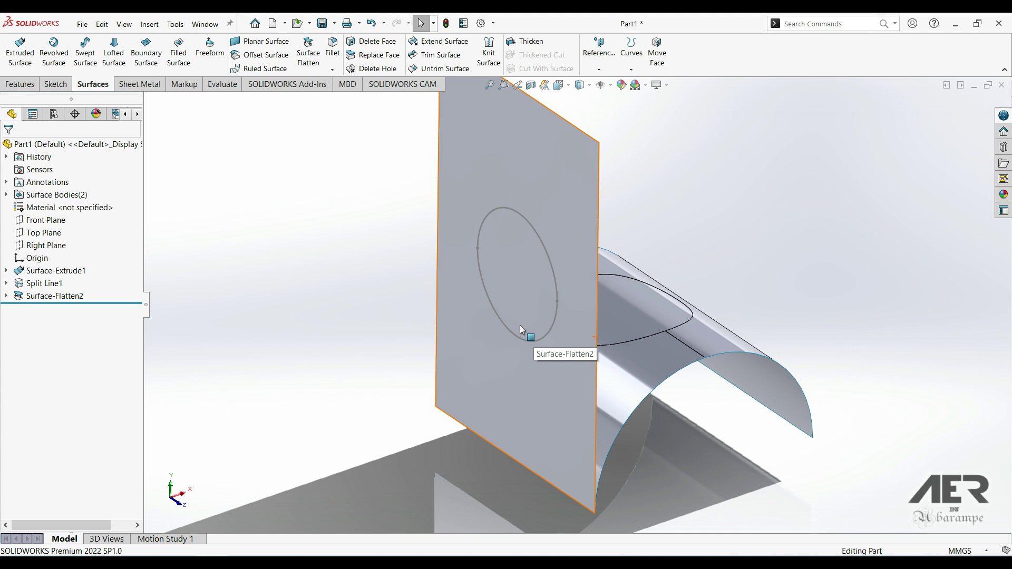
middle_drag(516, 338, 513, 354)
middle_drag(521, 279, 568, 222)
click(568, 223)
click(318, 234)
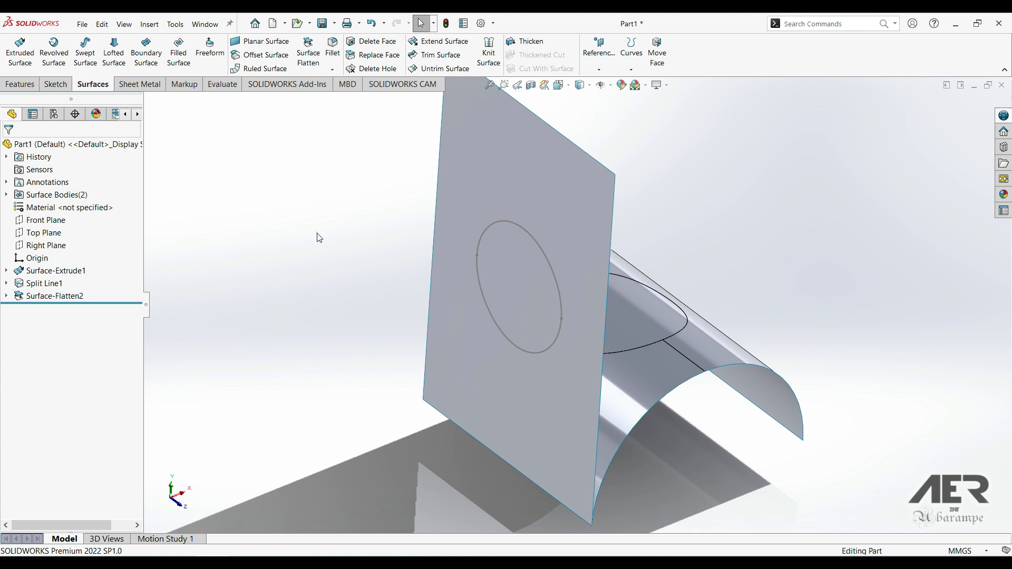
Edit Surface-Flatten2 to add relief cuts along Edge<4> and Edge<5>
click(32, 296)
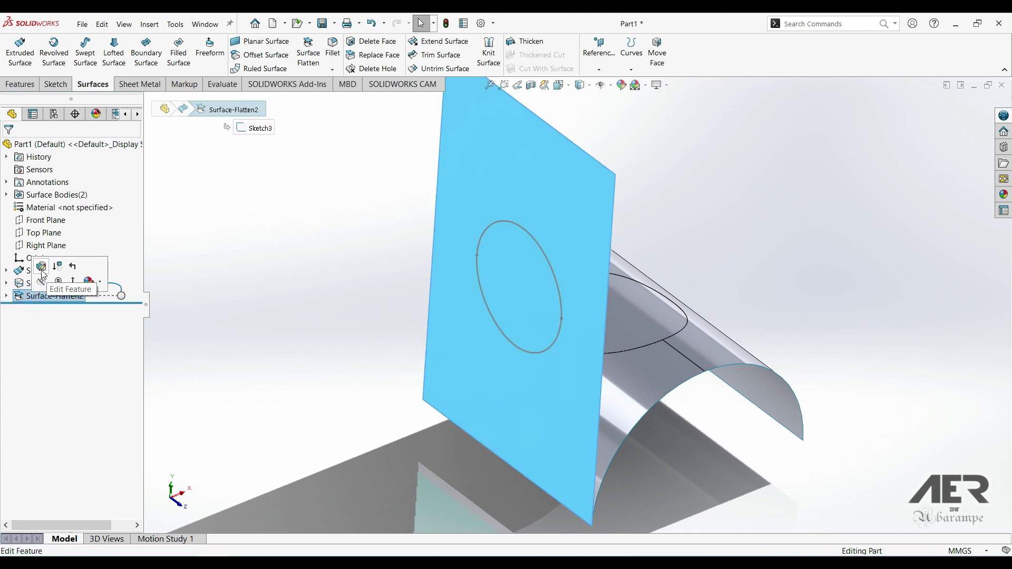
click(41, 270)
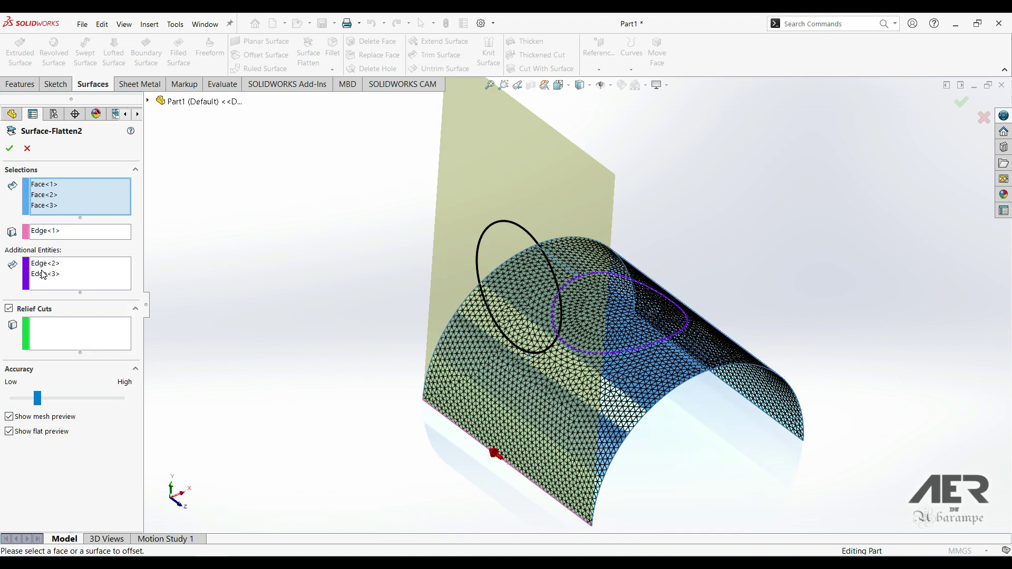
click(8, 309)
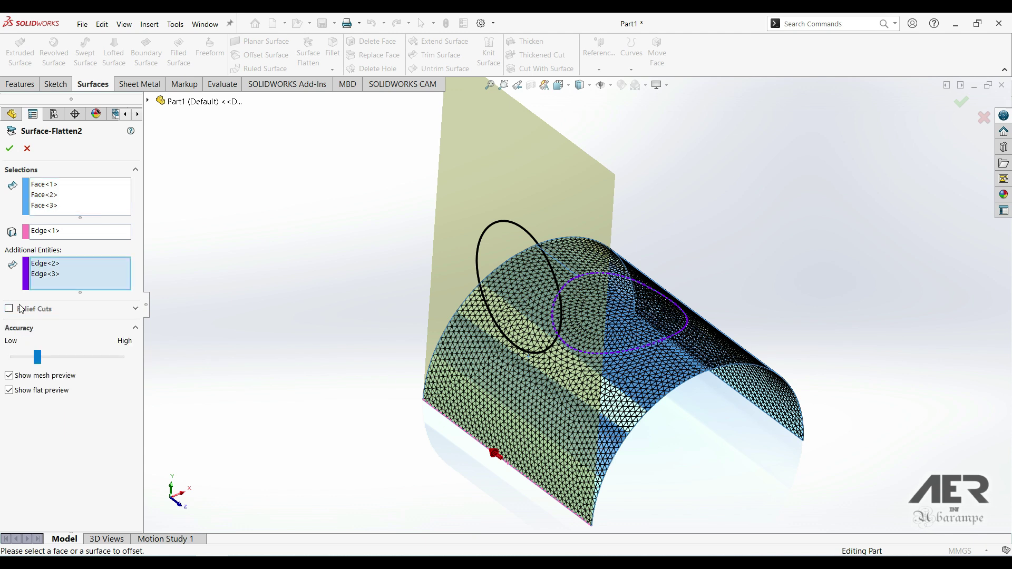
click(21, 309)
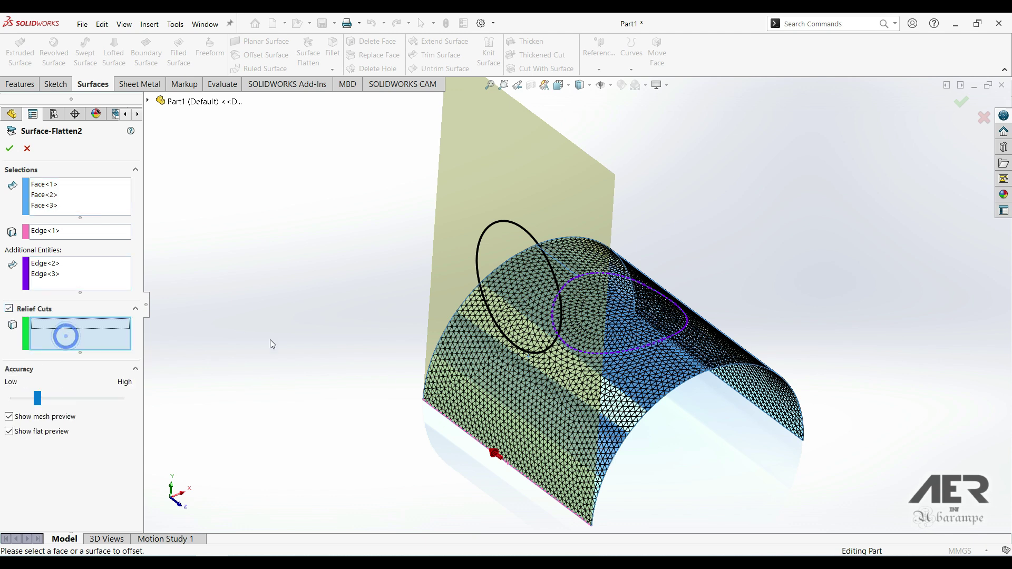
click(687, 361)
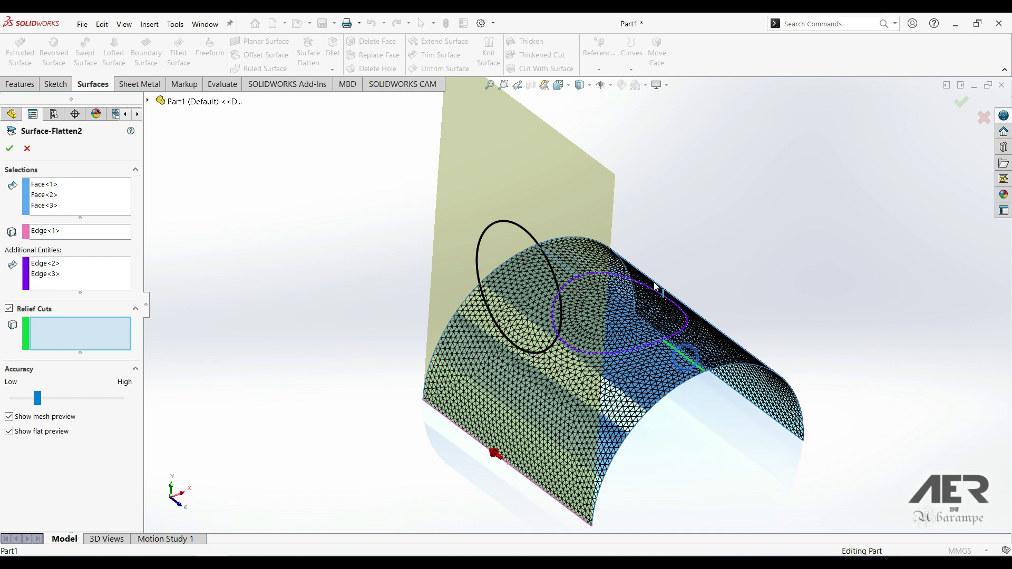
middle_drag(687, 362, 474, 252)
click(573, 272)
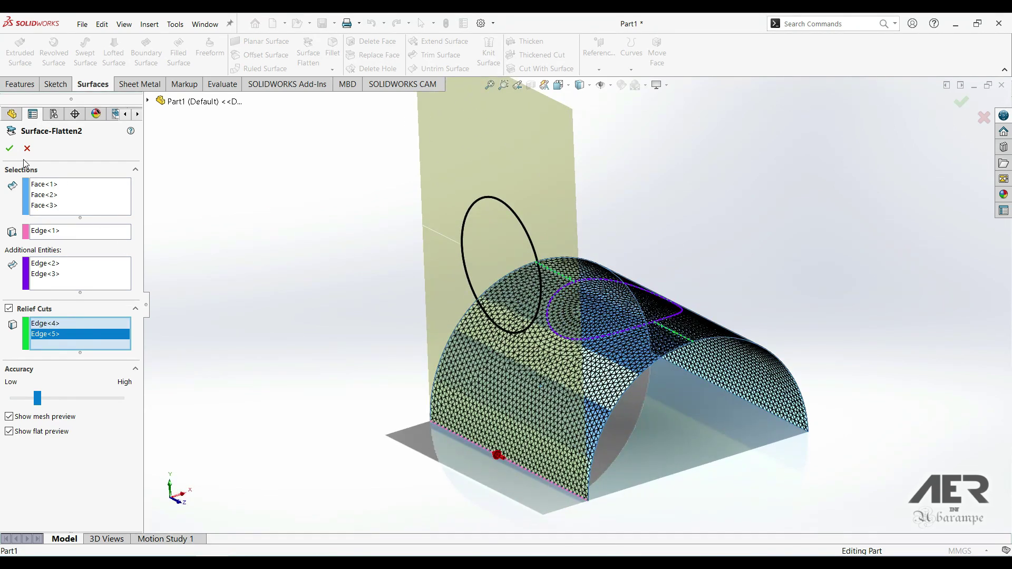
click(11, 149)
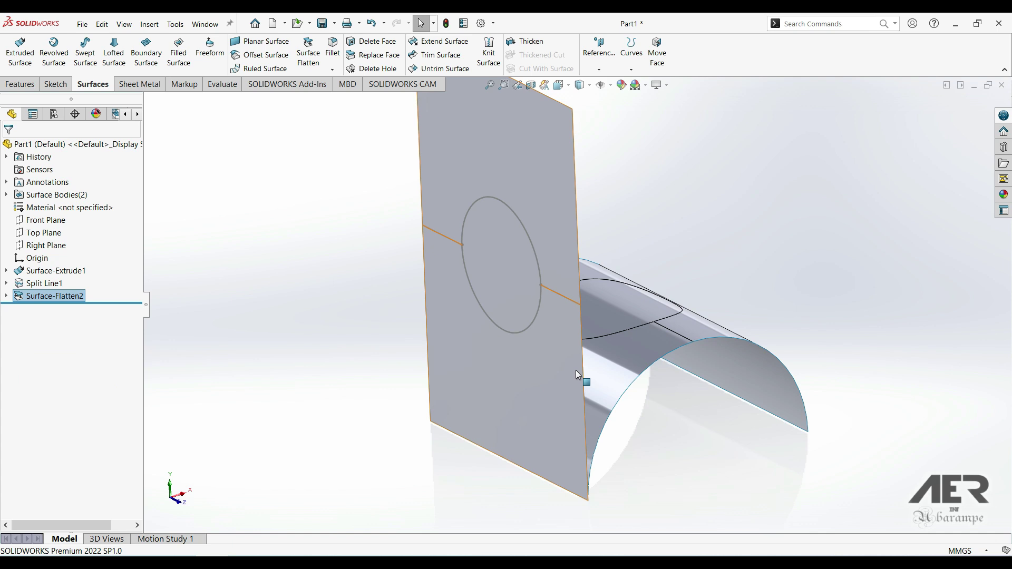
scroll(557, 298, up, 4)
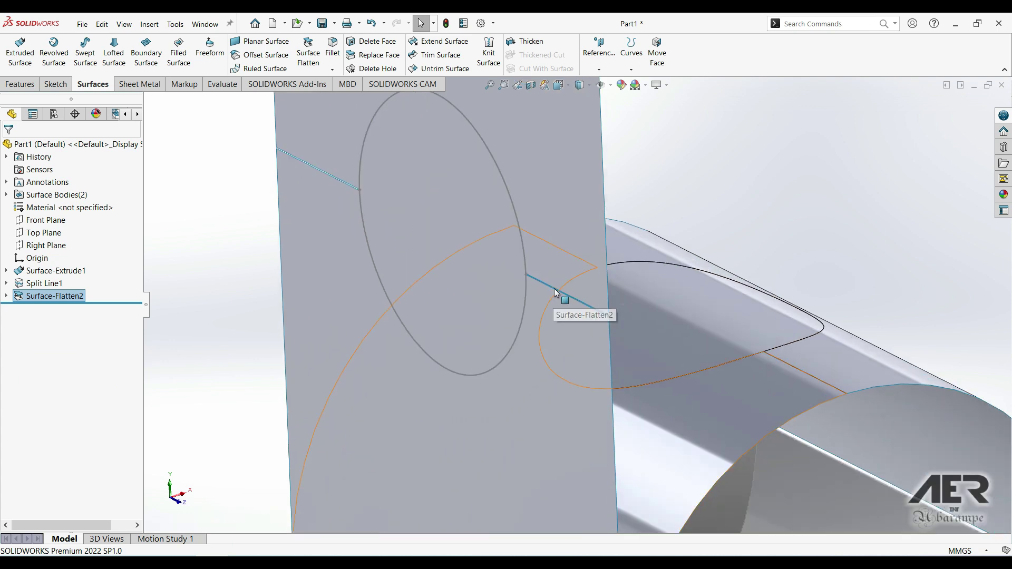
key(f)
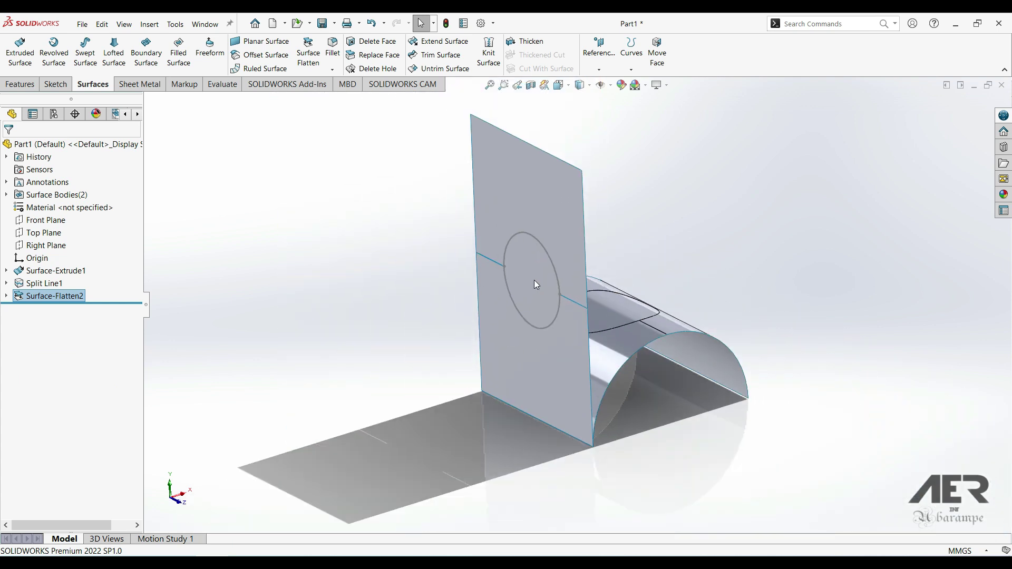
middle_drag(542, 323, 628, 316)
scroll(637, 265, up, 3)
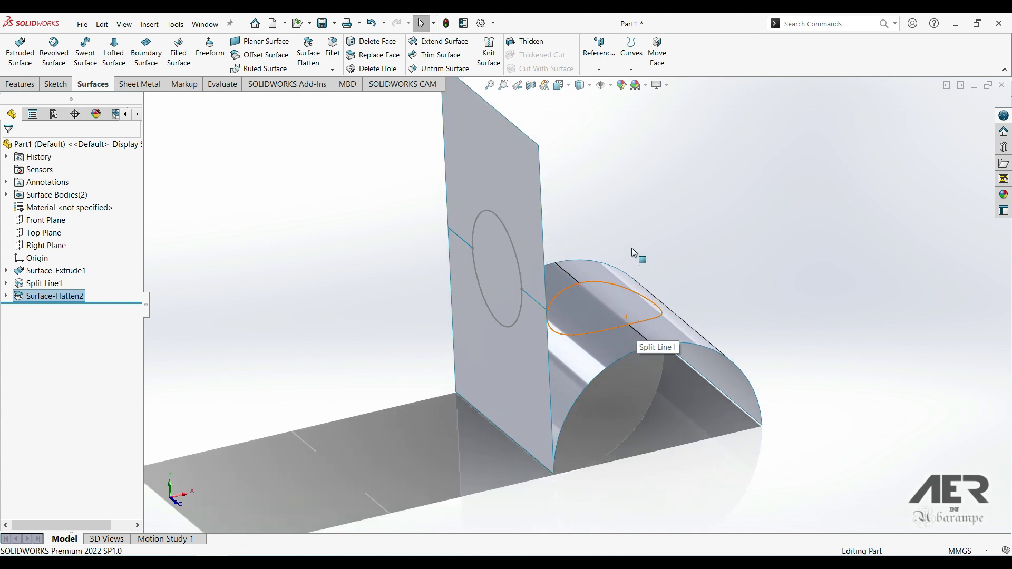
middle_drag(595, 298, 597, 301)
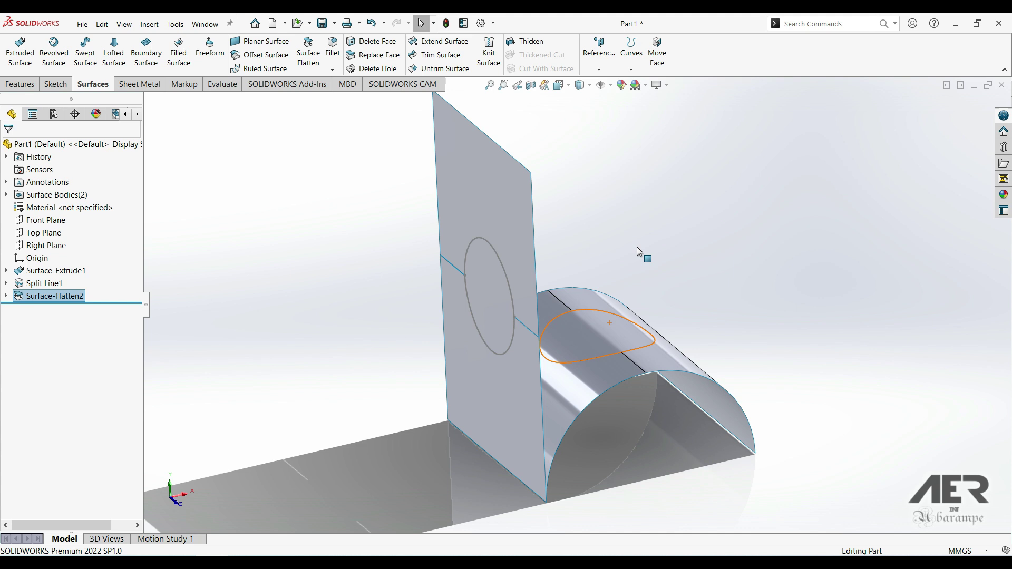
ctrl+middle_drag(597, 307, 600, 320)
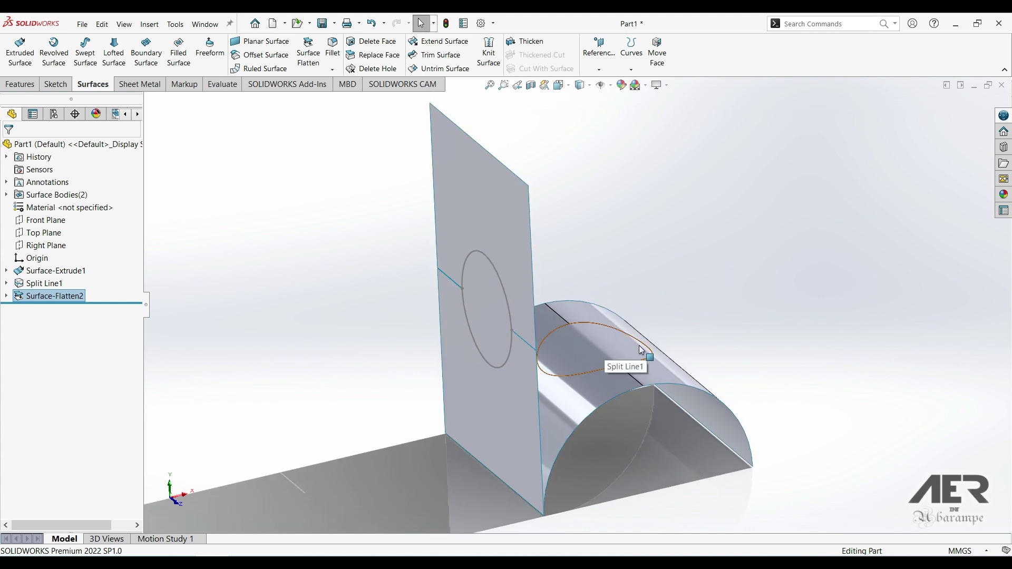
scroll(640, 352, down, 2)
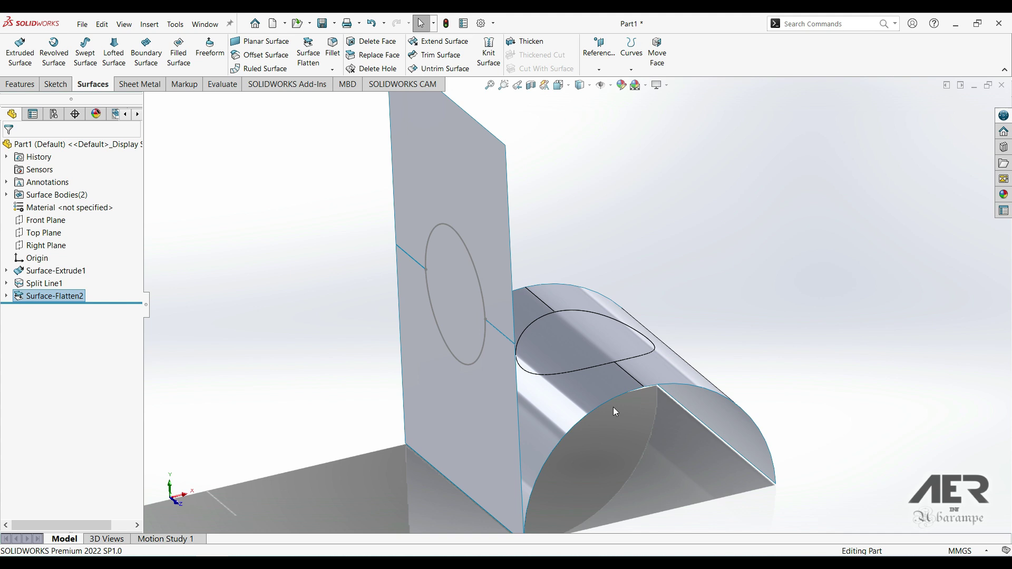
middle_drag(613, 407, 740, 356)
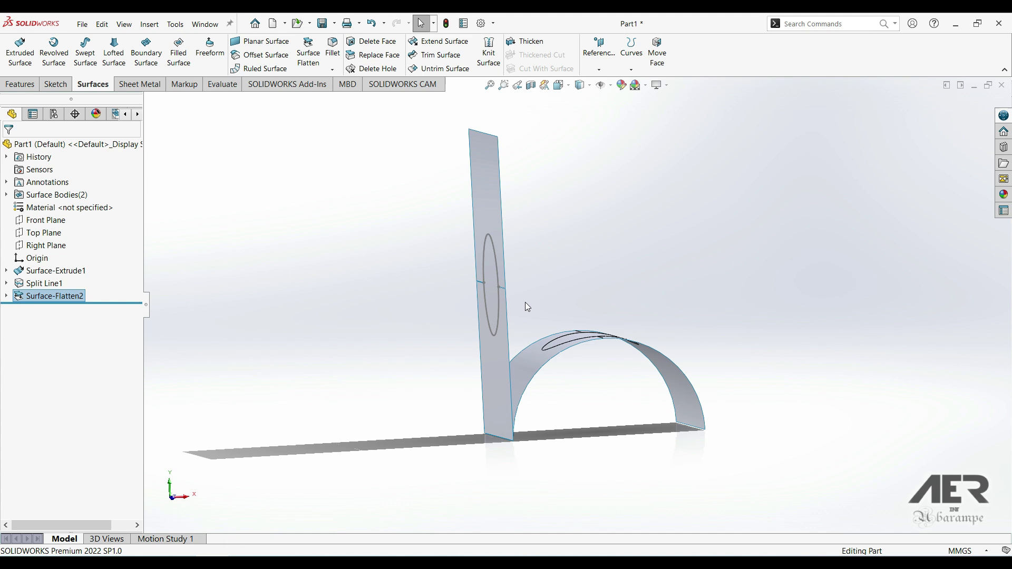
middle_drag(526, 292, 527, 361)
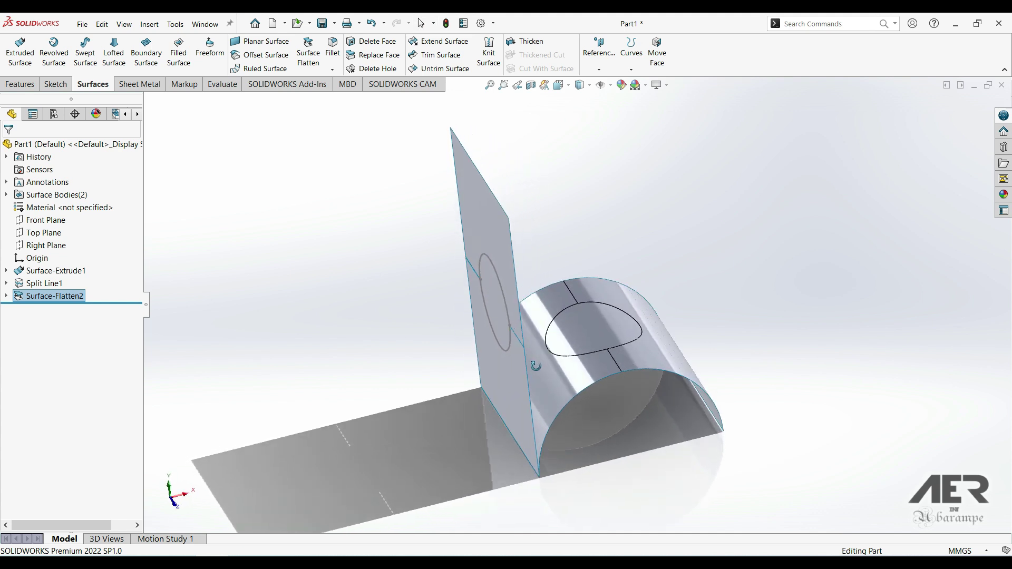
middle_drag(457, 333, 453, 308)
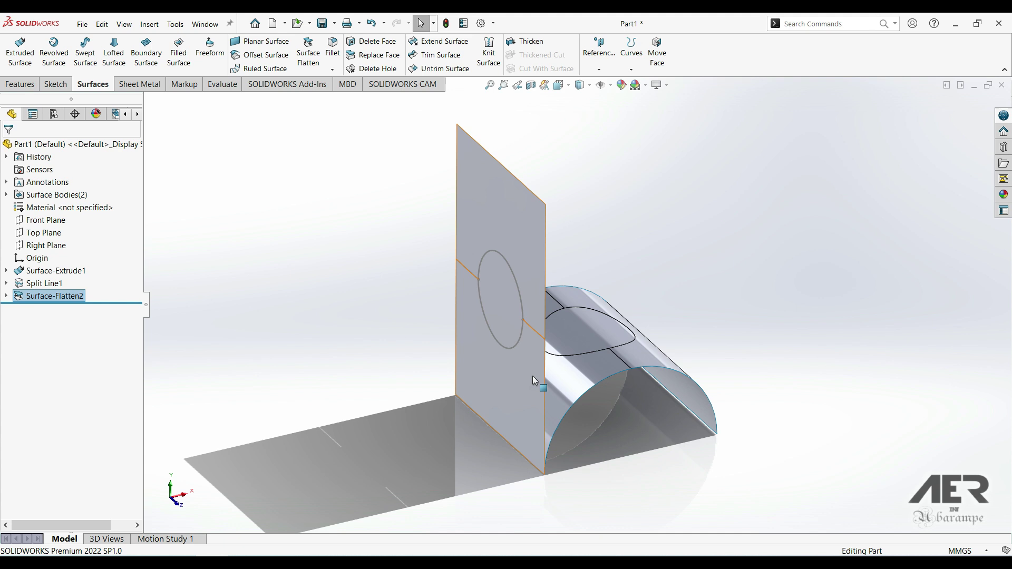
middle_drag(697, 379, 309, 485)
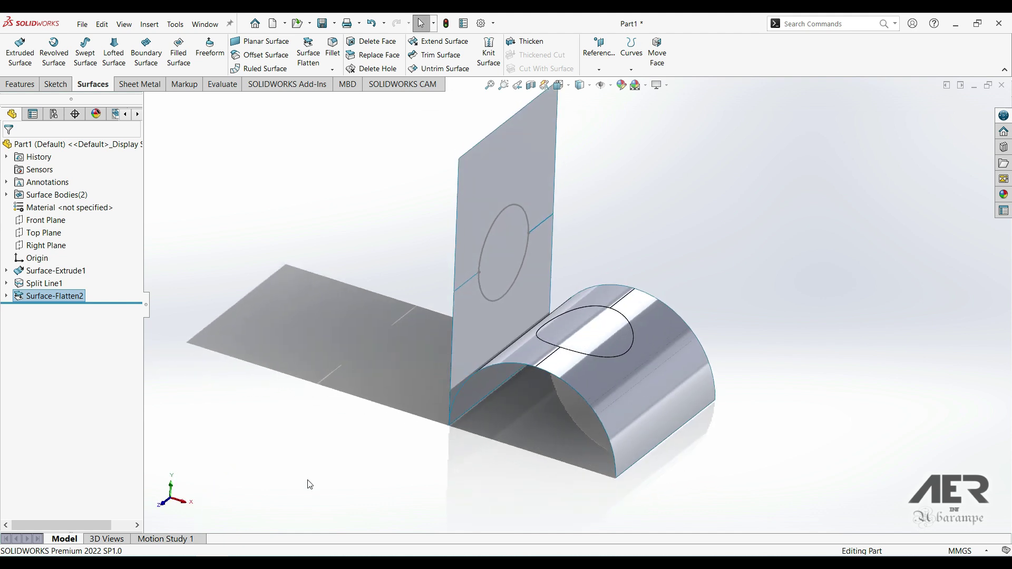
scroll(569, 235, up, 2)
scroll(585, 125, down, 2)
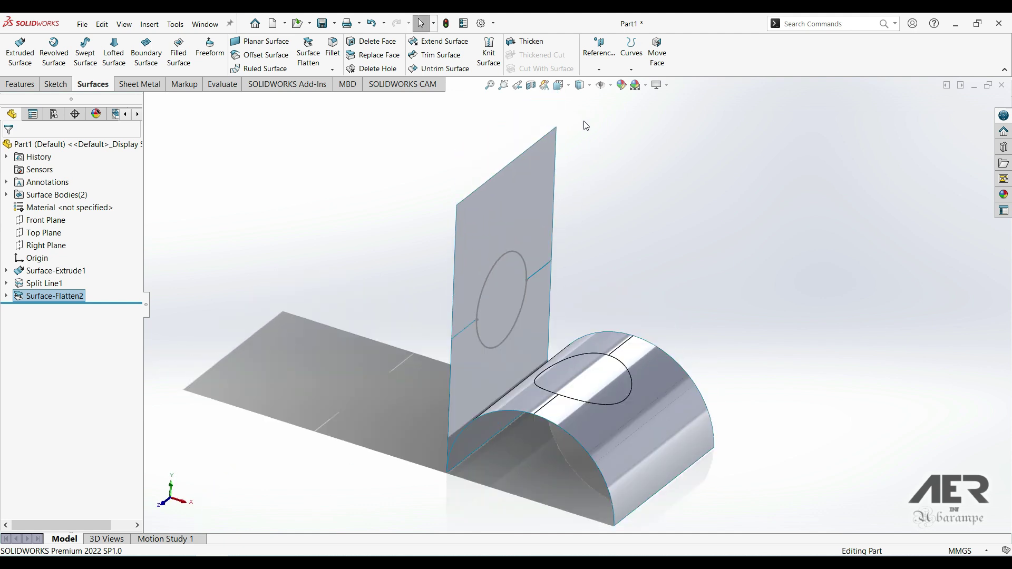
scroll(489, 403, up, 1)
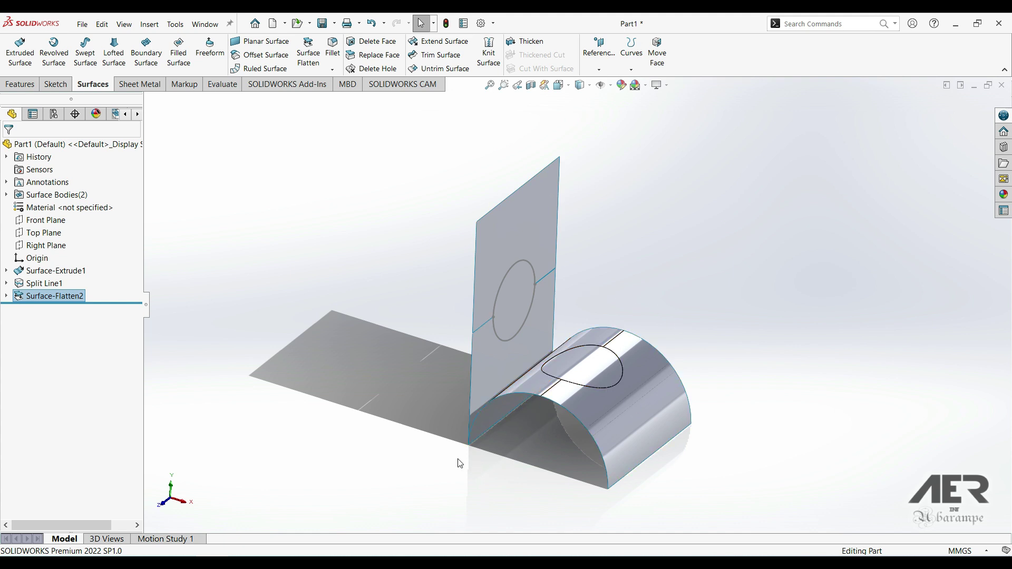
middle_drag(467, 437, 611, 372)
middle_drag(602, 407, 575, 383)
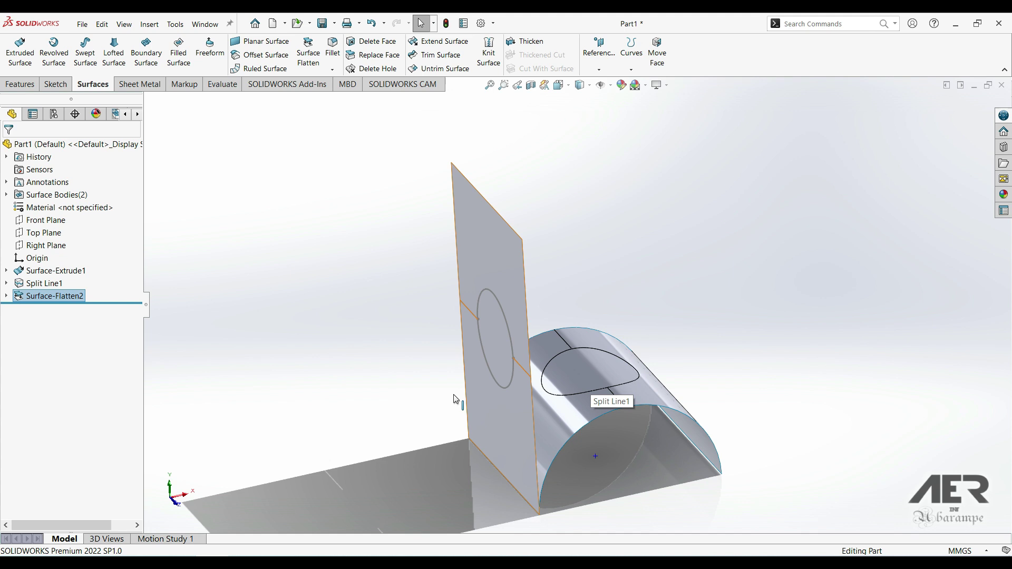
middle_drag(488, 329, 557, 329)
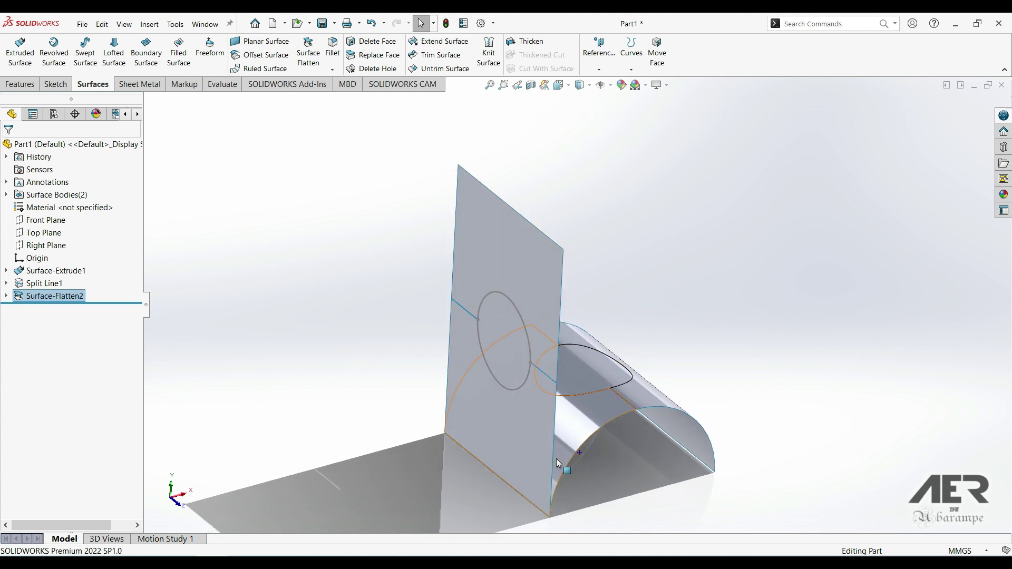
scroll(564, 493, down, 2)
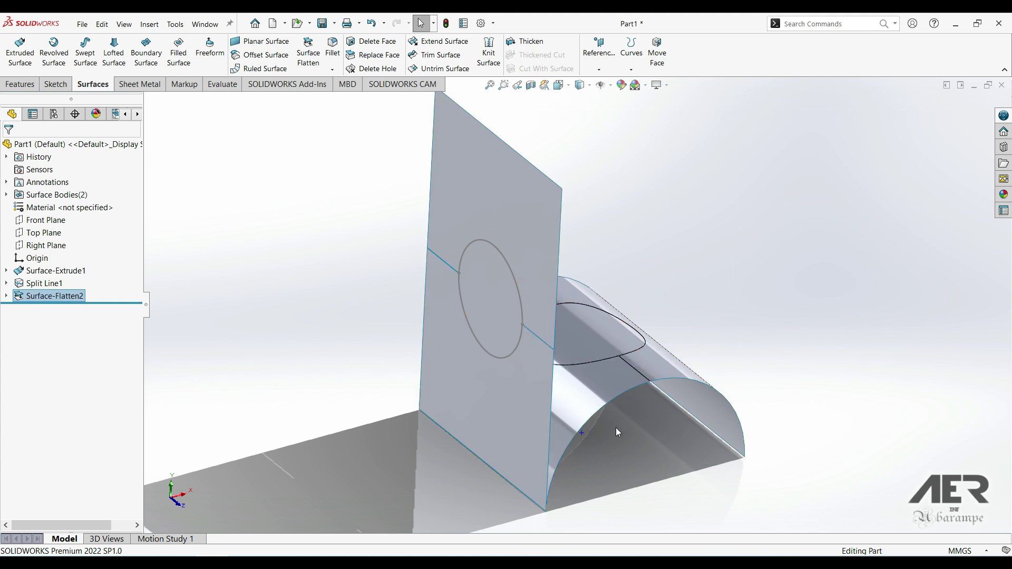
middle_drag(644, 426, 580, 395)
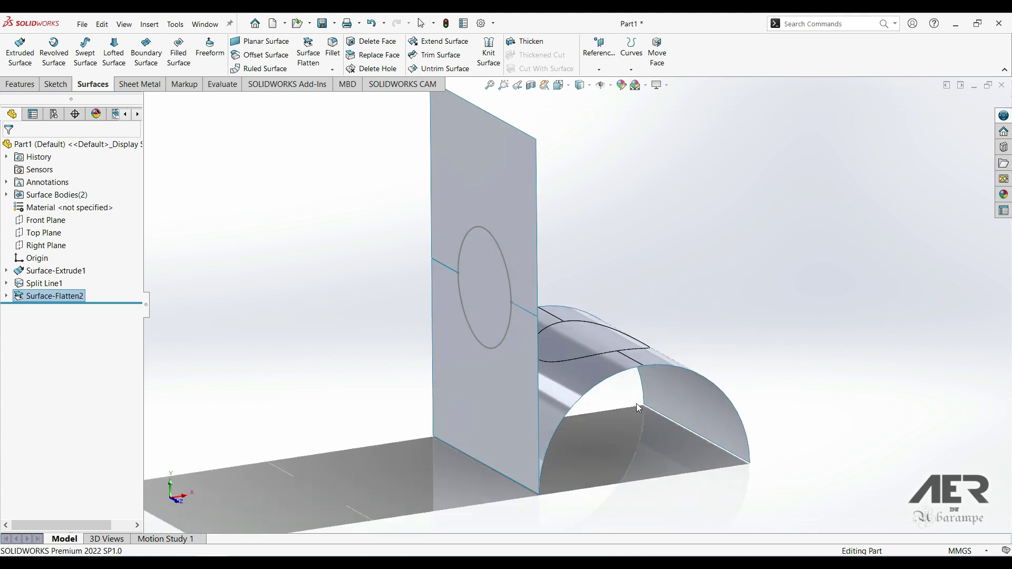
middle_drag(629, 399, 626, 269)
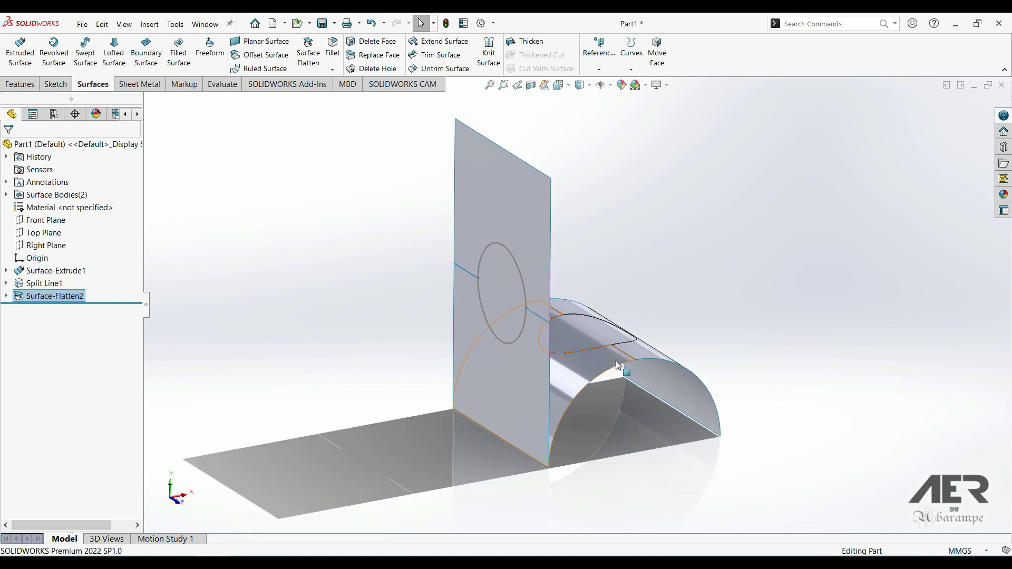
scroll(635, 375, down, 3)
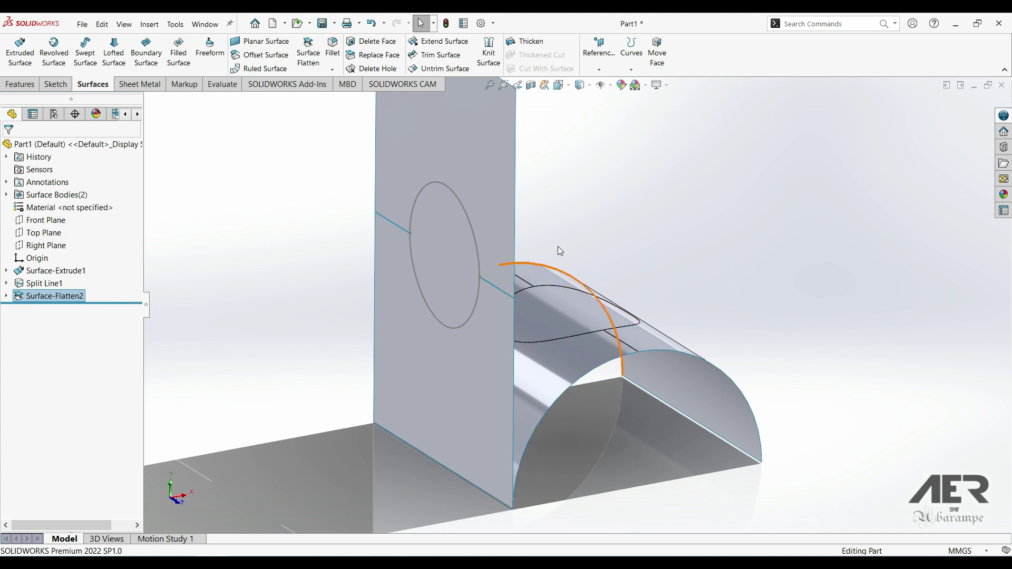
middle_drag(533, 220, 555, 151)
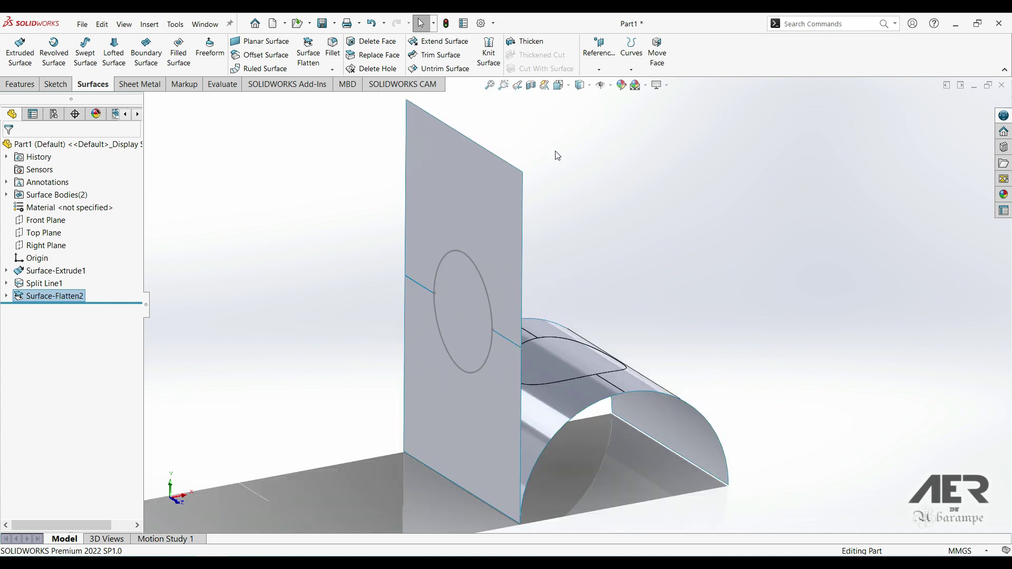
Create a new part and draw a circle at the origin on the Front Plane
click(280, 27)
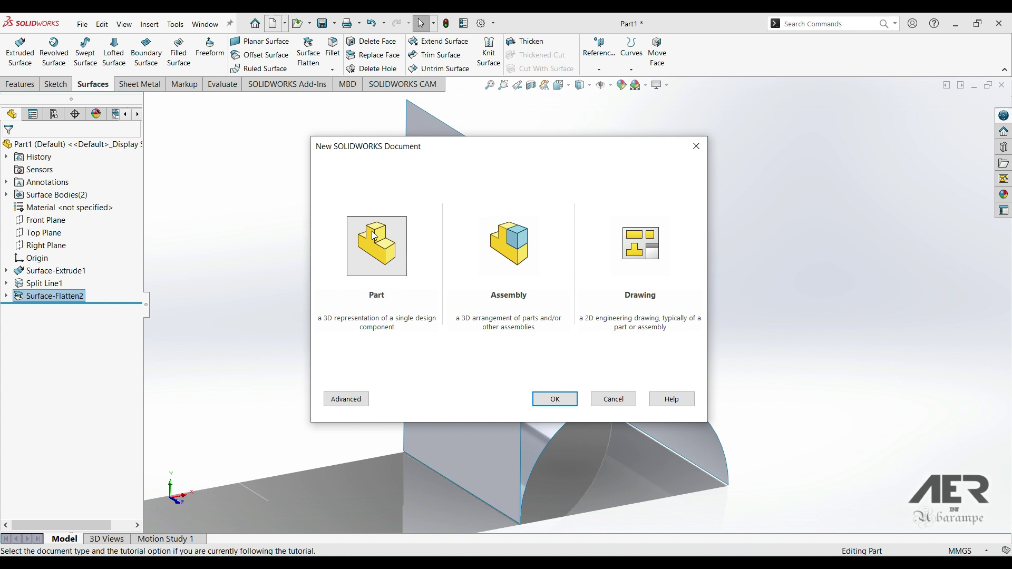
click(555, 399)
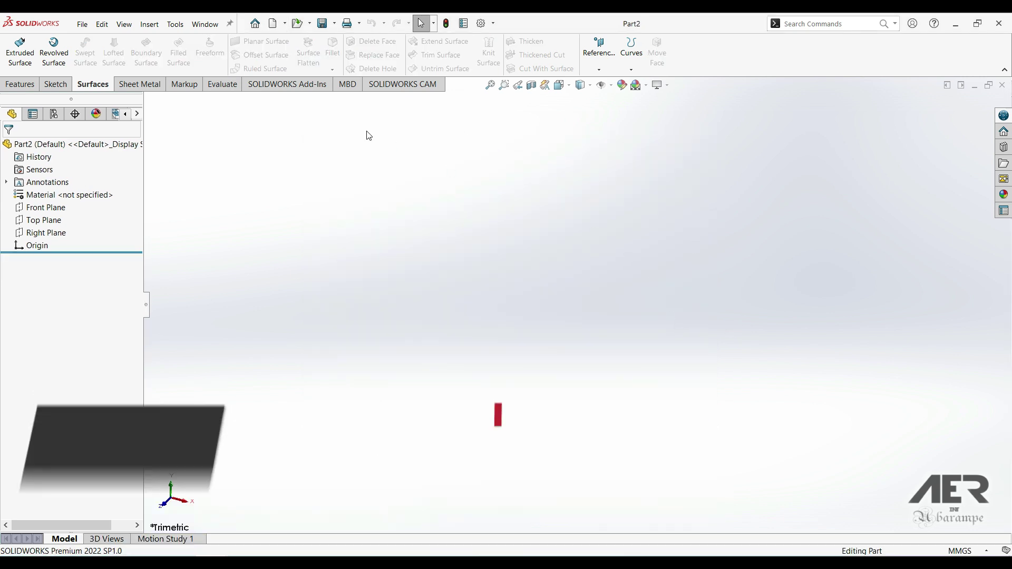
click(43, 208)
click(43, 197)
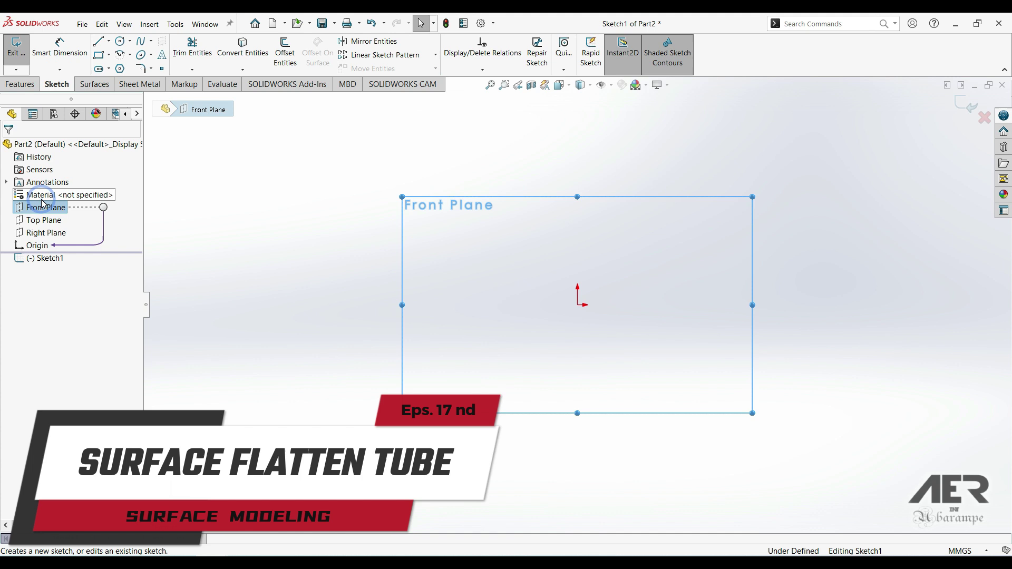
click(120, 42)
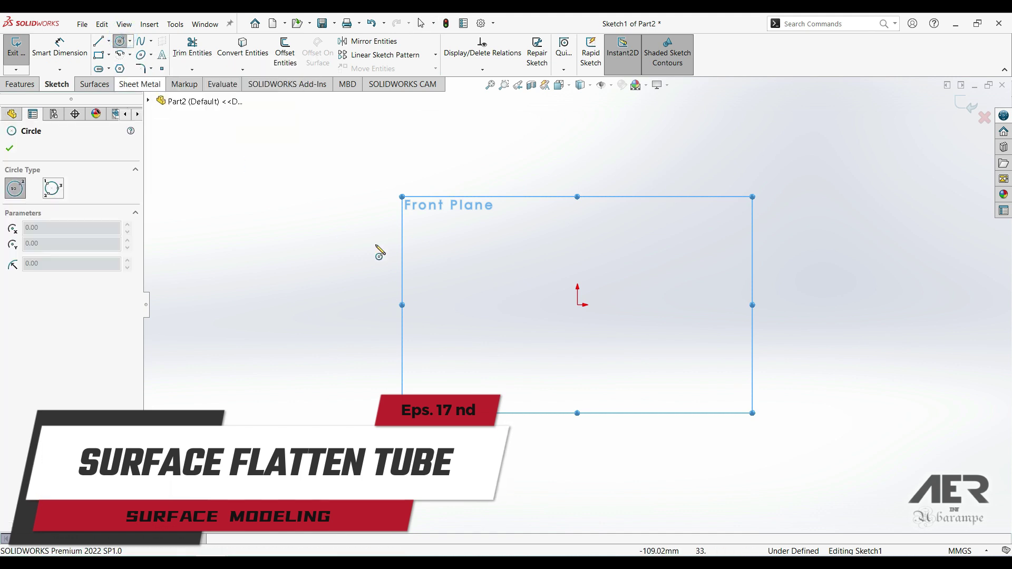
click(578, 305)
click(554, 214)
Dimension the circle to Ø25.4 mm and offset it 1 mm inward
right_drag(554, 214, 548, 163)
click(552, 209)
click(555, 164)
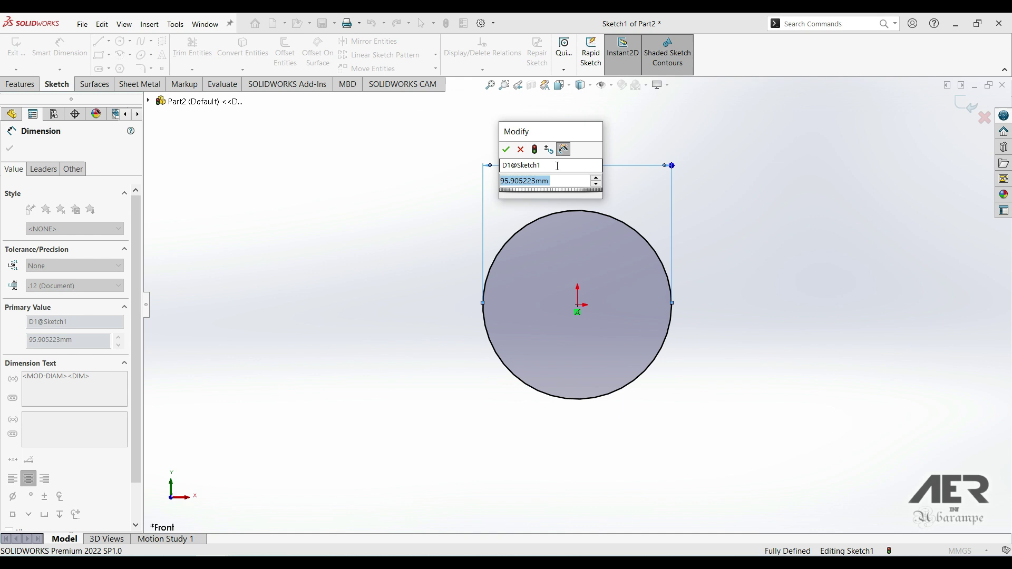
text(25.4)
key(Return)
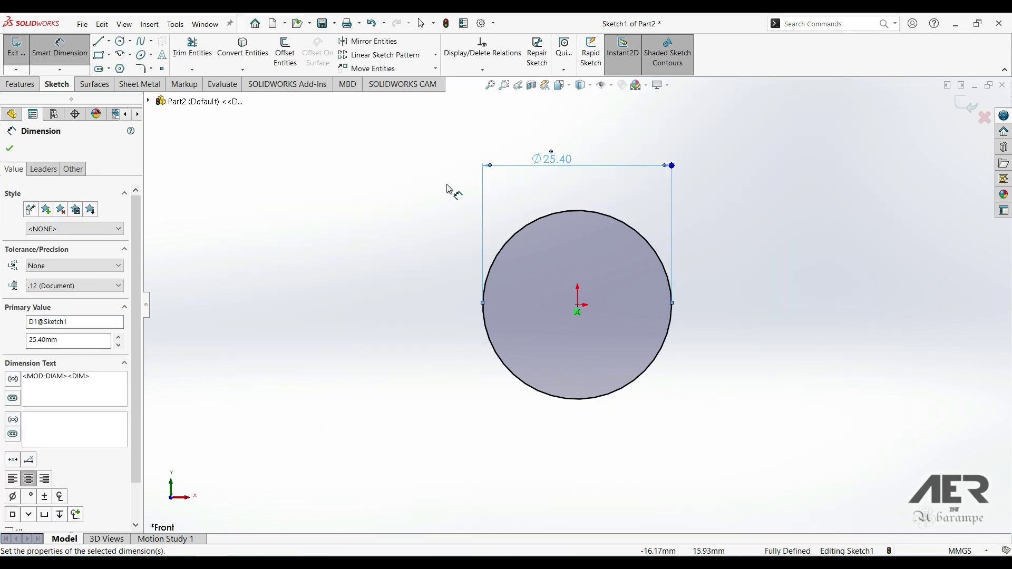
click(285, 55)
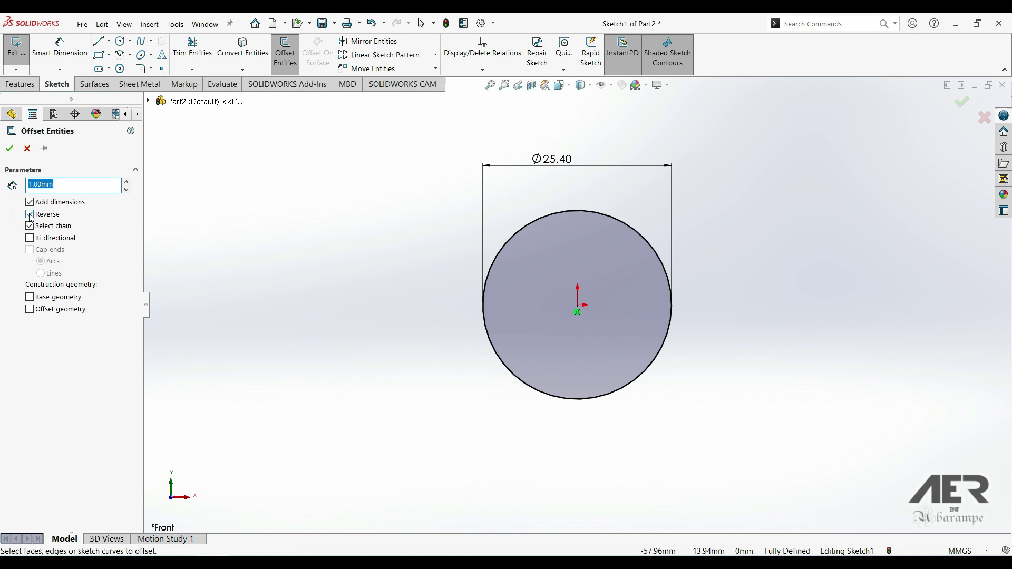
click(519, 233)
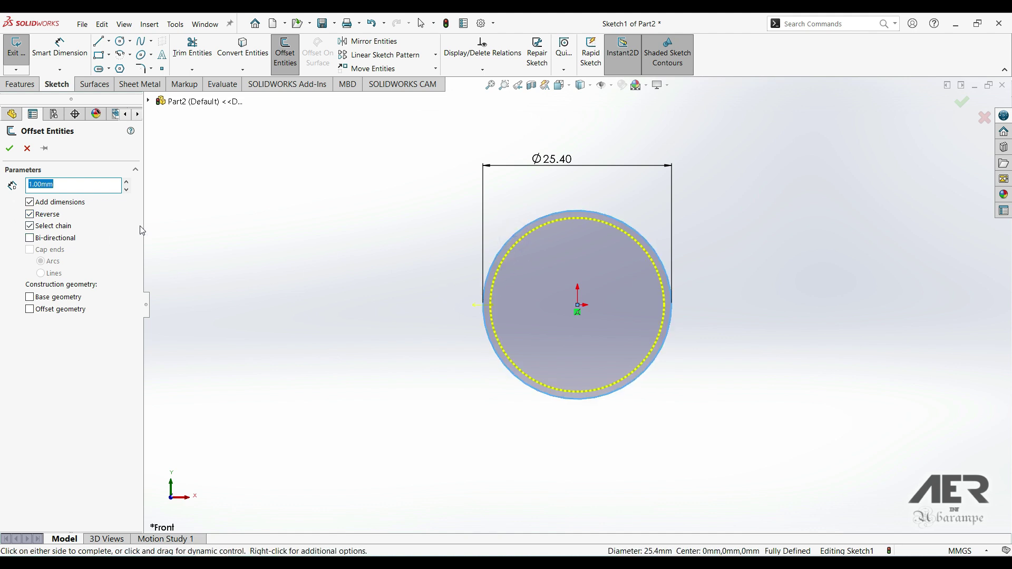
click(10, 149)
Extrude the ring sketch mid-plane to 100 mm, forming Boss-Extrude1
click(20, 84)
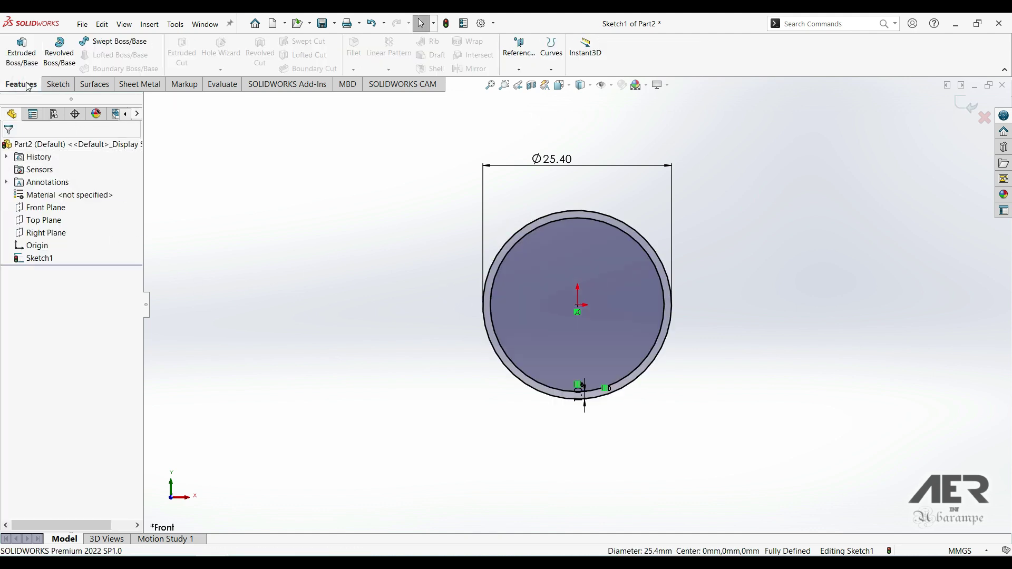
click(23, 58)
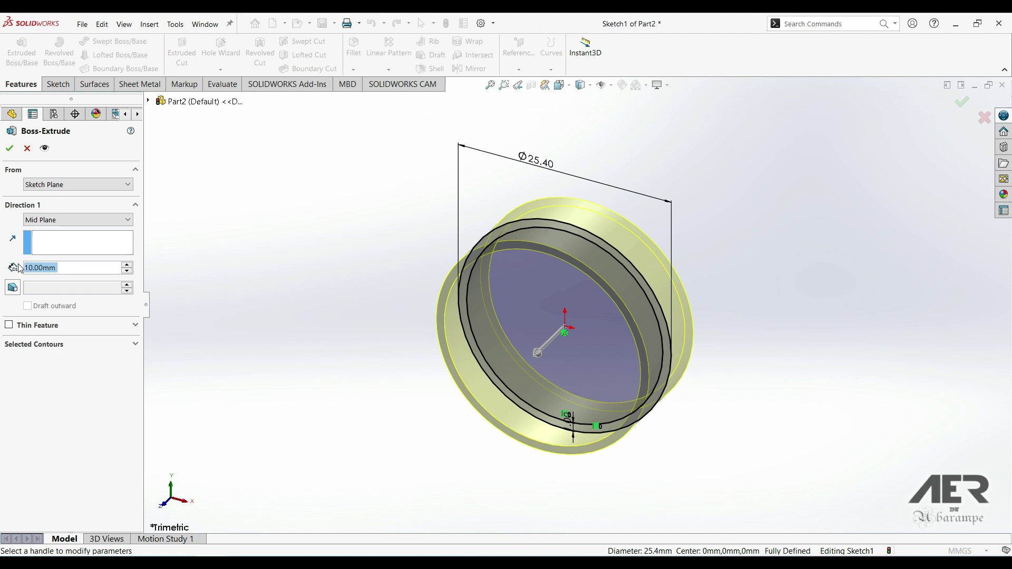
text(100)
key(Return)
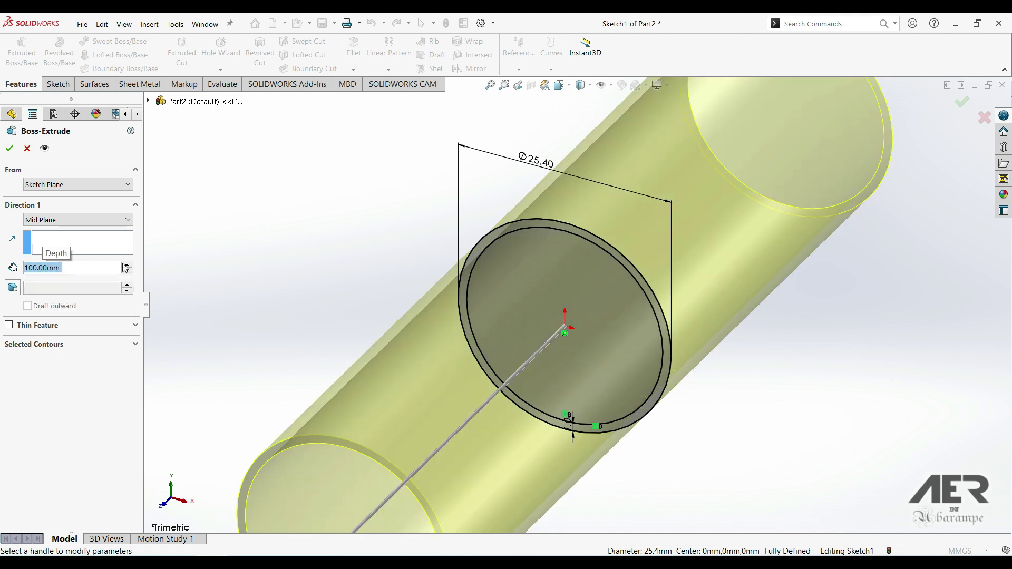
click(10, 148)
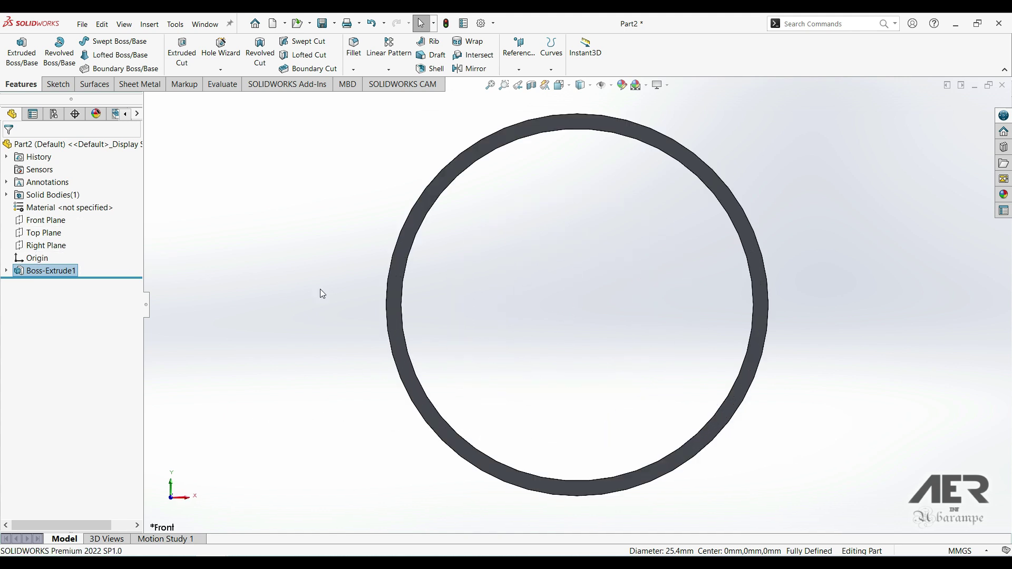
scroll(535, 352, up, 3)
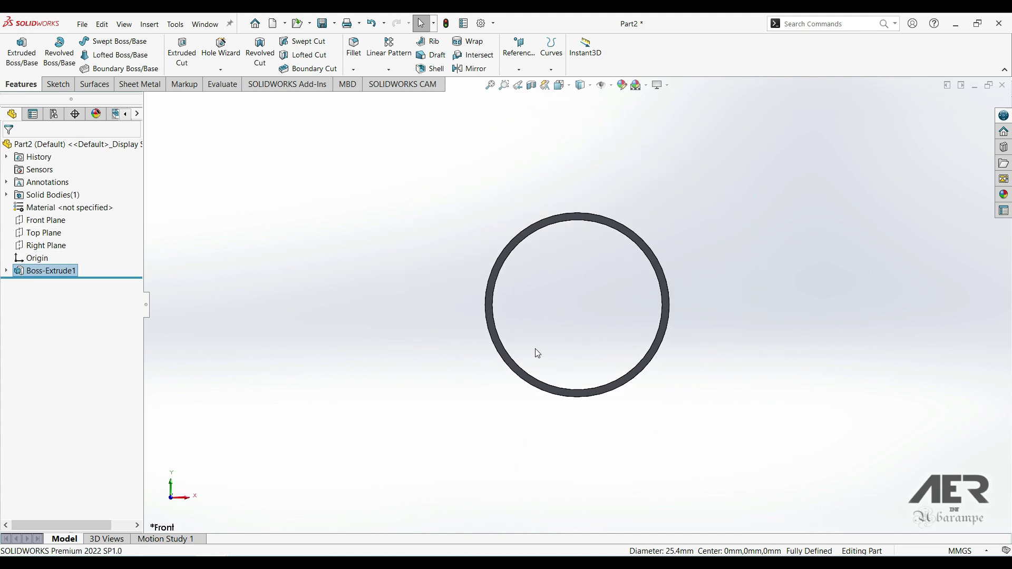
Sketch a Ø25.40 mm circle at the origin on the Right Plane
click(47, 246)
click(51, 233)
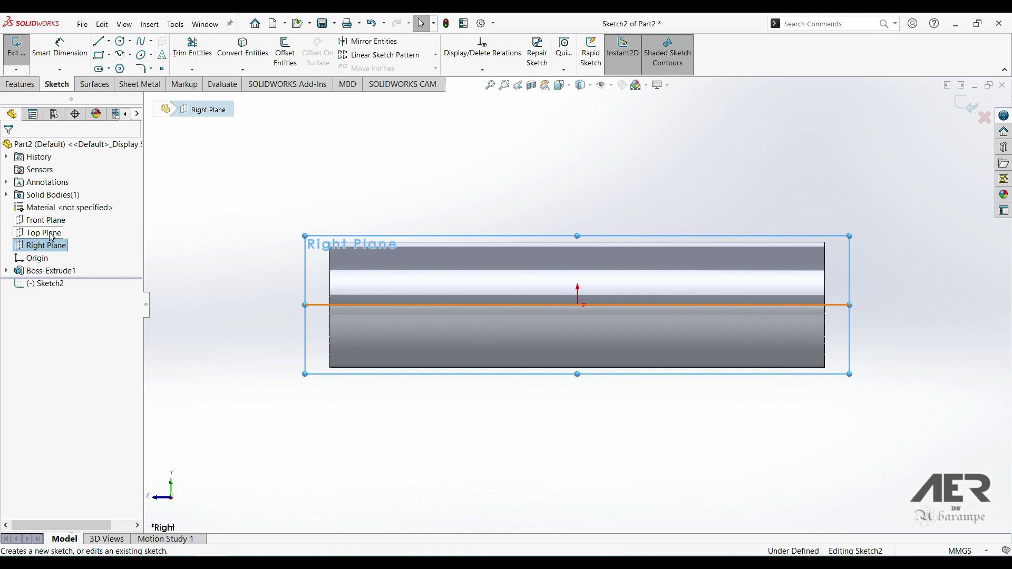
click(120, 42)
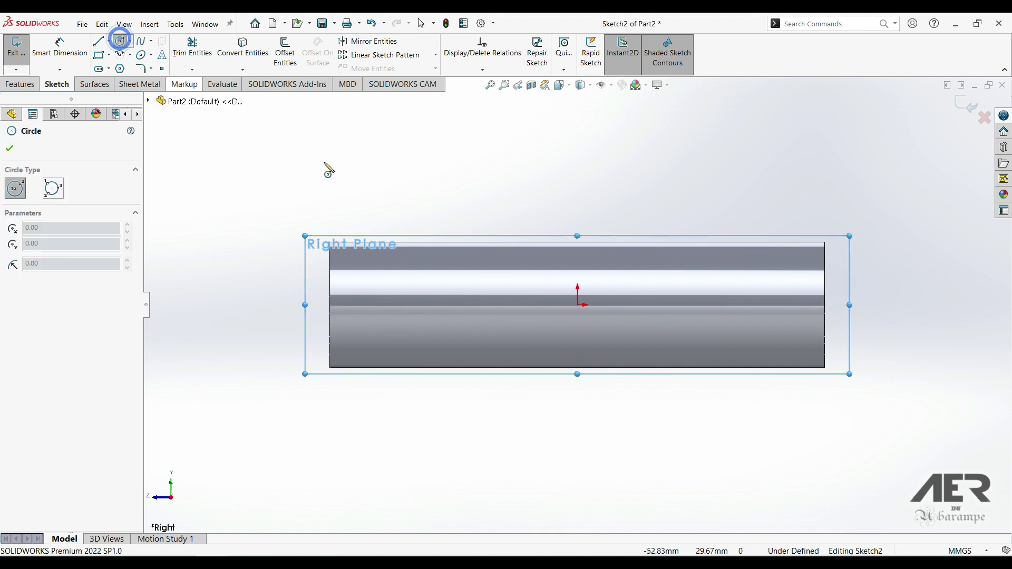
click(578, 305)
click(580, 243)
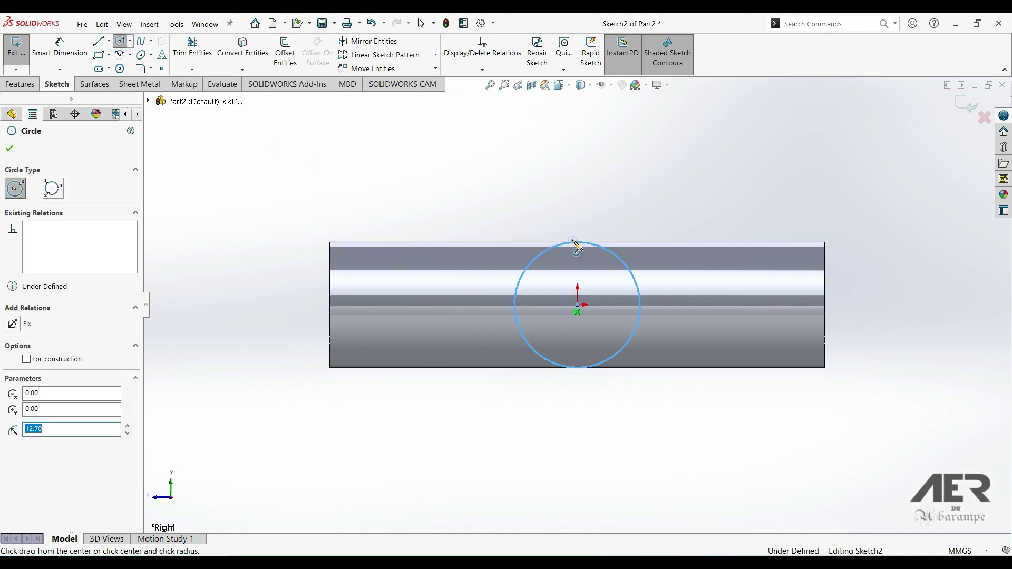
right_drag(540, 205, 553, 189)
click(559, 245)
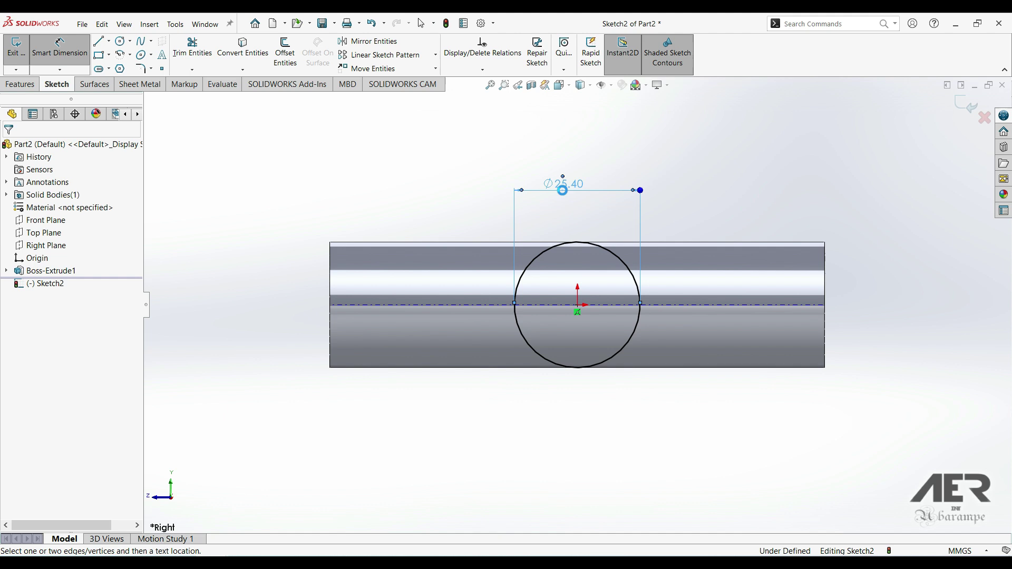
click(561, 189)
click(520, 174)
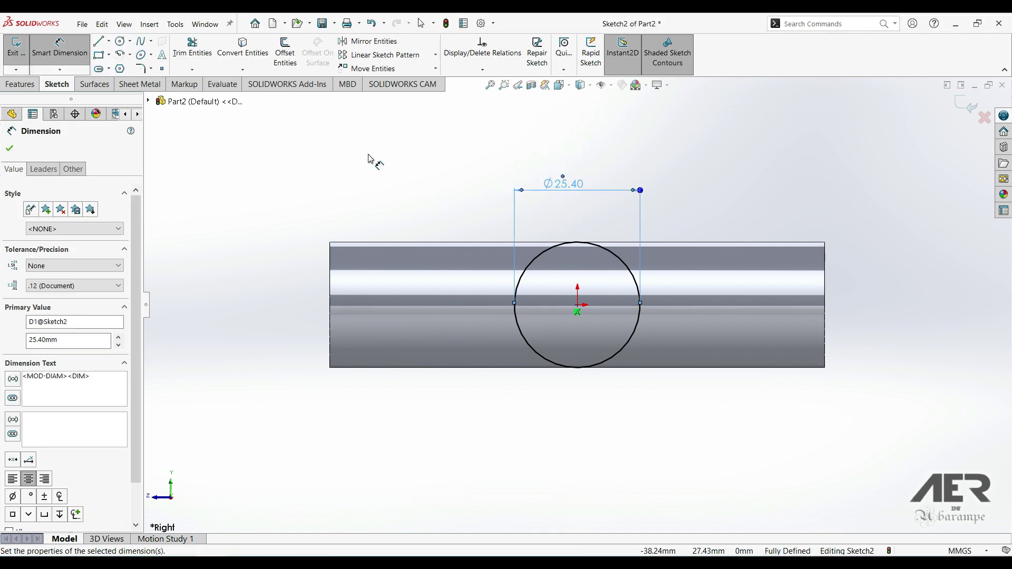
Offset the circle 1 mm inward to form the ring, then begin extruding it
click(285, 53)
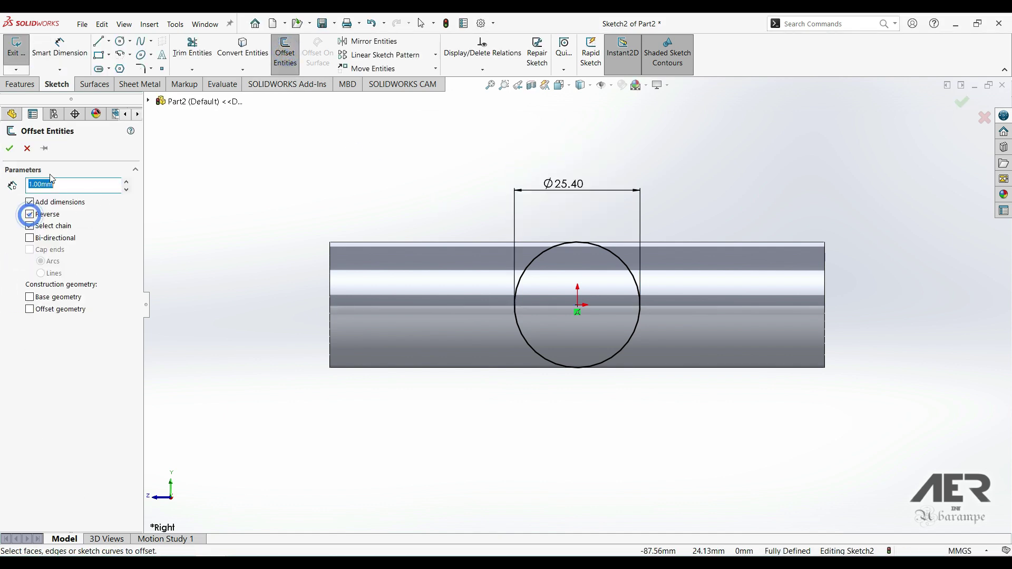
click(527, 273)
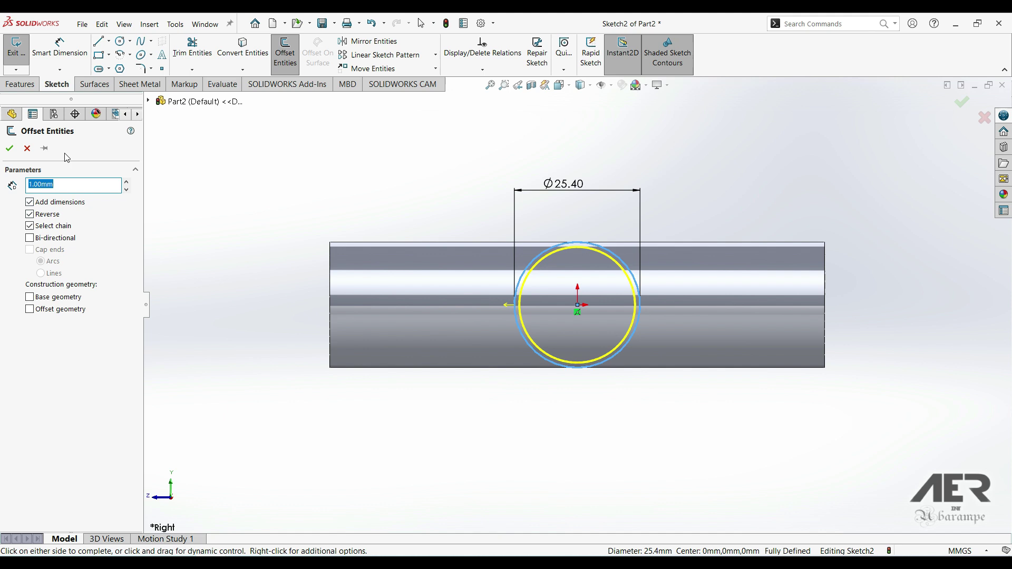
click(10, 148)
middle_drag(171, 280, 503, 348)
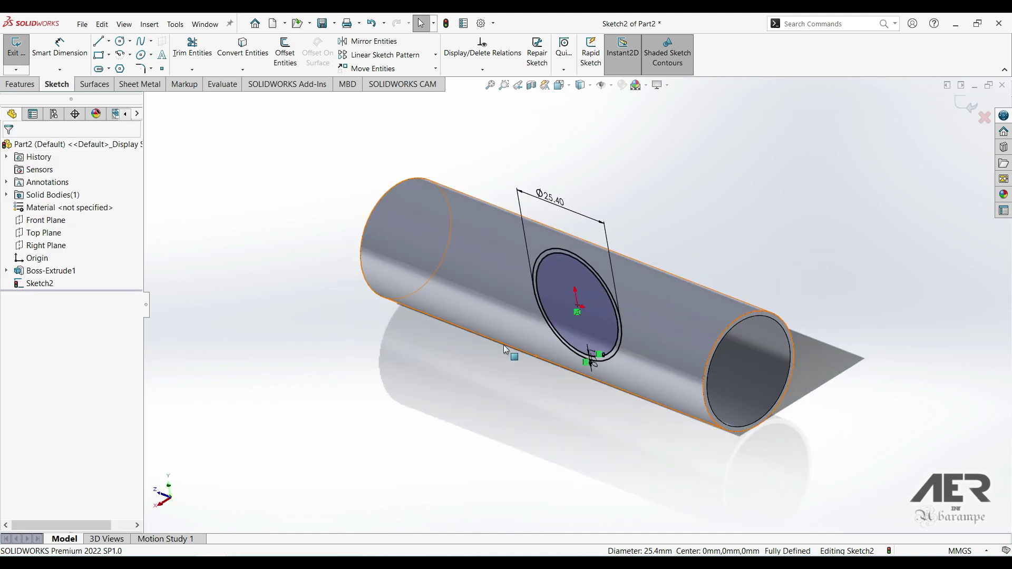
click(20, 85)
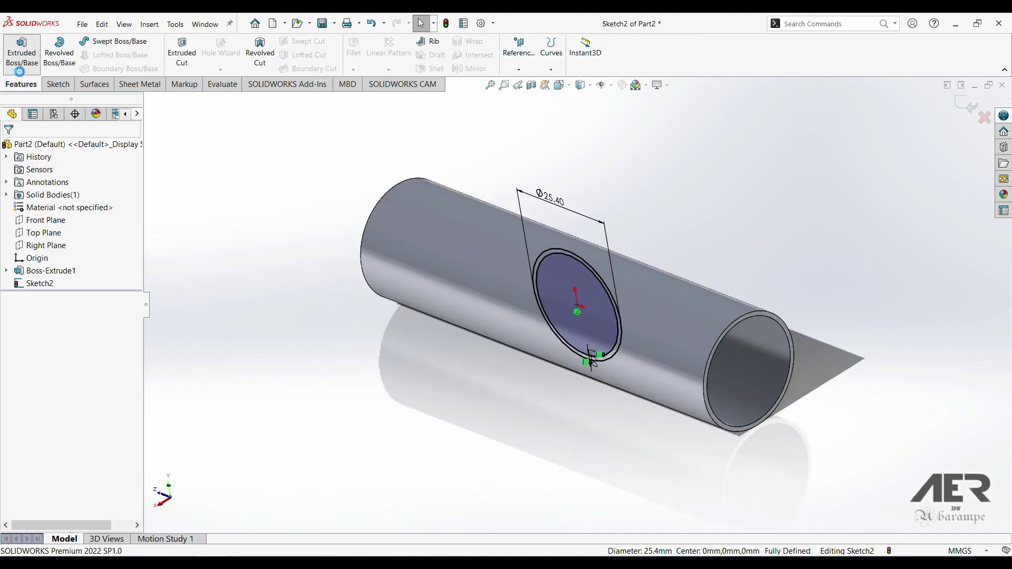
click(21, 53)
Extrude the ring from a 100 mm offset Up To Next, reversed, without merging
click(26, 185)
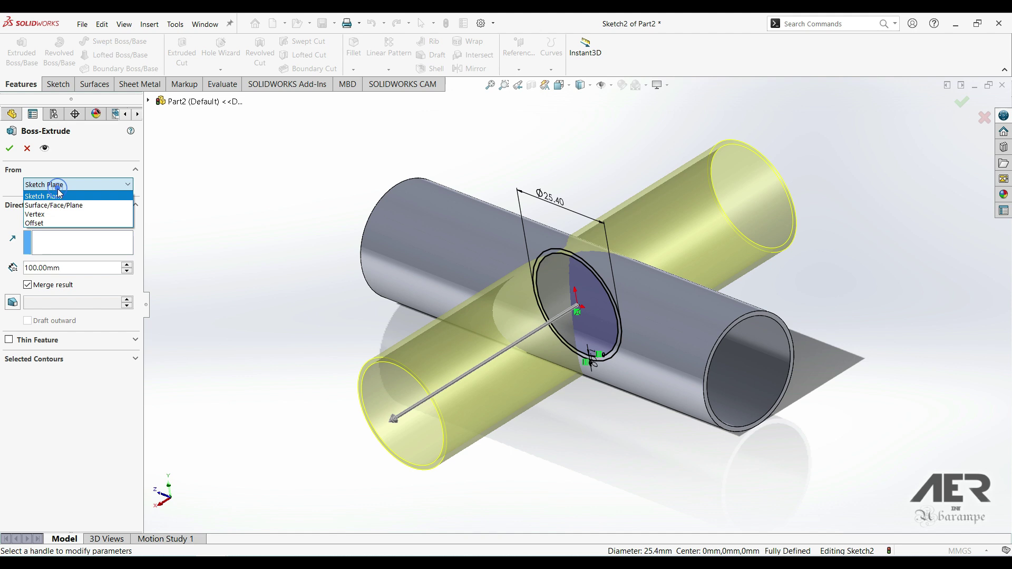
click(47, 221)
text(50)
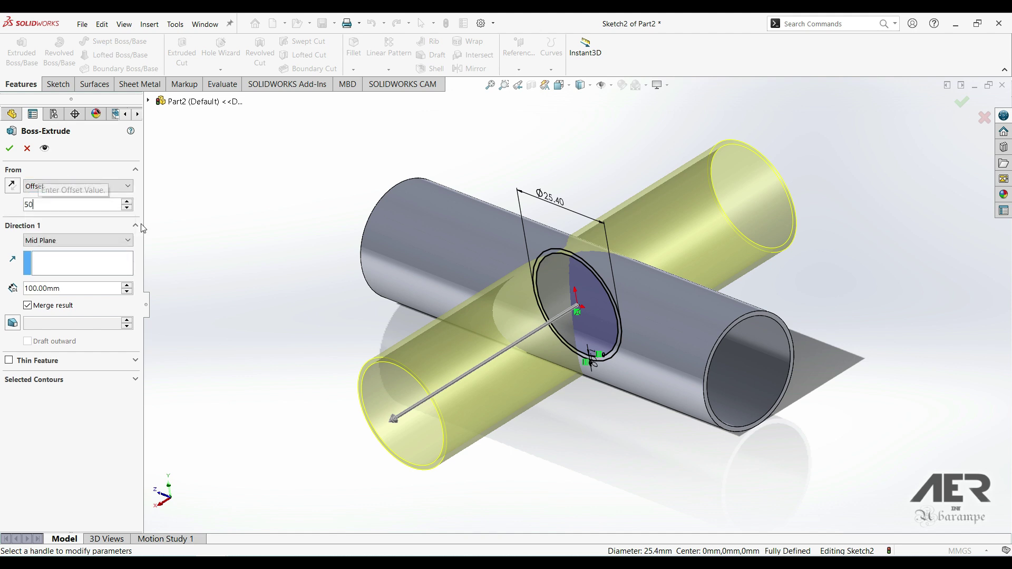
key(Return)
text(100)
key(Return)
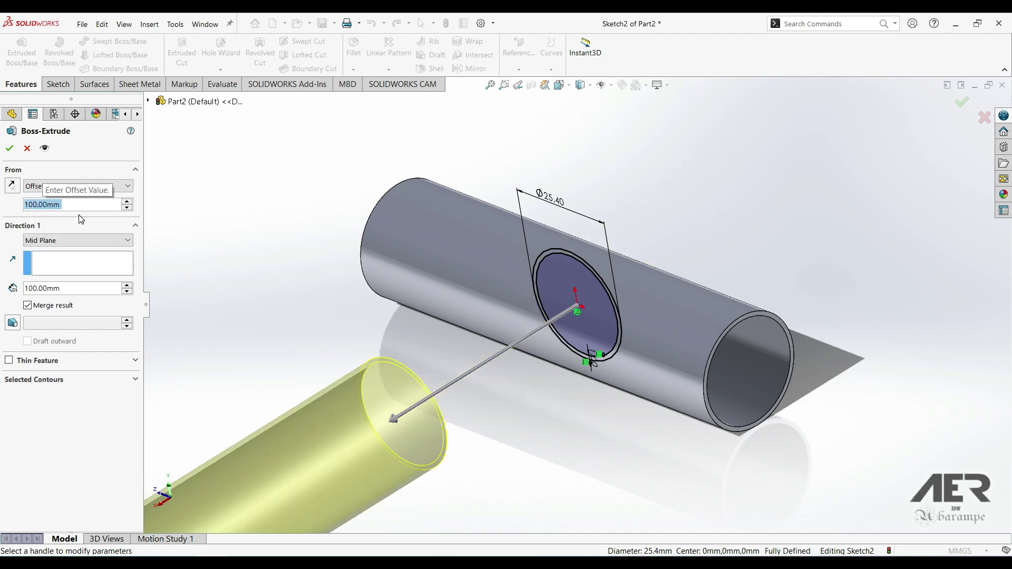
click(45, 242)
click(45, 275)
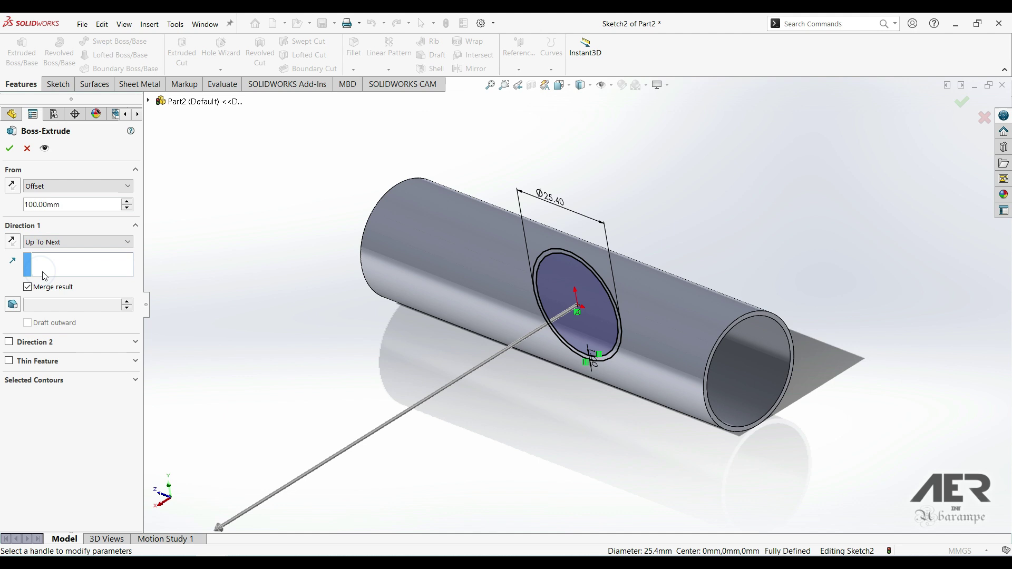
click(17, 242)
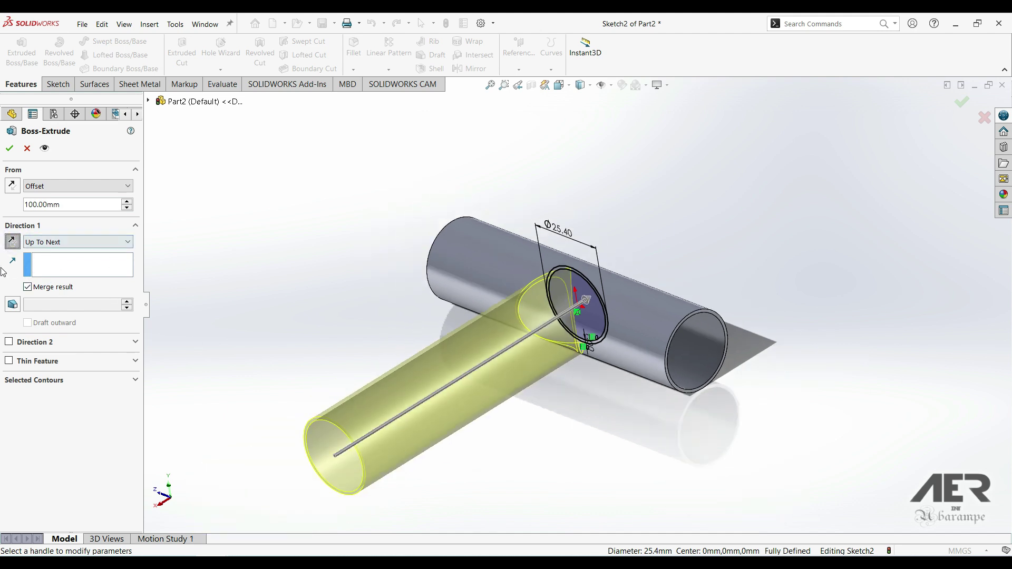
click(59, 262)
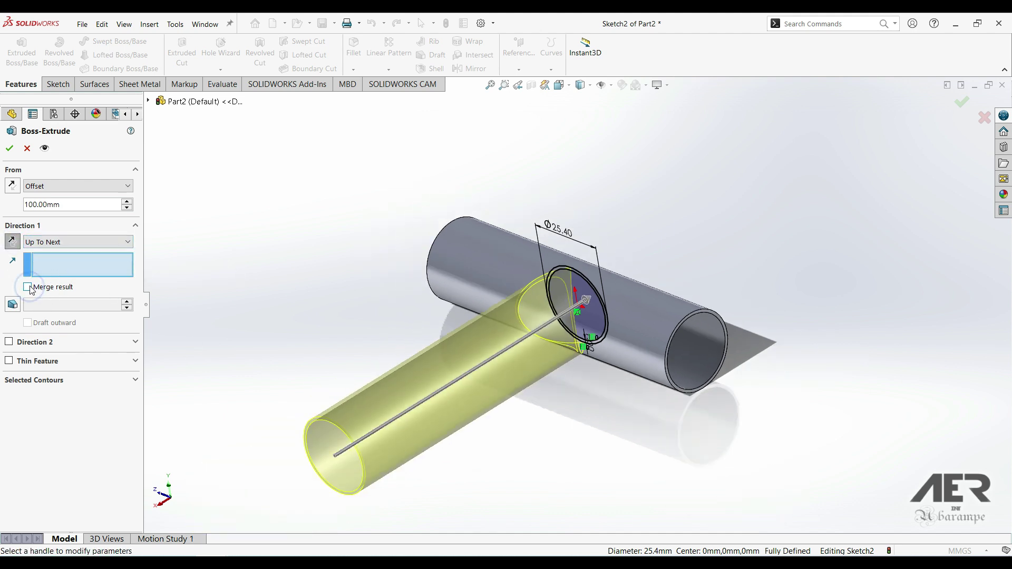
click(9, 148)
middle_drag(366, 366, 576, 376)
Hide the crossing tube and orbit and zoom to inspect the coped tube end
key(Tab)
scroll(577, 375, down, 2)
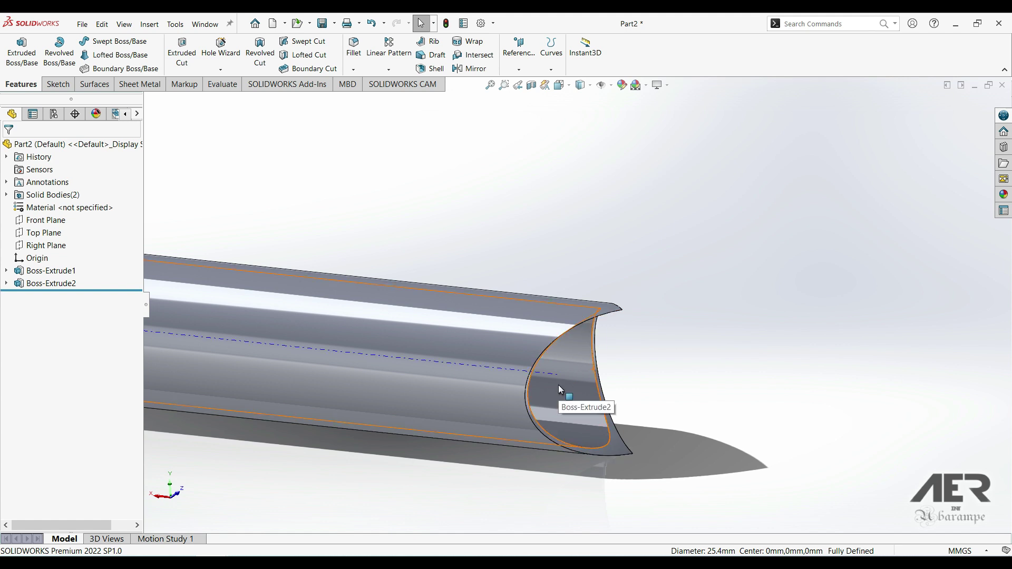
mouse_move(574, 350)
middle_down()
mouse_move(548, 369)
mouse_move(525, 457)
mouse_move(501, 439)
mouse_move(515, 383)
mouse_move(542, 345)
mouse_move(479, 402)
mouse_move(504, 409)
mouse_move(585, 361)
mouse_move(551, 362)
middle_up()
key(ctrl+z)
scroll(515, 410, down, 3)
scroll(551, 363, down, 3)
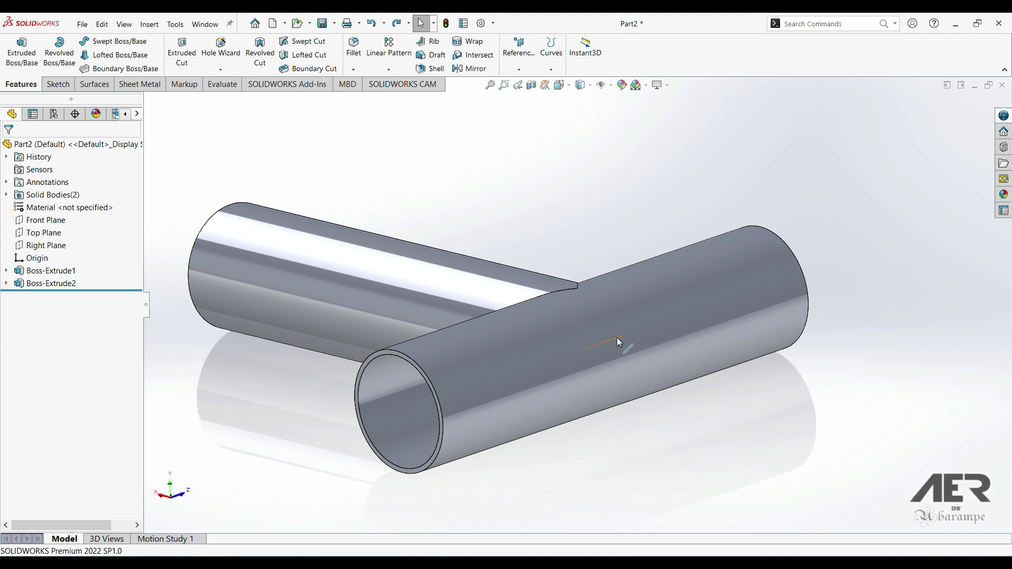
scroll(564, 322, up, 5)
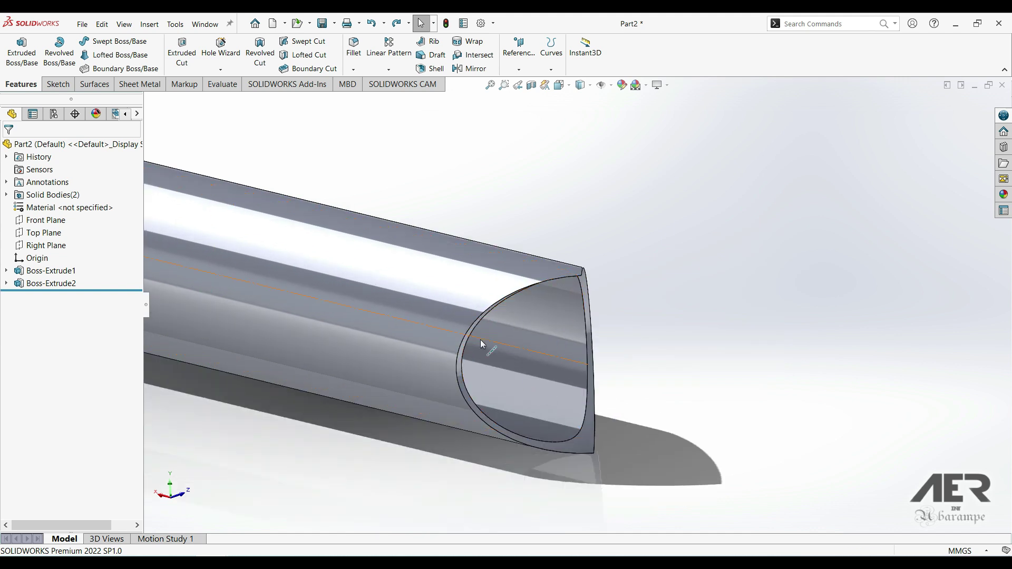
scroll(438, 313, down, 4)
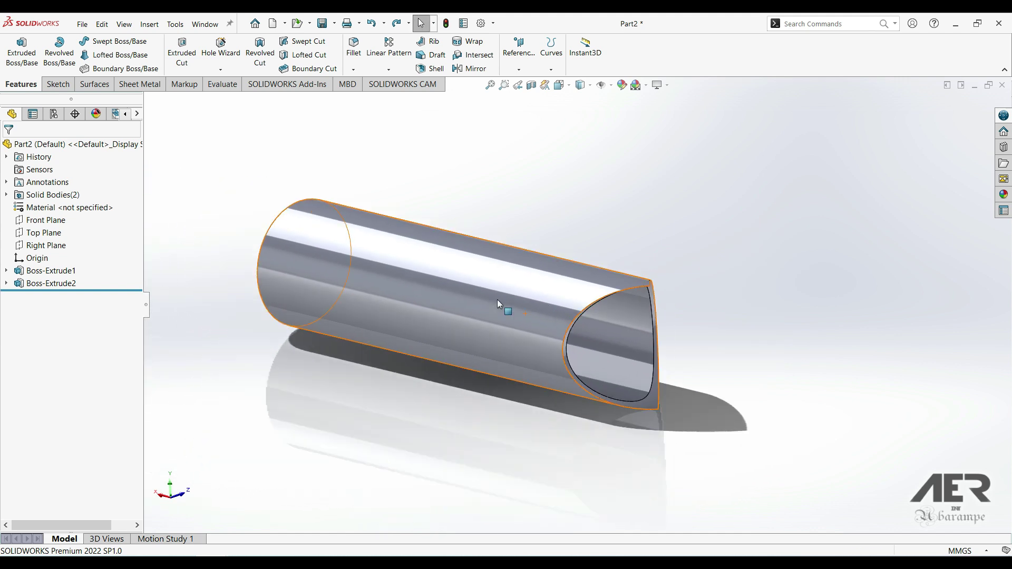
middle_drag(462, 285, 621, 312)
middle_drag(472, 286, 663, 376)
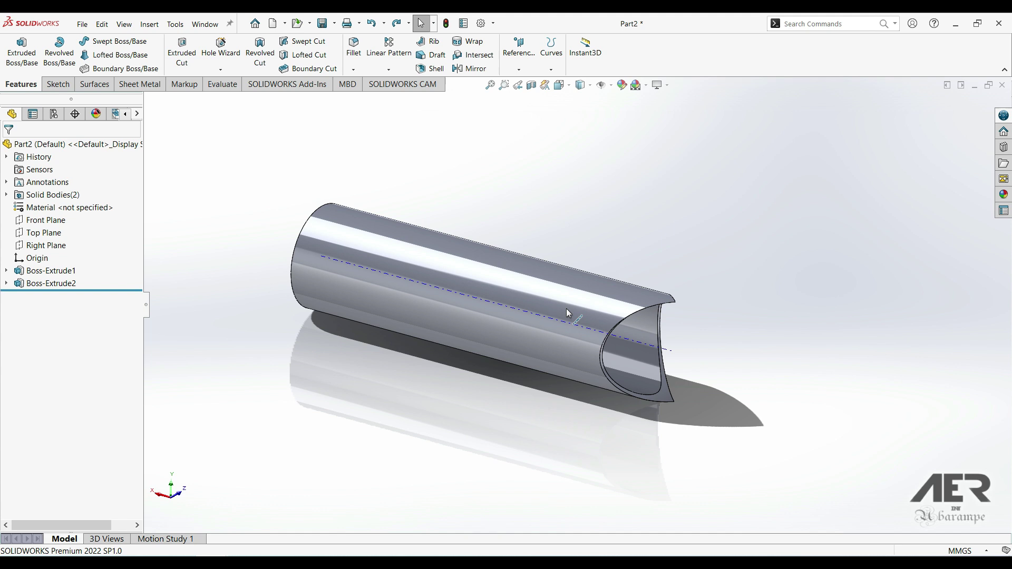
scroll(566, 309, up, 2)
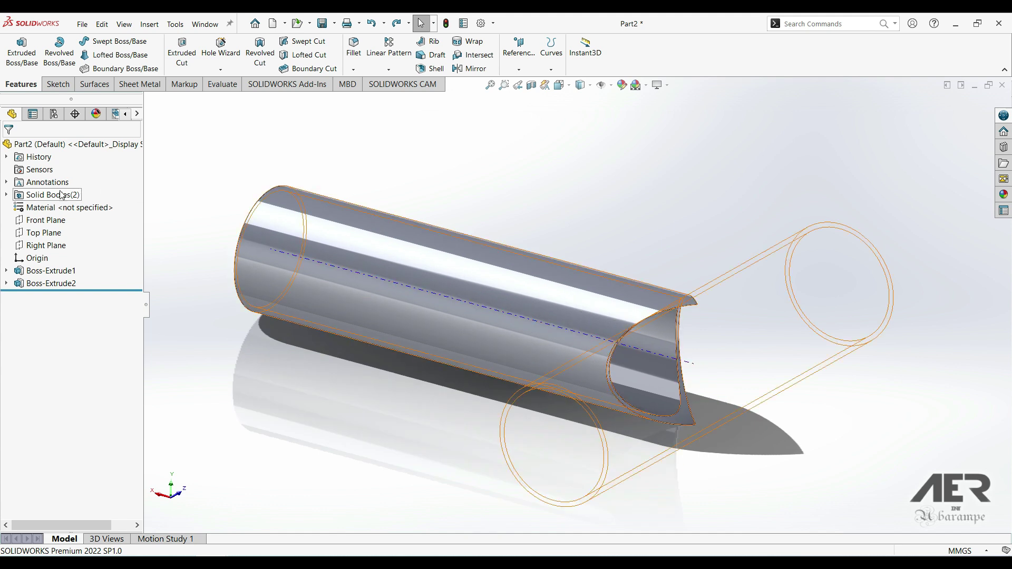
Show the hidden Boss-Extrude1 body from the Solid Bodies folder
click(7, 195)
click(43, 207)
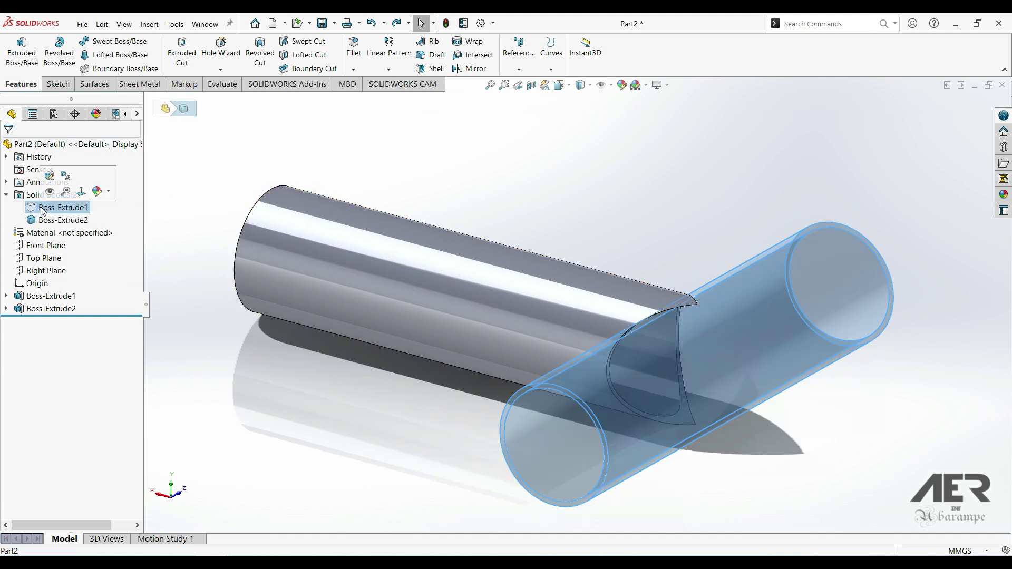
click(137, 113)
click(150, 209)
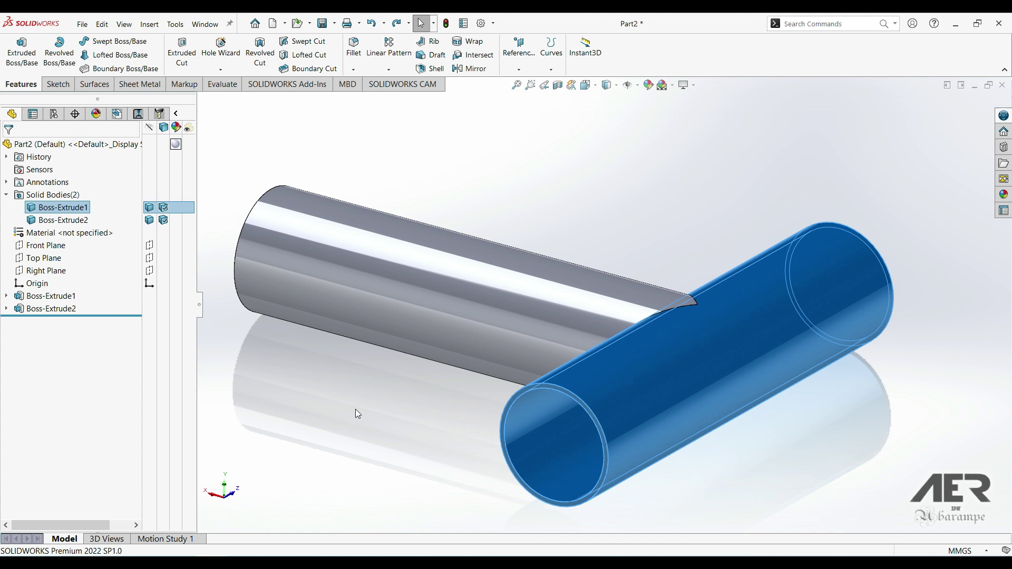
click(378, 431)
In Back view, draw a 3 Point Arc from the origin on the Front Plane
key(ctrl+2)
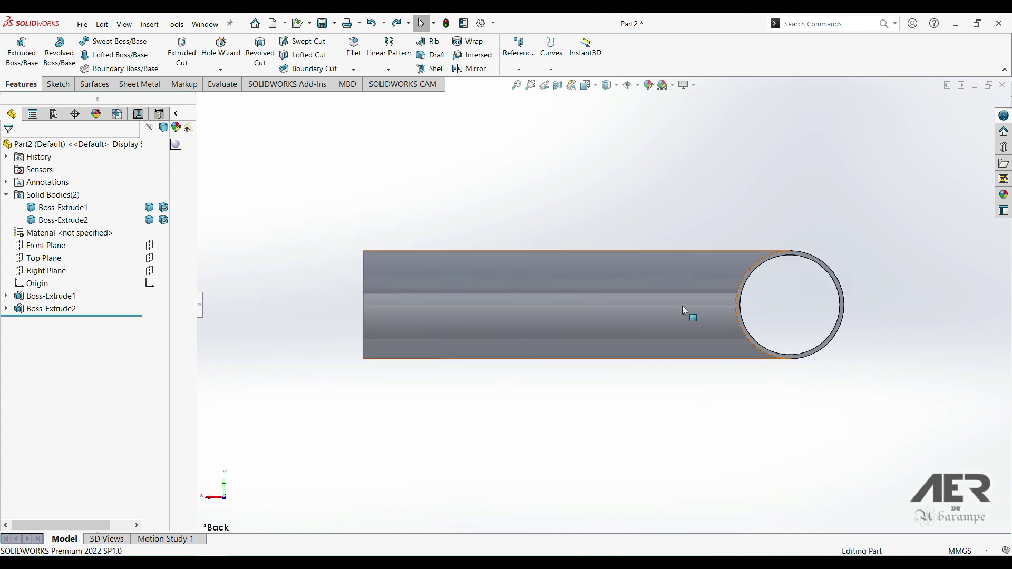
click(42, 246)
click(58, 227)
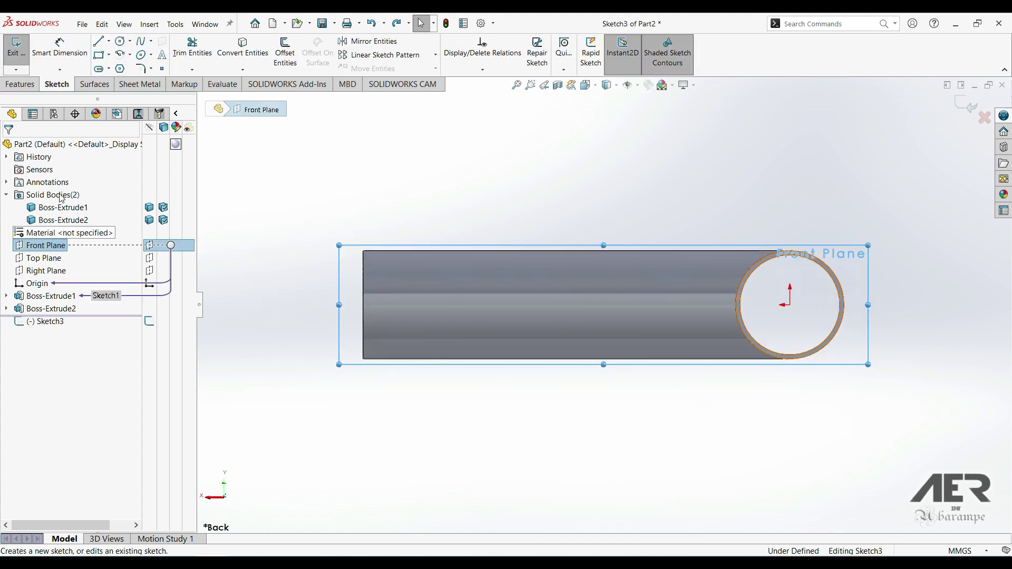
click(120, 54)
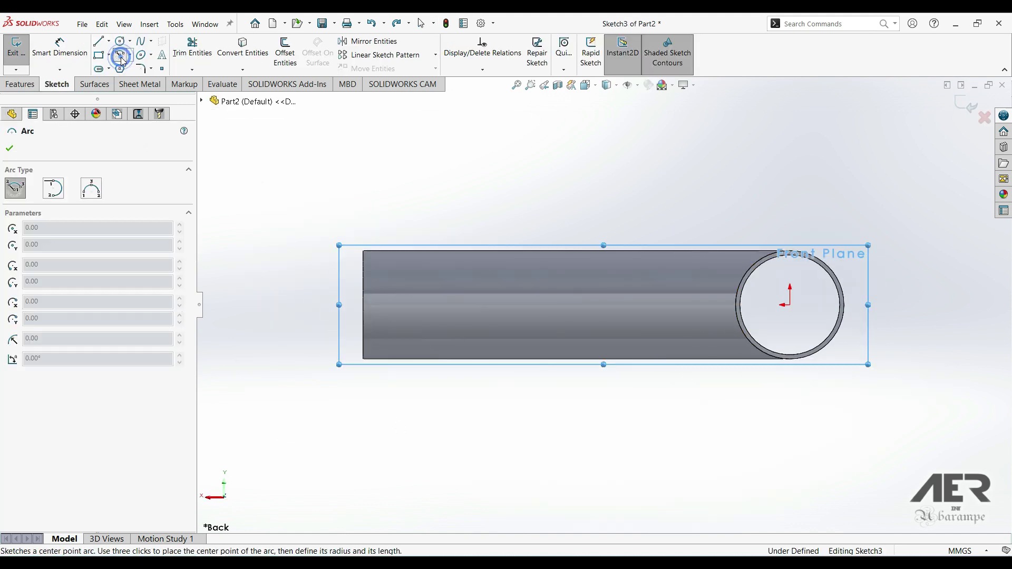
click(92, 188)
click(789, 304)
click(653, 220)
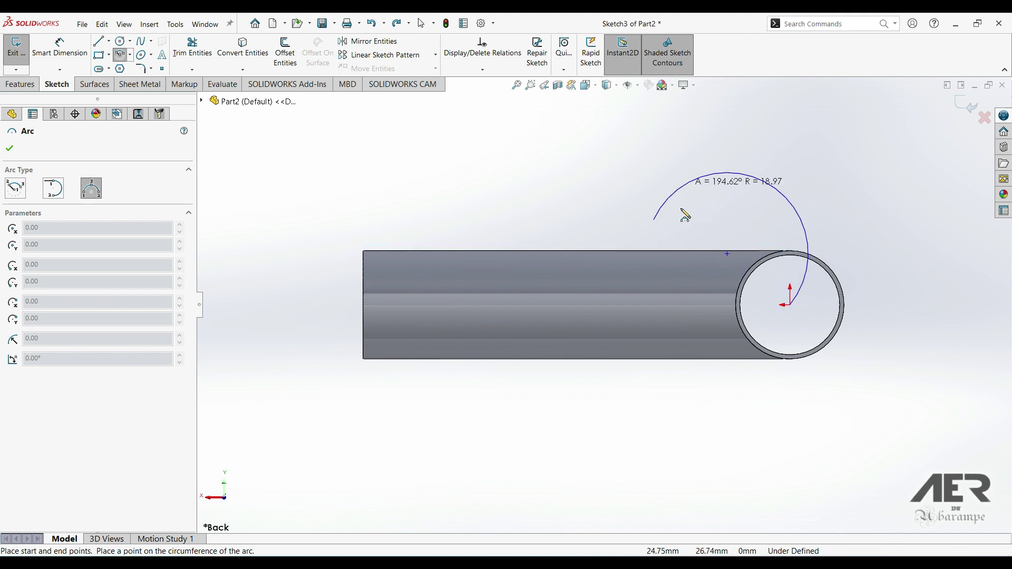
click(701, 269)
key(Escape)
Dimension the arc radius 100 and its far end 15 mm vertically from the origin
key(d)
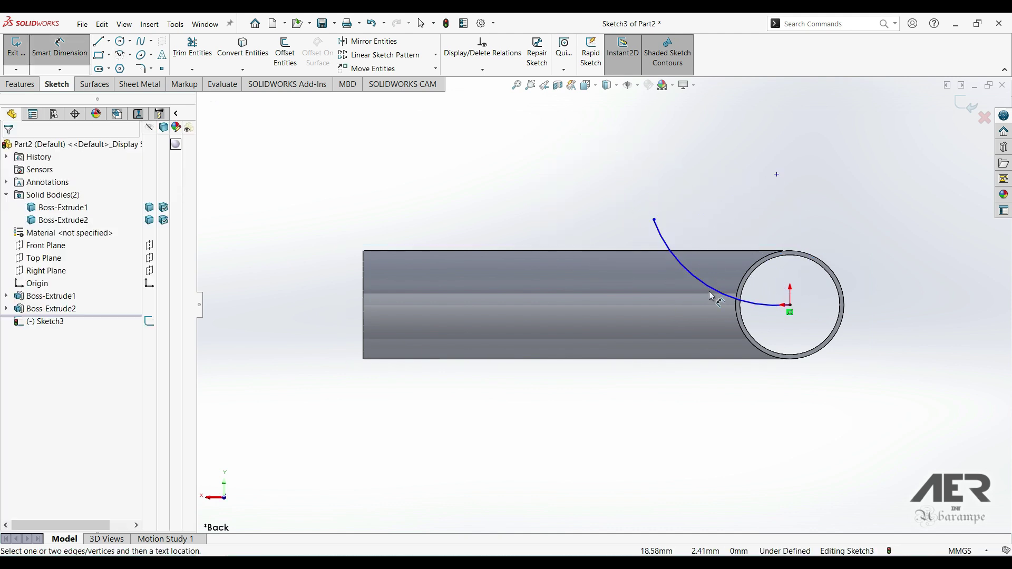
click(711, 296)
click(595, 416)
key(Return)
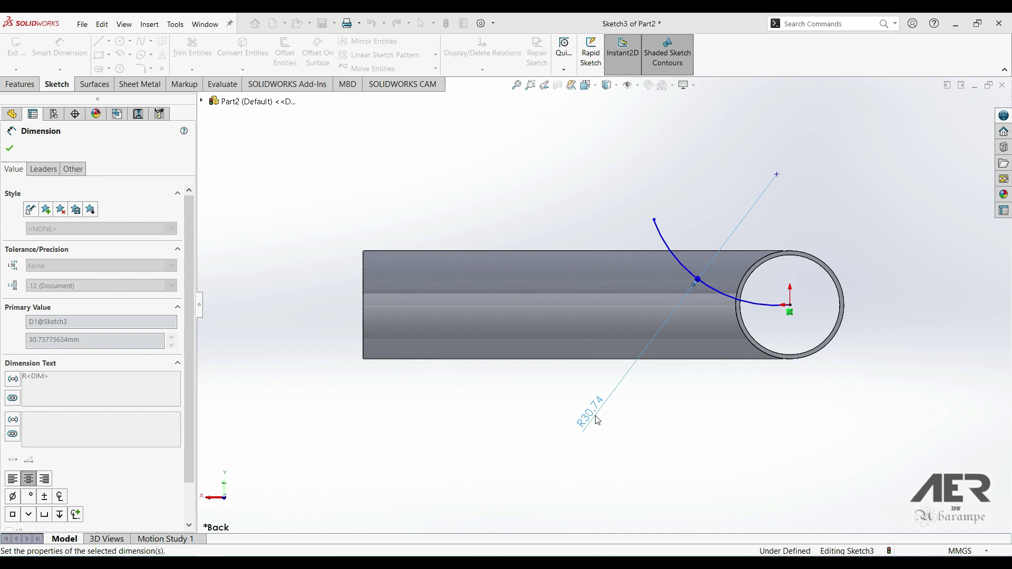
scroll(597, 420, up, 3)
click(479, 171)
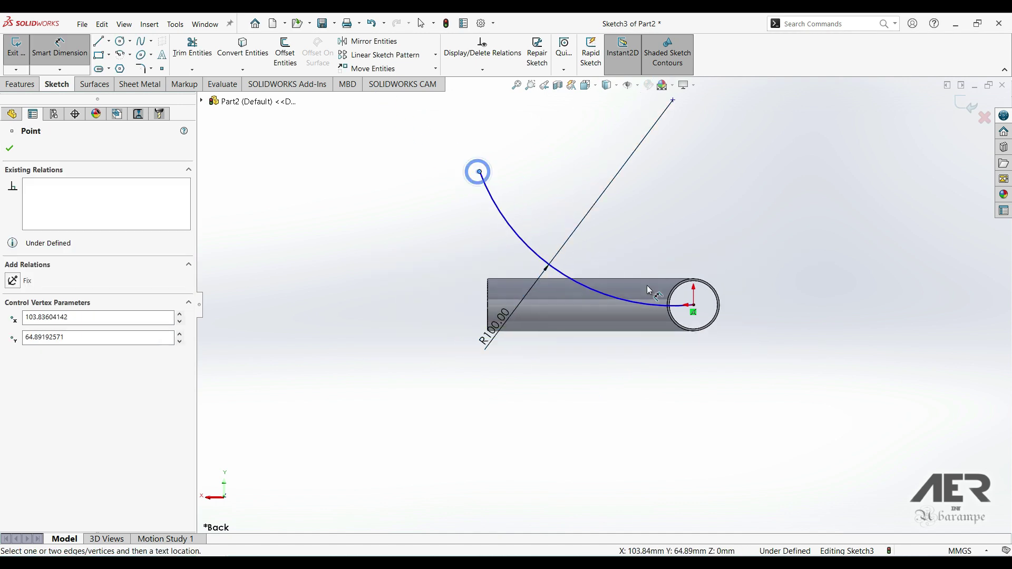
click(694, 305)
click(809, 232)
text(15)
key(Return)
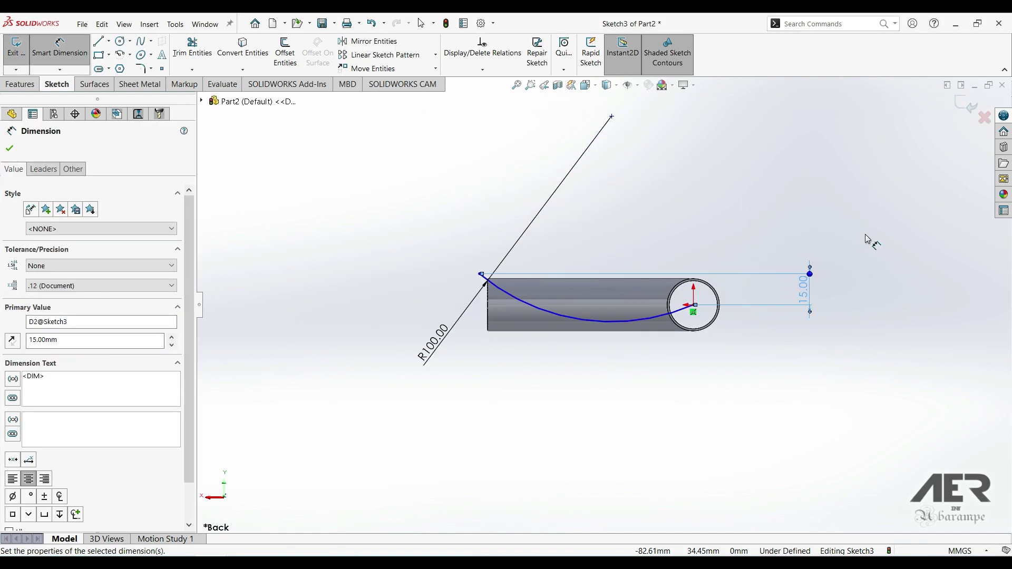
Add the 50 mm horizontal distance from the origin and exit the sketch
click(479, 274)
click(693, 305)
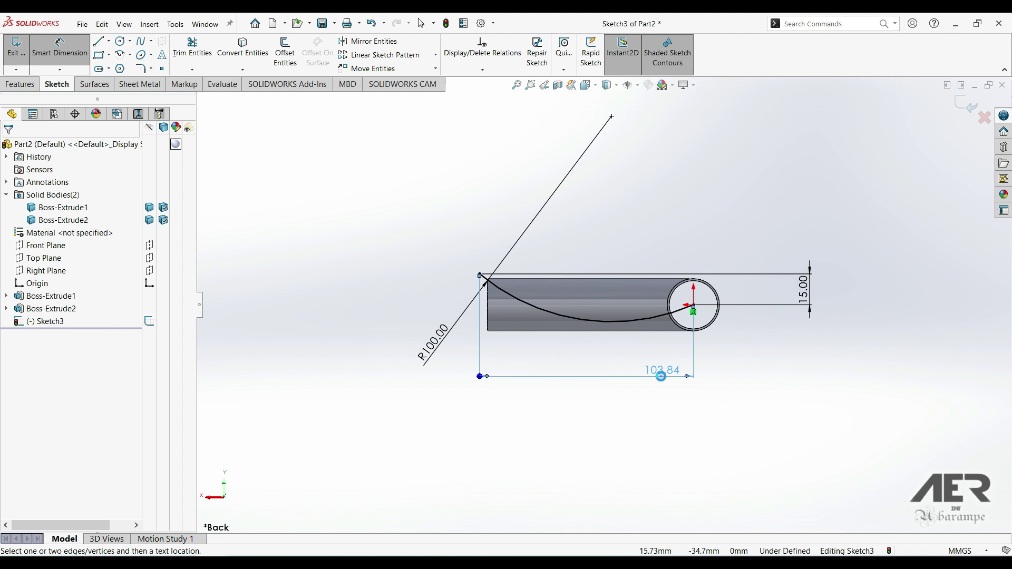
click(661, 375)
text(50)
key(Return)
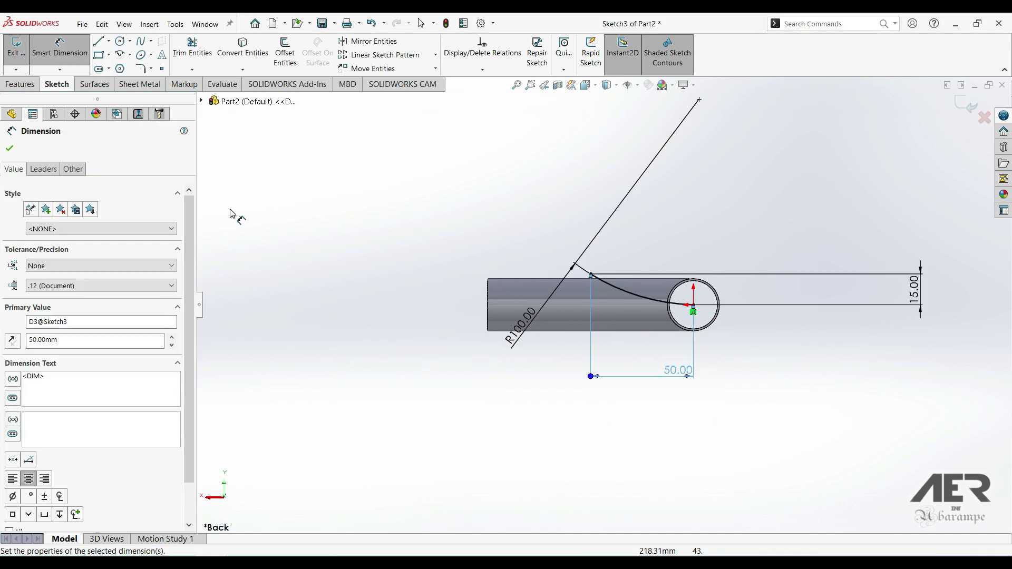
click(9, 151)
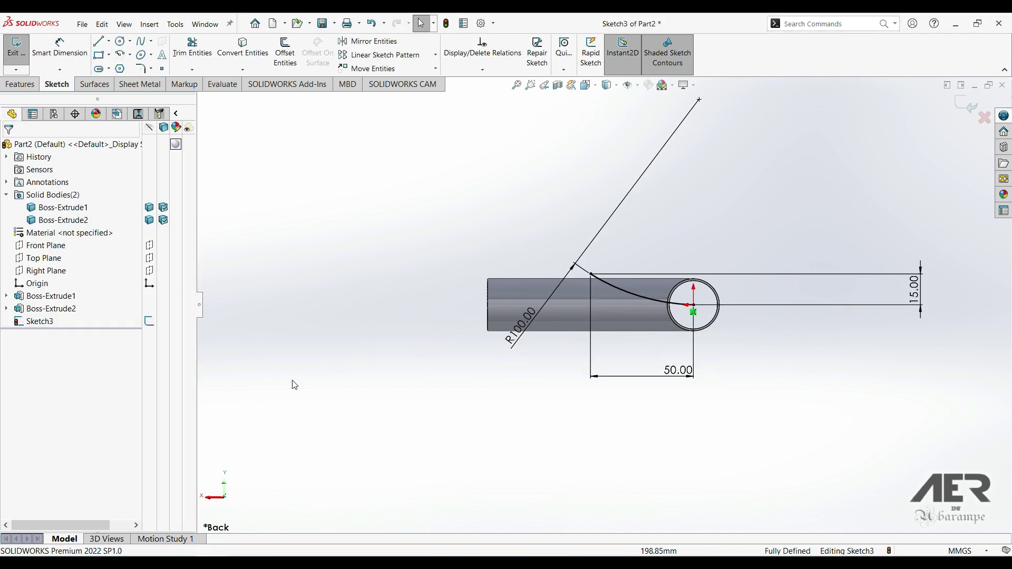
click(968, 105)
Create Plane1 at the arc's endpoint, perpendicular to the arc
key(Tab)
middle_drag(609, 311, 490, 143)
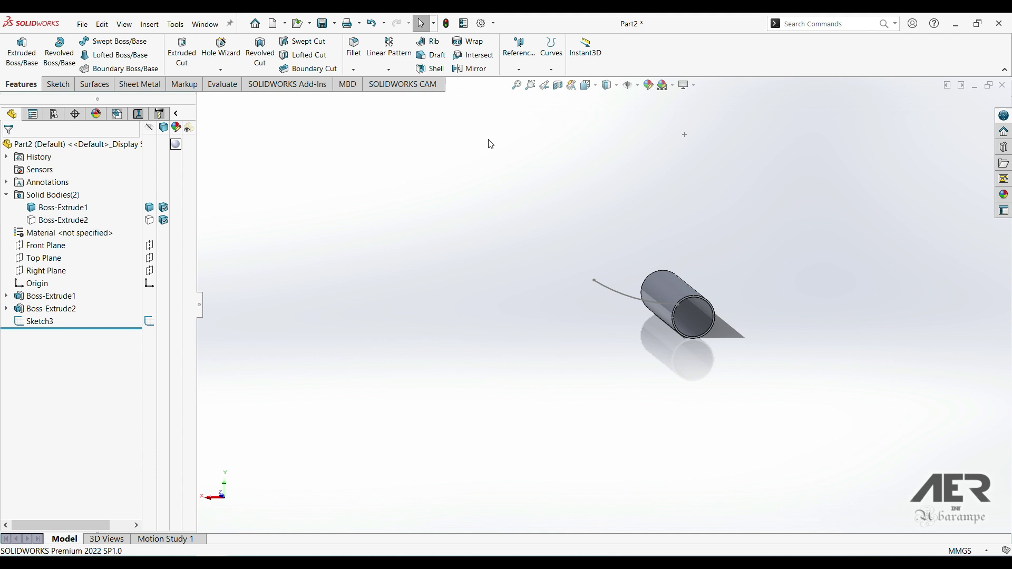
click(519, 69)
click(523, 79)
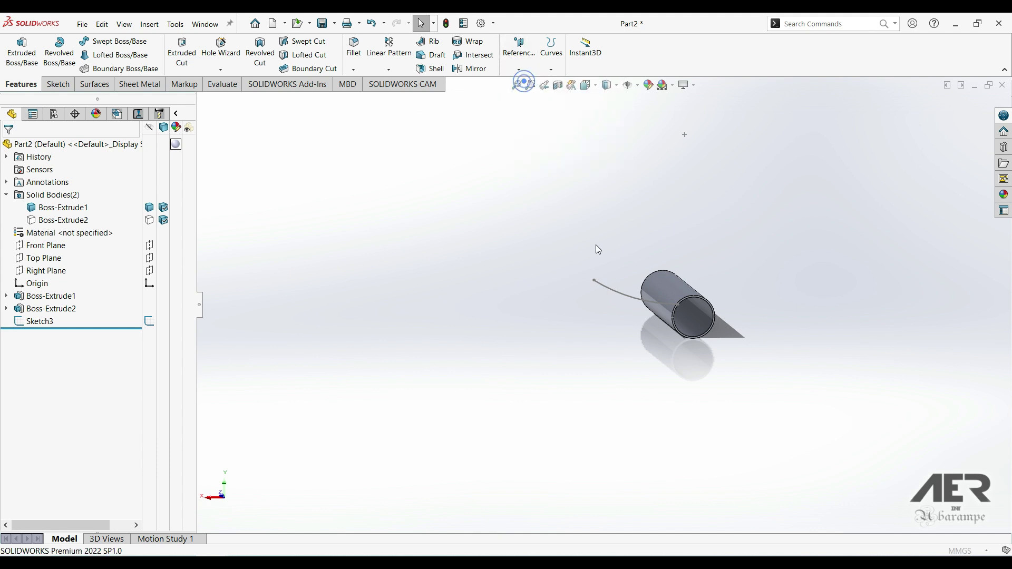
click(593, 279)
click(616, 293)
middle_drag(606, 276, 469, 374)
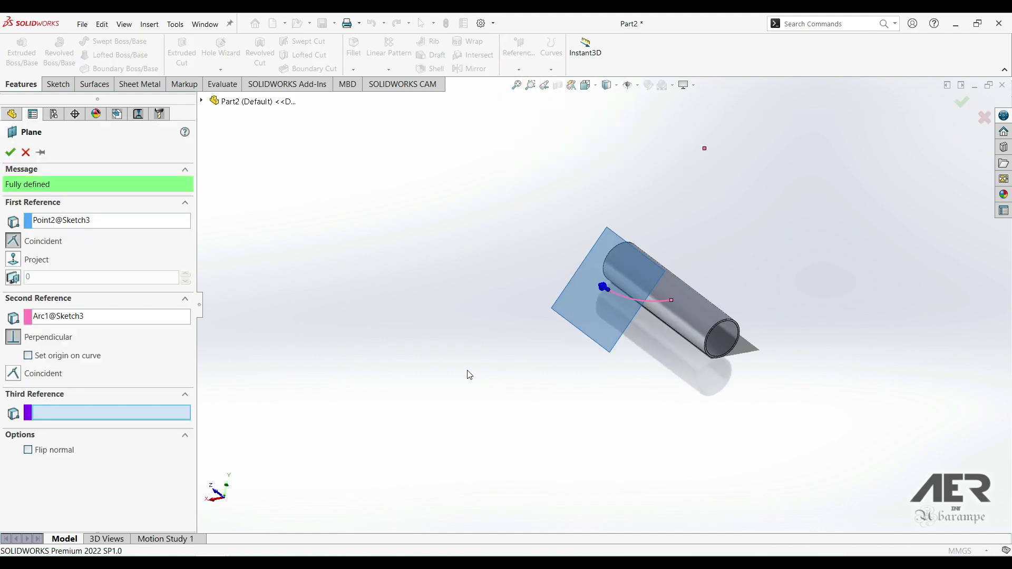
click(10, 152)
Sketch a Ø25.4 mm circle at the origin on Plane1
click(58, 85)
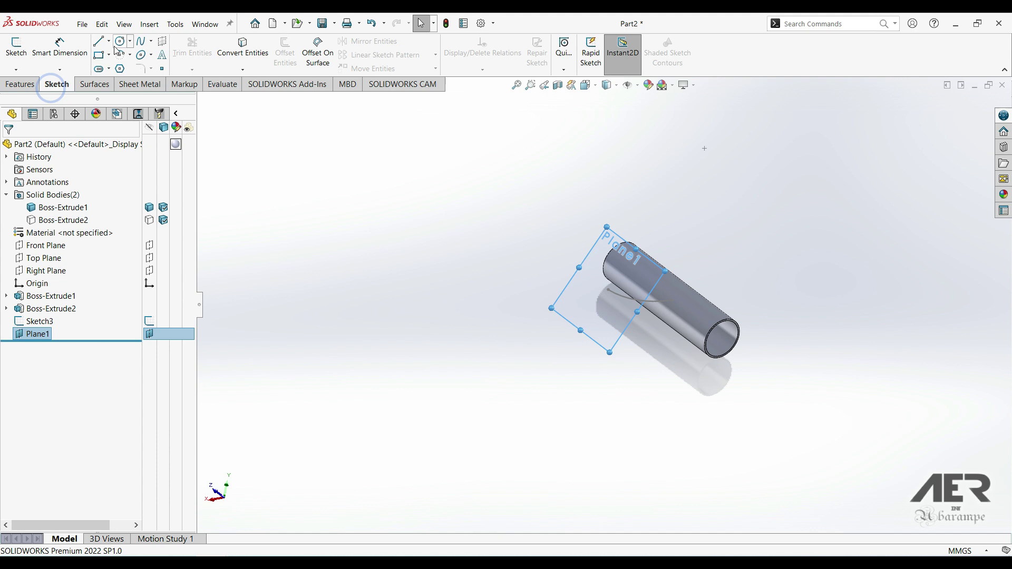
click(120, 41)
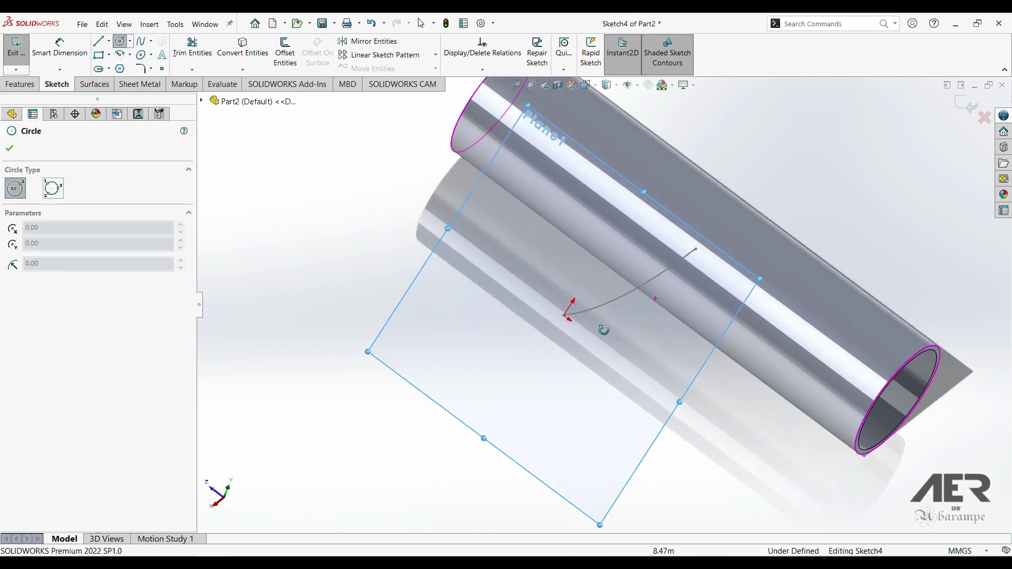
click(449, 319)
click(463, 248)
right_drag(431, 226, 441, 168)
click(447, 238)
click(466, 117)
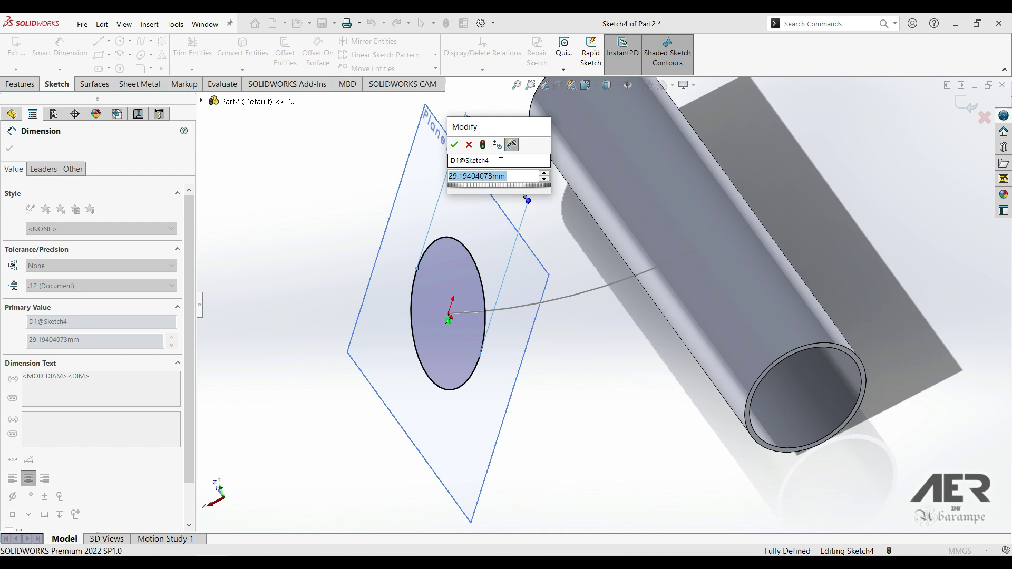
text(25.4)
key(Return)
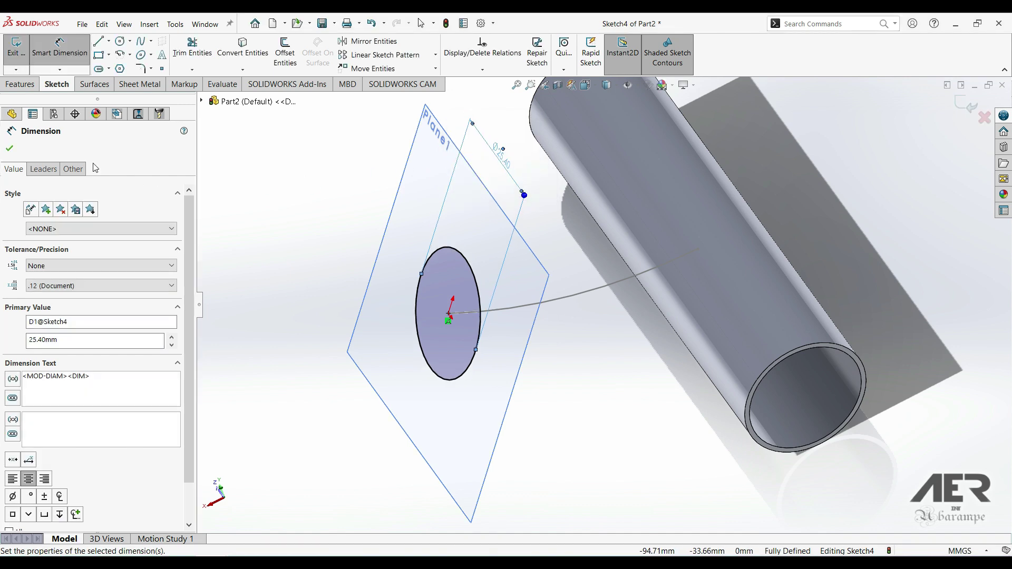
click(10, 148)
key(Escape)
Offset the circle 1 mm inward to form the ring profile
key(ctrl+8)
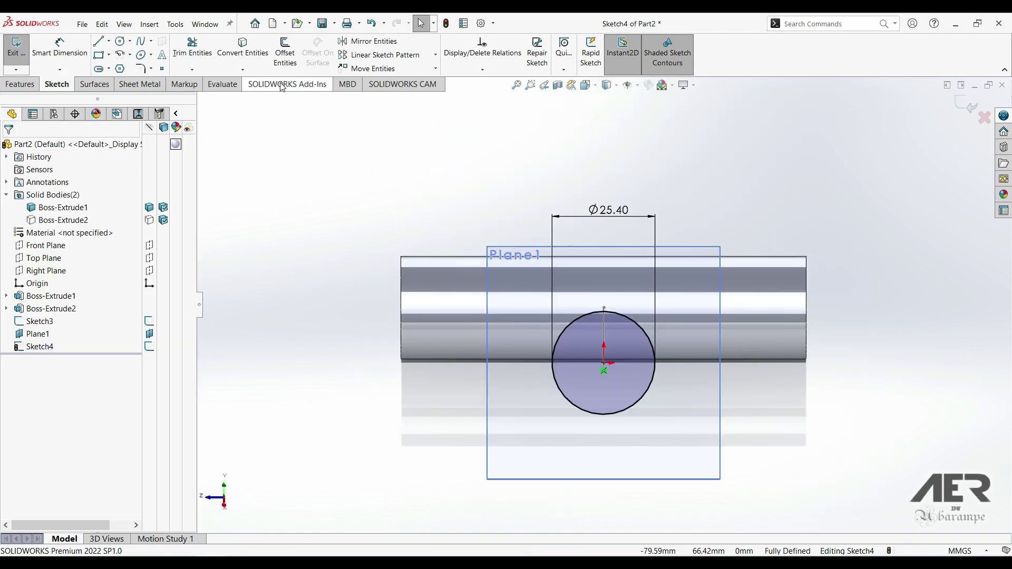
click(285, 53)
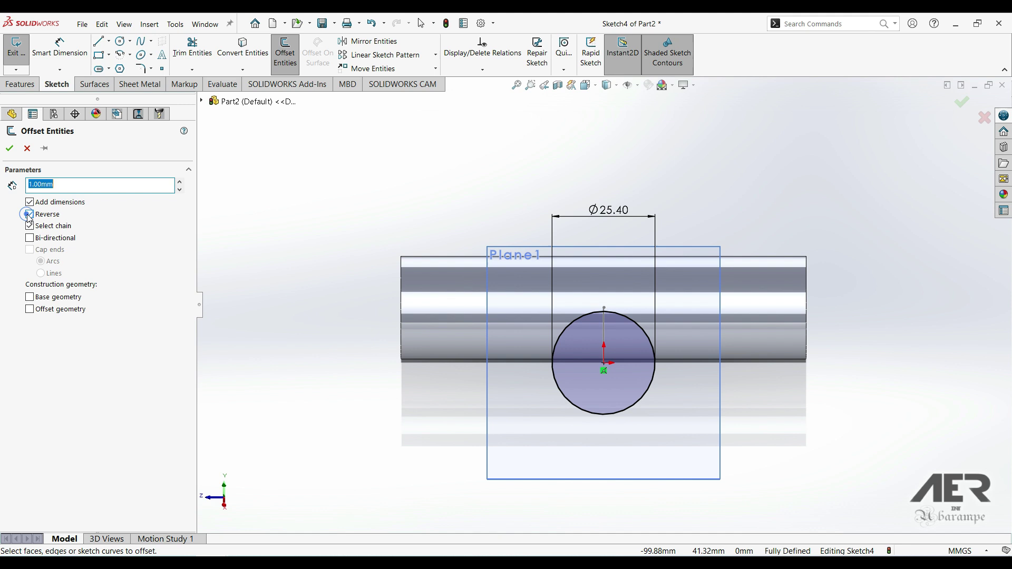
click(569, 330)
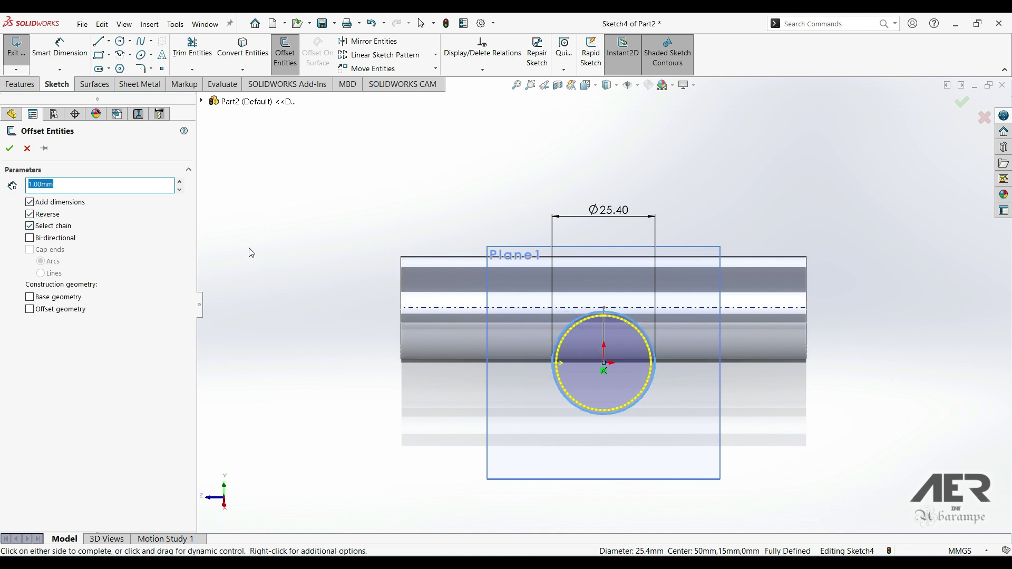
click(9, 148)
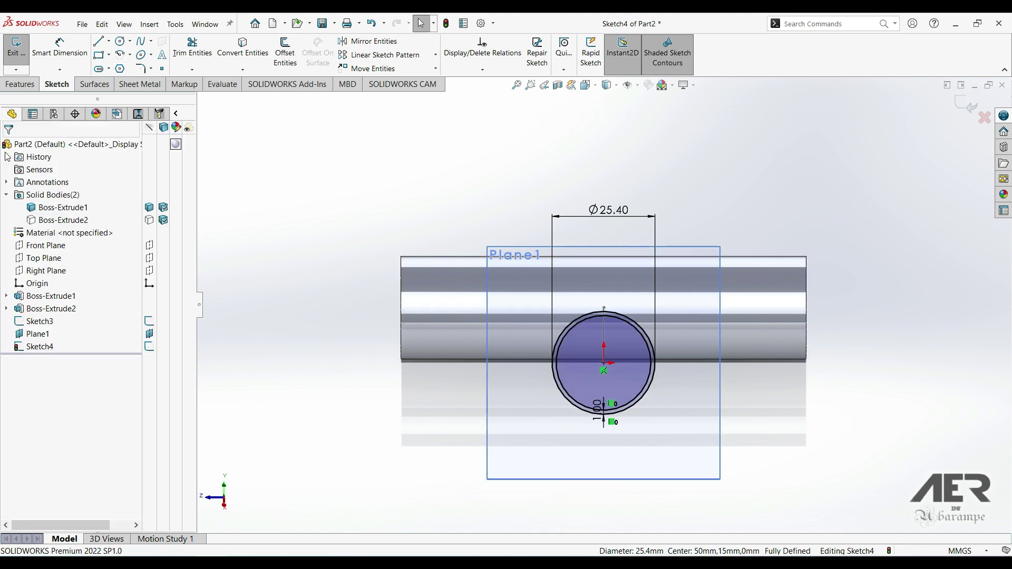
click(21, 84)
mouse_move(500, 448)
middle_down()
mouse_move(357, 402)
mouse_move(428, 380)
middle_up()
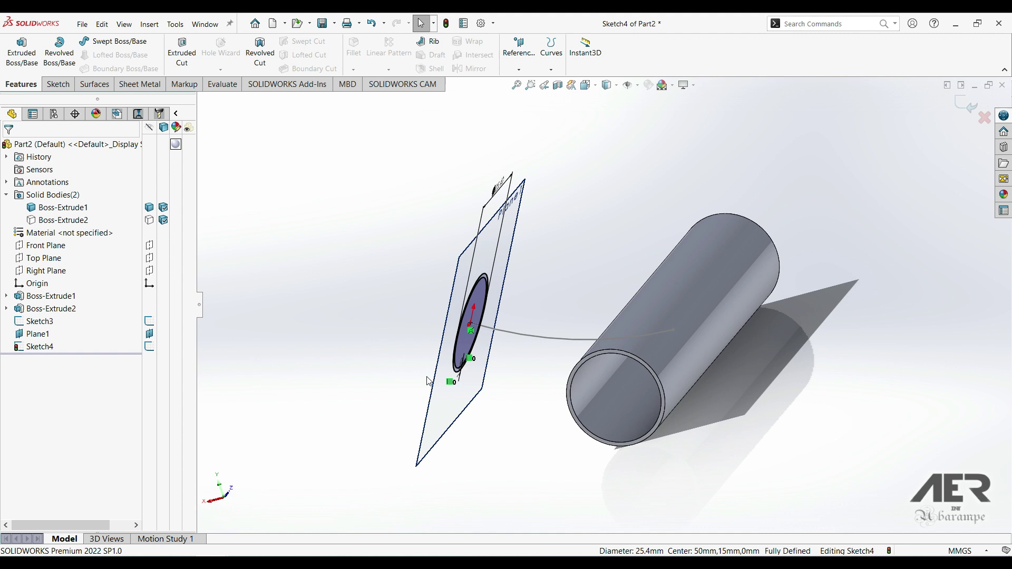
Sweep the Sketch4 ring along the Sketch3 arc as a separate, unmerged body
click(93, 42)
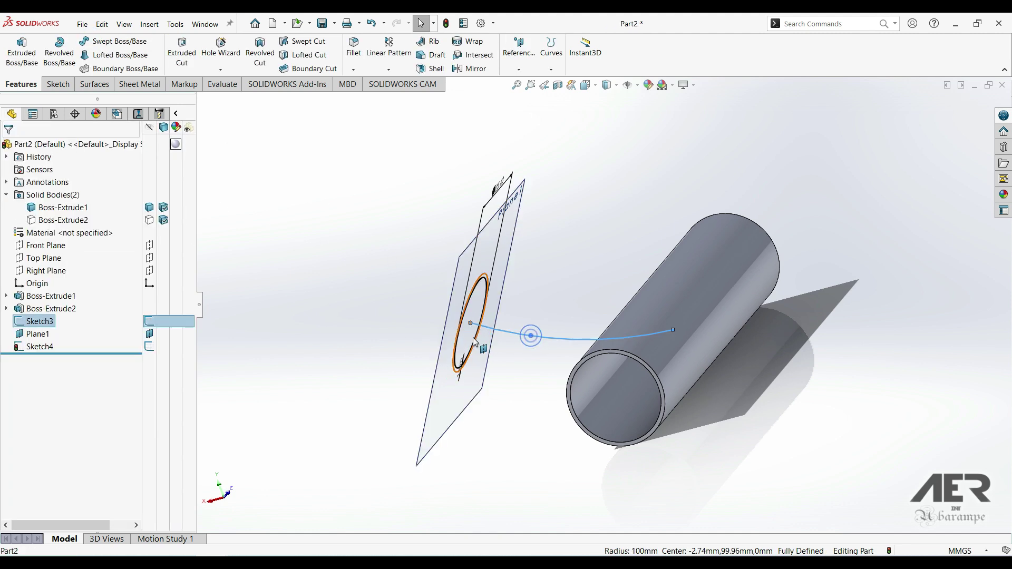
click(101, 42)
middle_drag(489, 314, 490, 334)
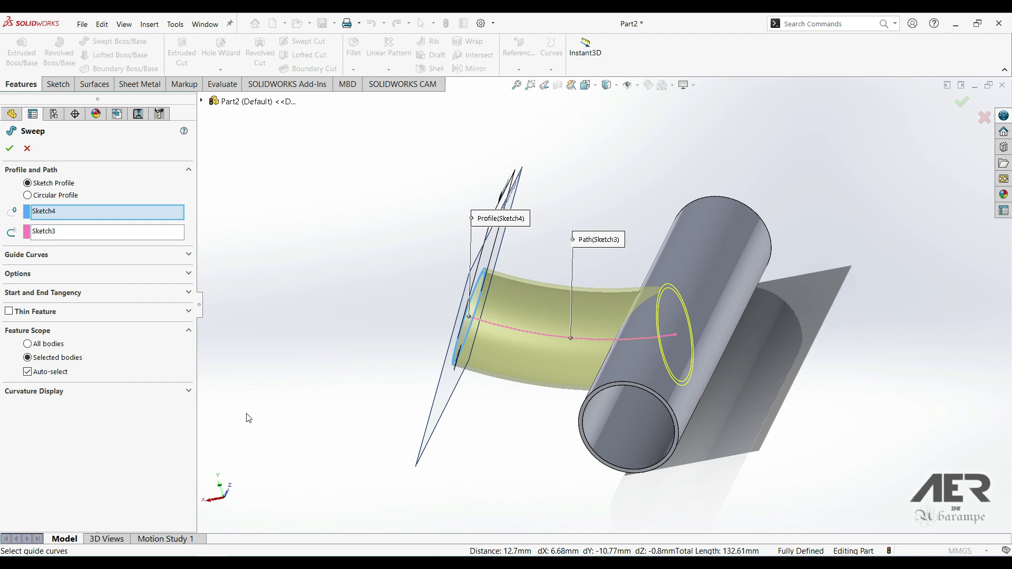
middle_drag(638, 352, 579, 379)
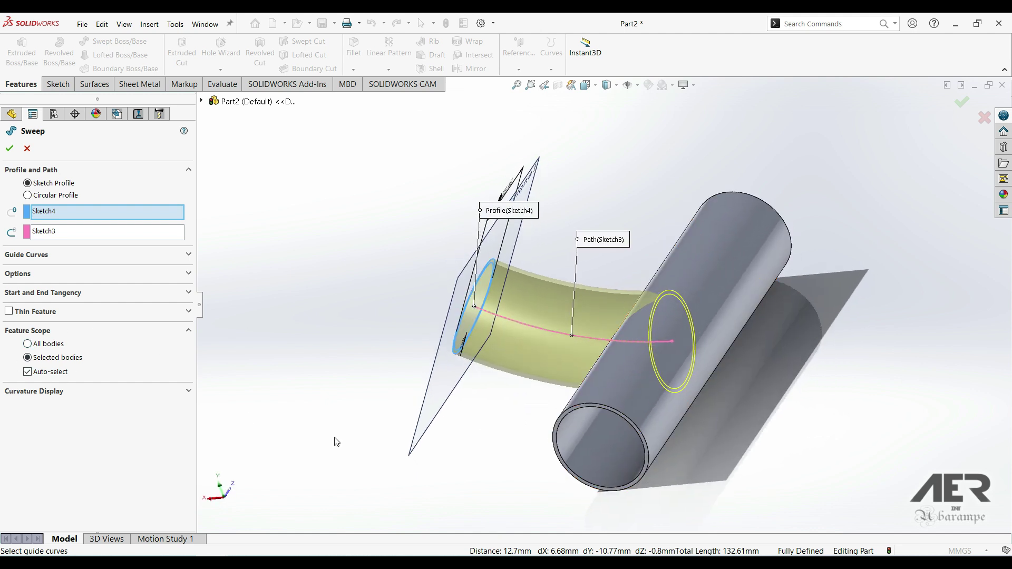
click(96, 274)
click(27, 371)
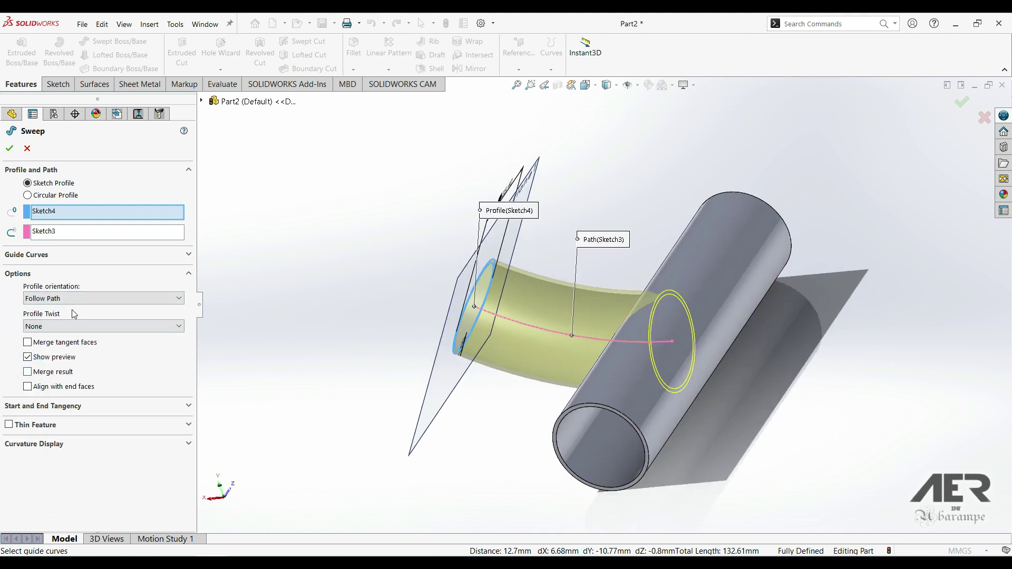
click(9, 149)
middle_drag(515, 355, 748, 199)
Subtract Boss-Extrude1 from Sweep1 keeping all bodies, then hide the end-cap piece
click(795, 24)
text(comb)
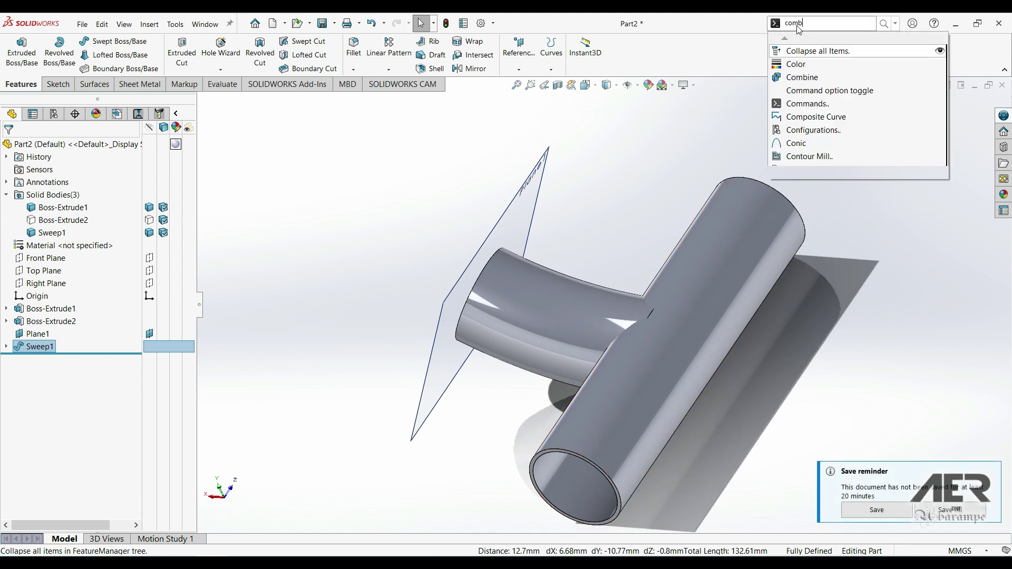
click(802, 40)
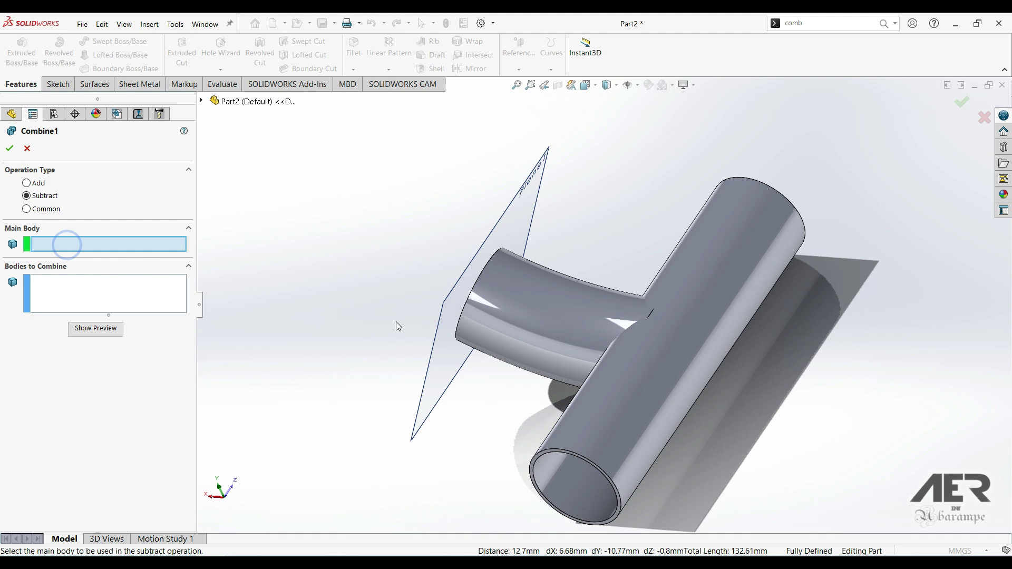
click(527, 318)
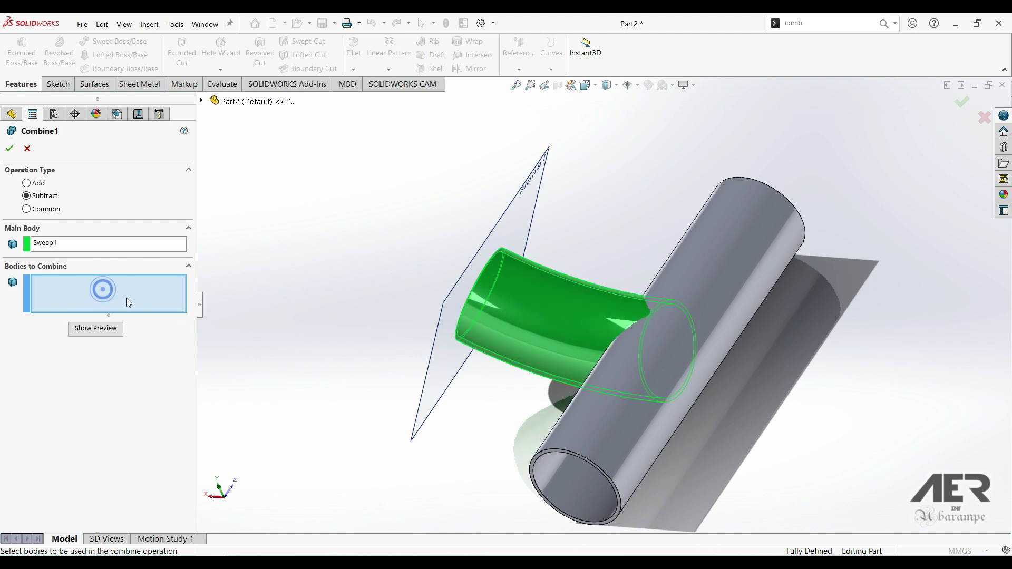
click(727, 272)
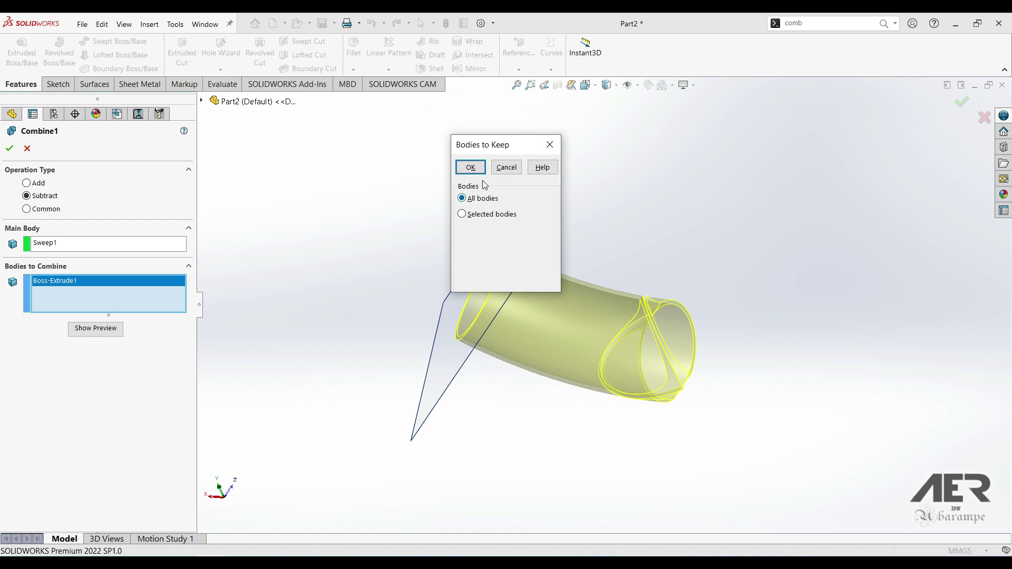
click(470, 167)
scroll(666, 302, down, 4)
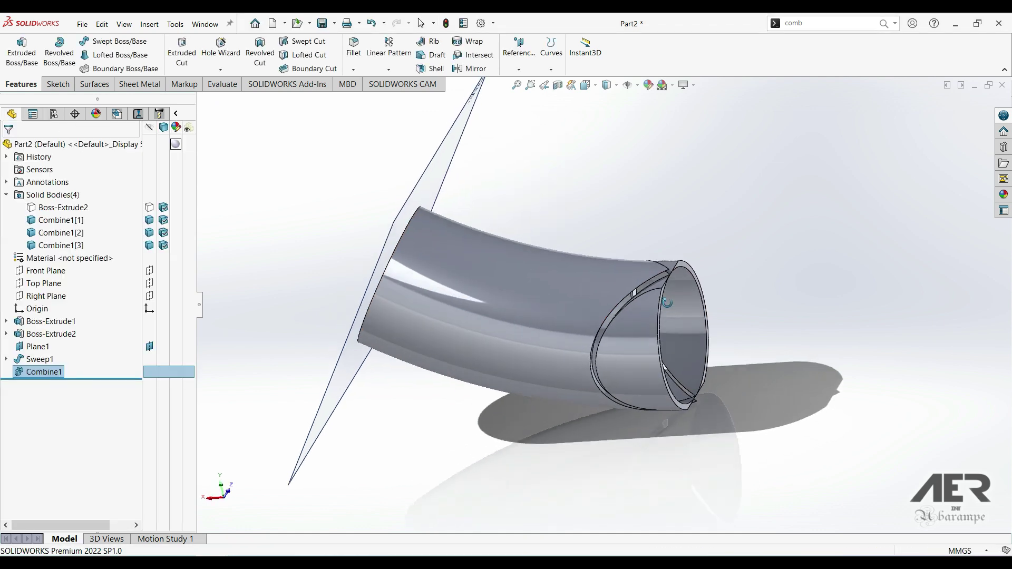
middle_drag(666, 302, 586, 264)
key(Tab)
key(Tab)
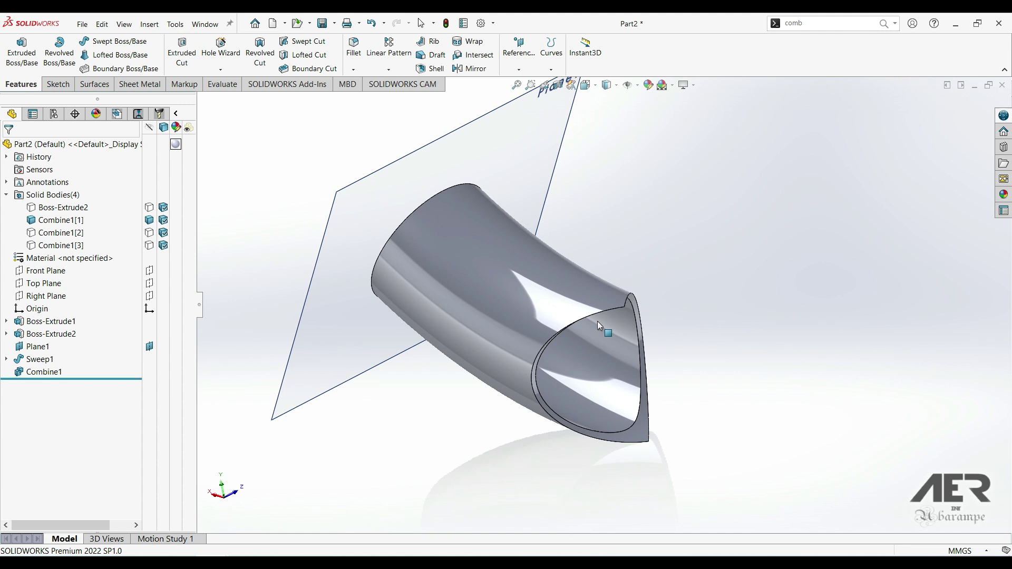
Sketch a thin centre rectangle on the Right Plane, rising upward from the tube's top
middle_drag(598, 322, 638, 314)
scroll(638, 369, down, 5)
scroll(498, 299, up, 3)
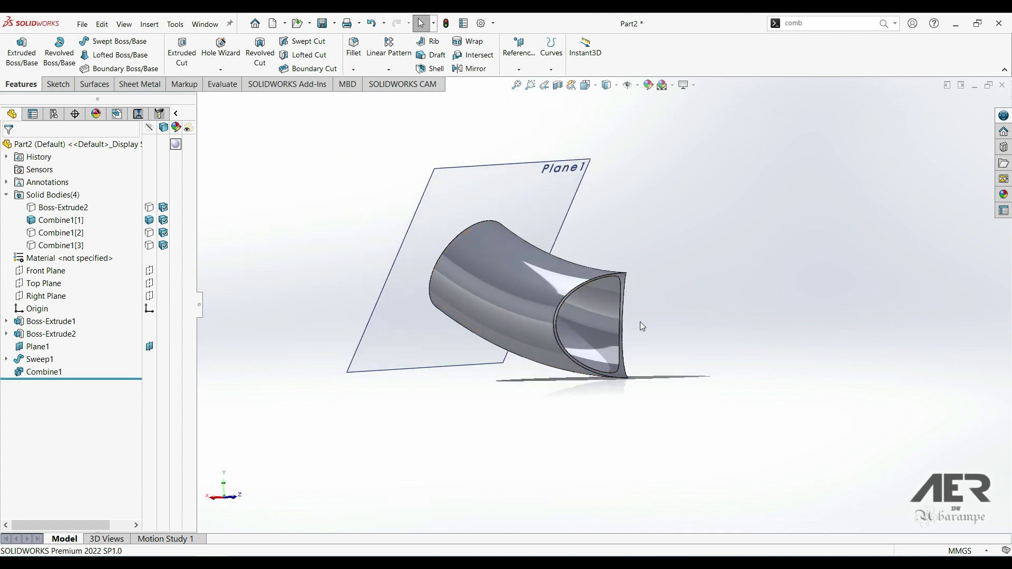
click(39, 283)
click(35, 297)
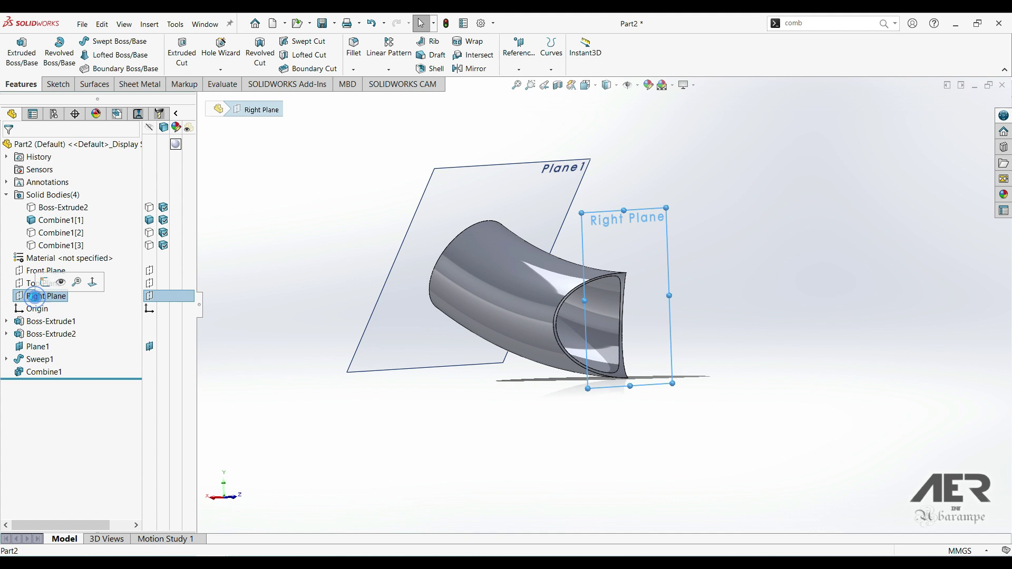
click(20, 297)
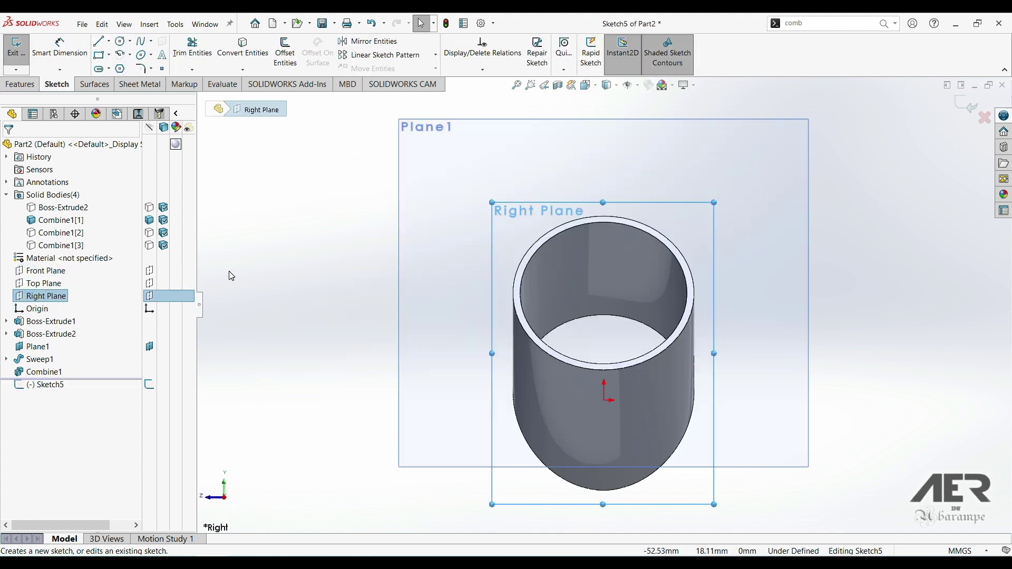
click(108, 56)
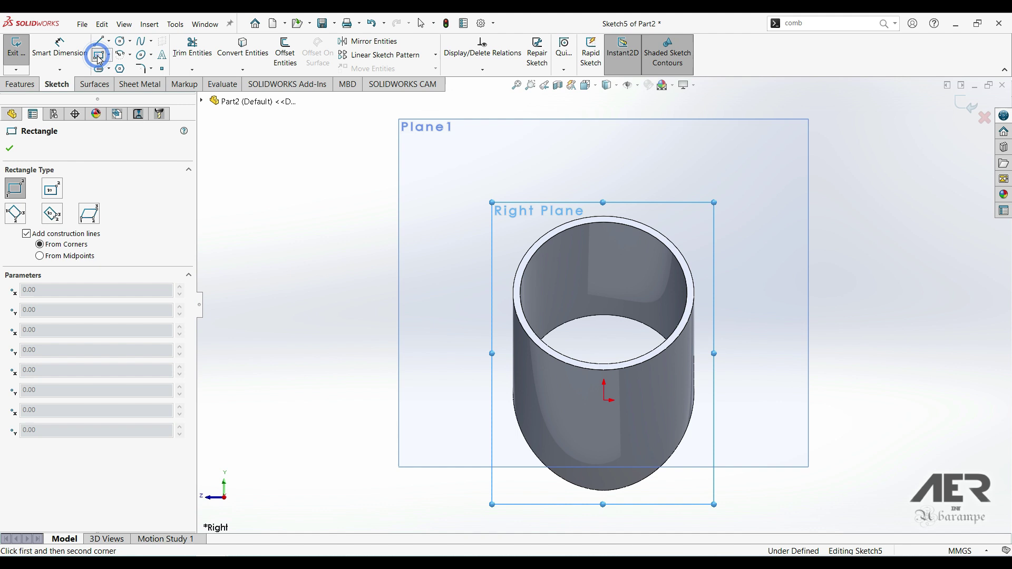
click(51, 188)
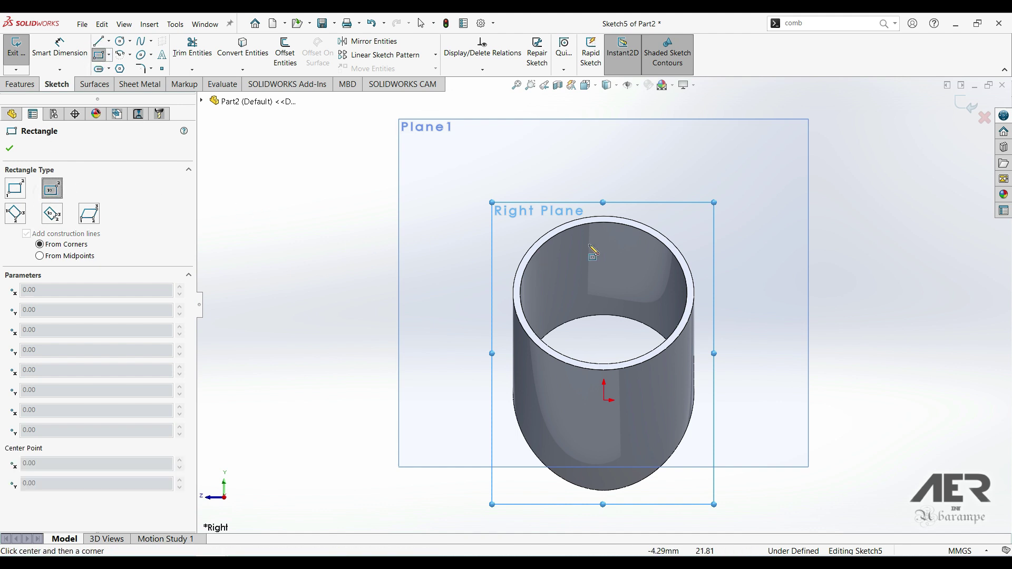
key(ctrl+8)
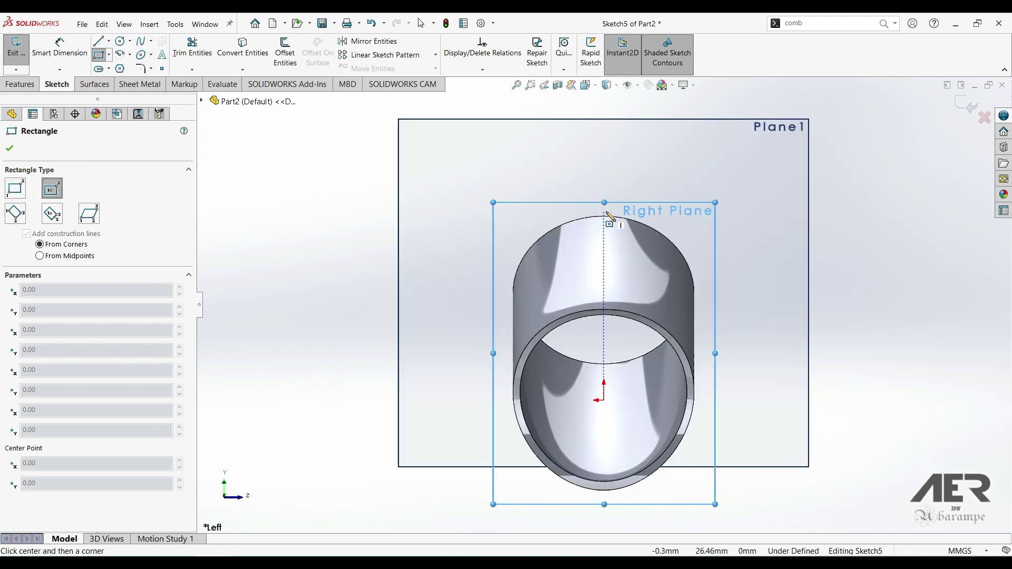
click(605, 217)
scroll(606, 153, up, 2)
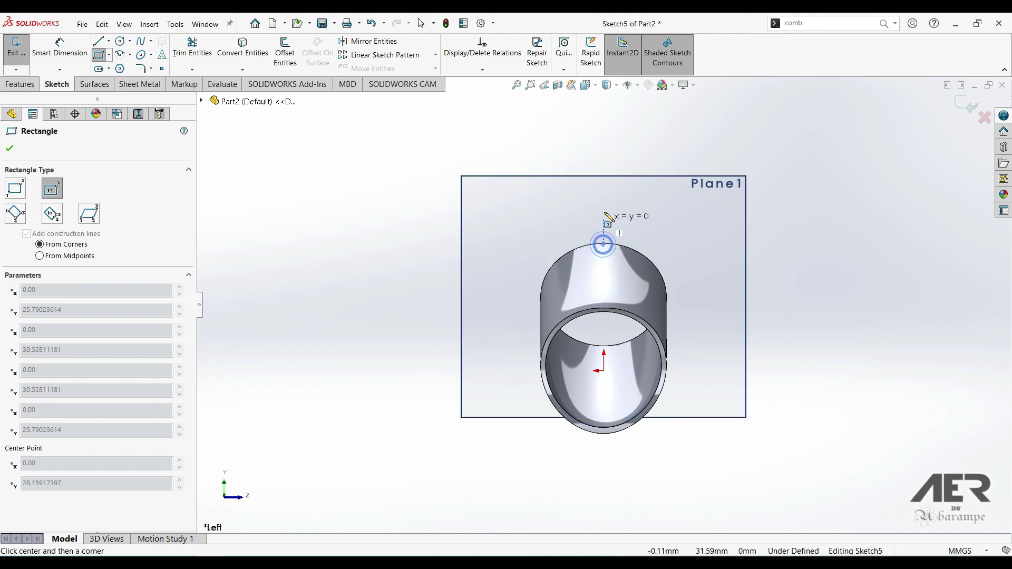
click(598, 145)
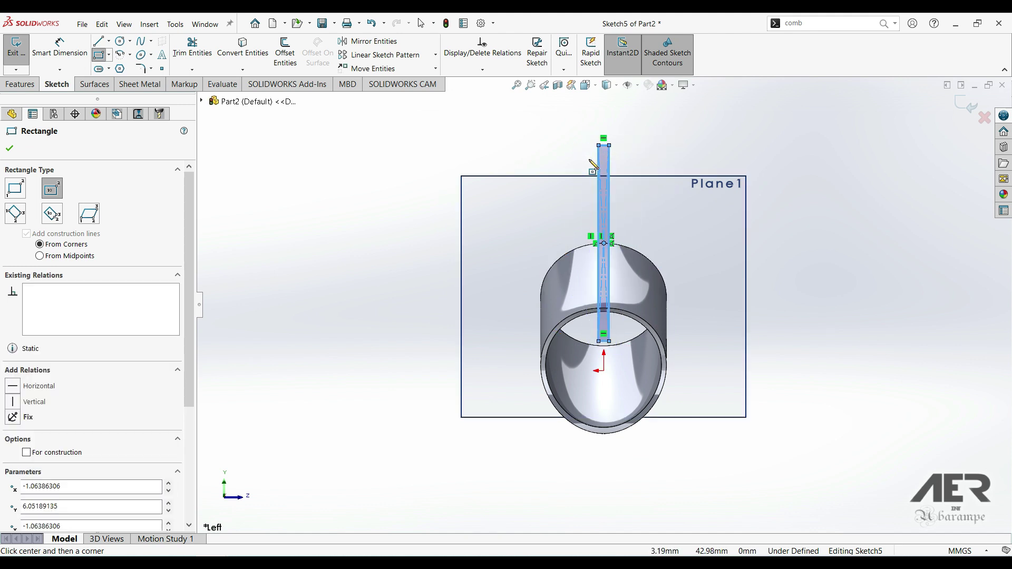
scroll(624, 197, down, 3)
Add a Vertical relation between the rectangle's centre point and the origin
key(Escape)
click(588, 277)
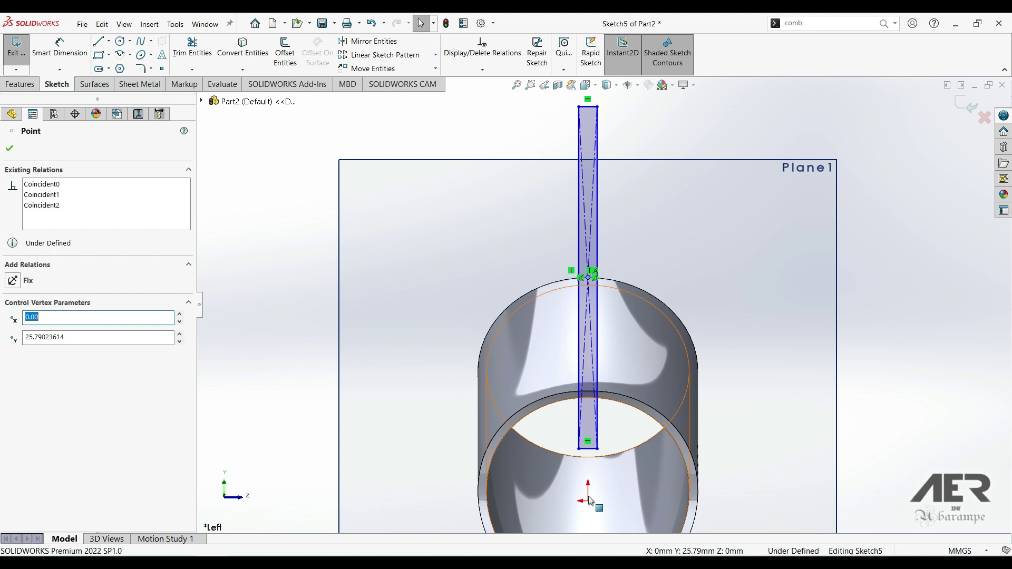
ctrl+click(589, 498)
click(619, 451)
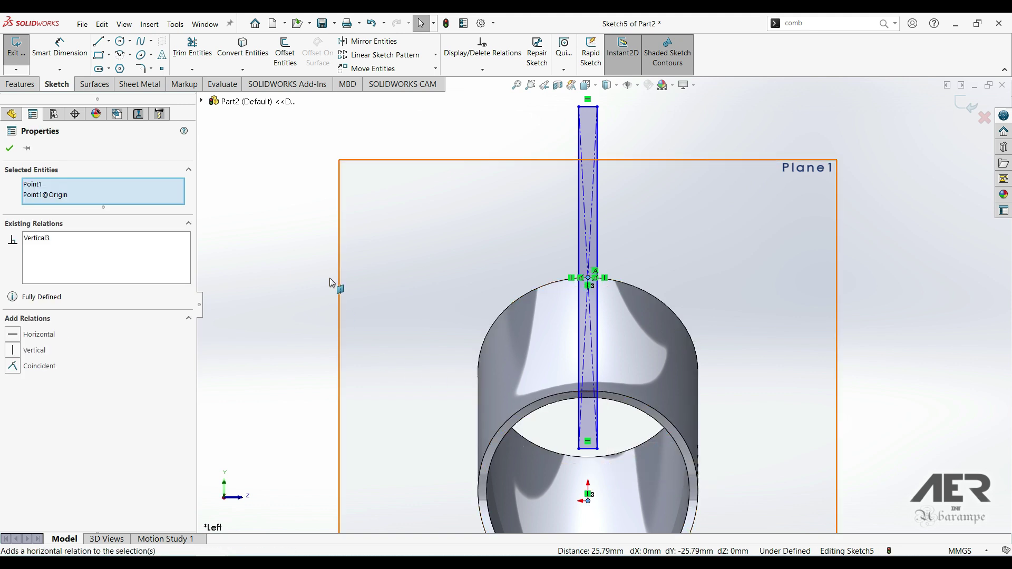
click(9, 148)
Dimension the slit rectangle's width to 0.01 mm
click(59, 48)
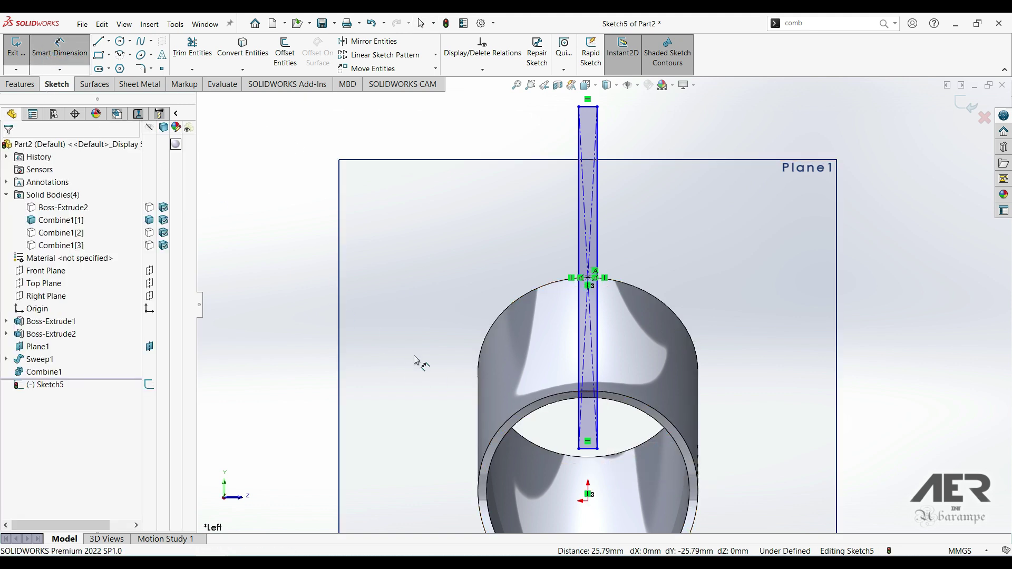
scroll(611, 235, up, 3)
click(595, 383)
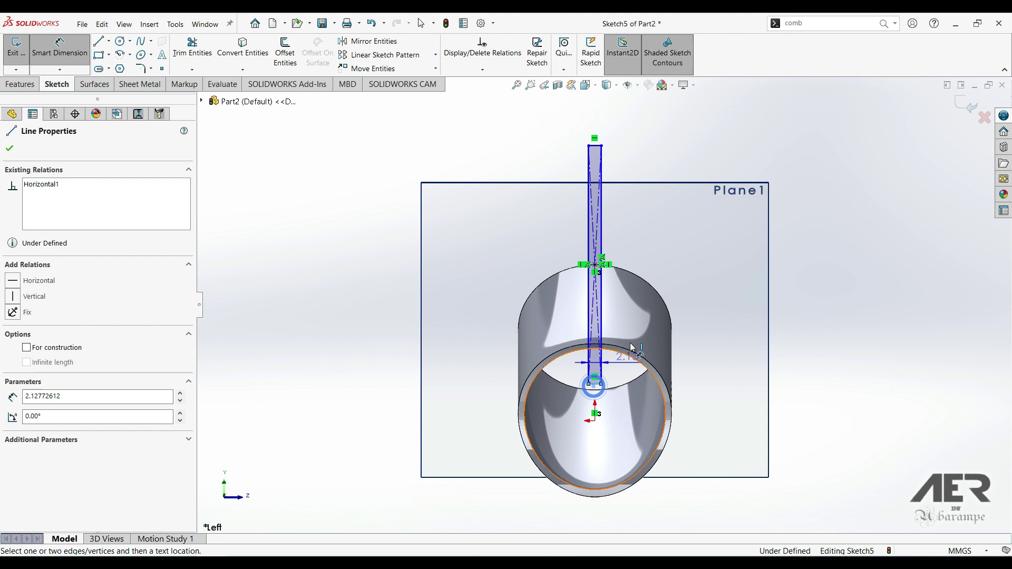
click(820, 299)
text(.0)
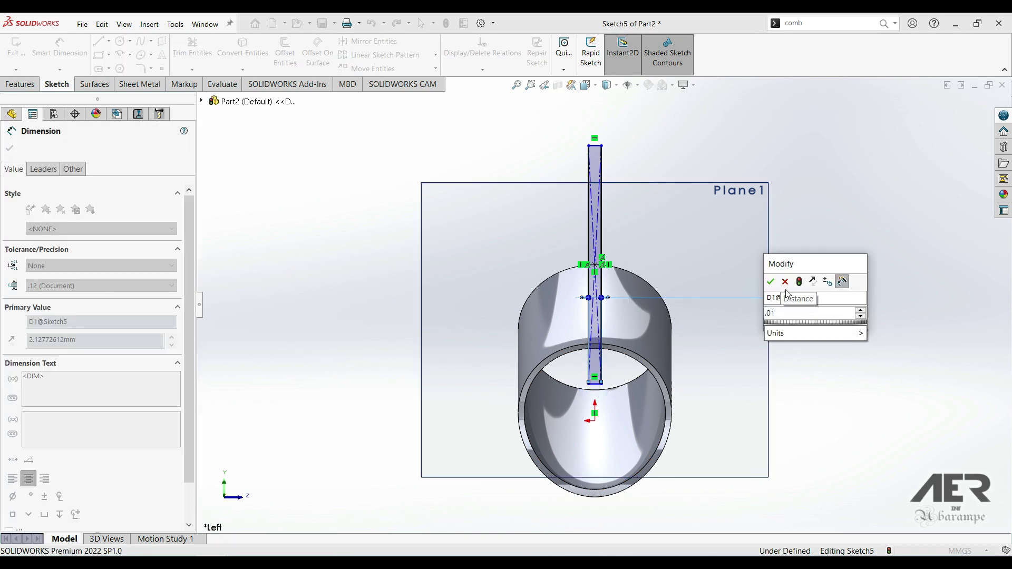
text(1)
key(Return)
mouse_move(591, 376)
middle_down()
mouse_move(593, 356)
mouse_move(527, 296)
mouse_move(369, 264)
mouse_move(316, 227)
middle_up()
click(10, 148)
click(20, 85)
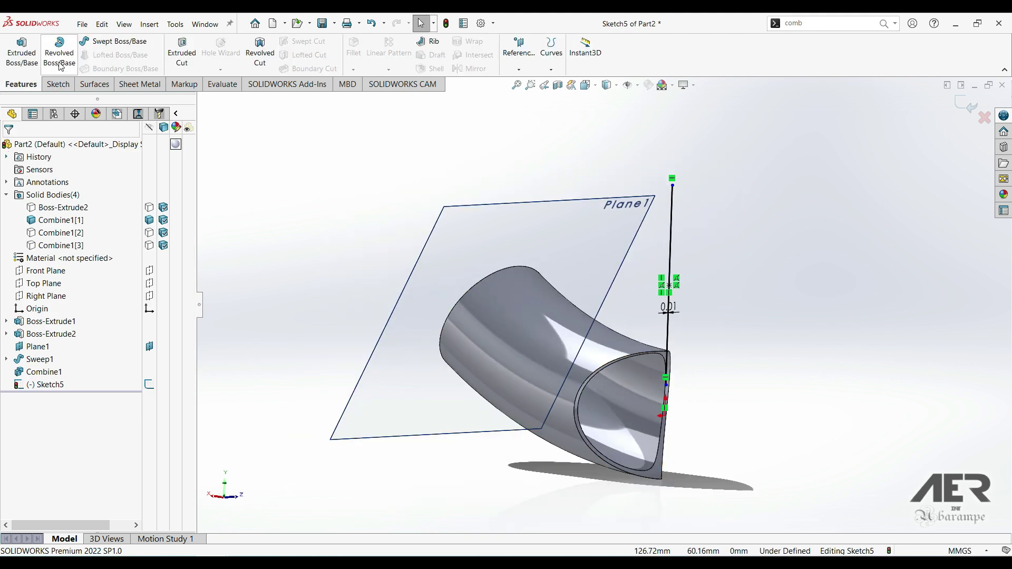
click(181, 52)
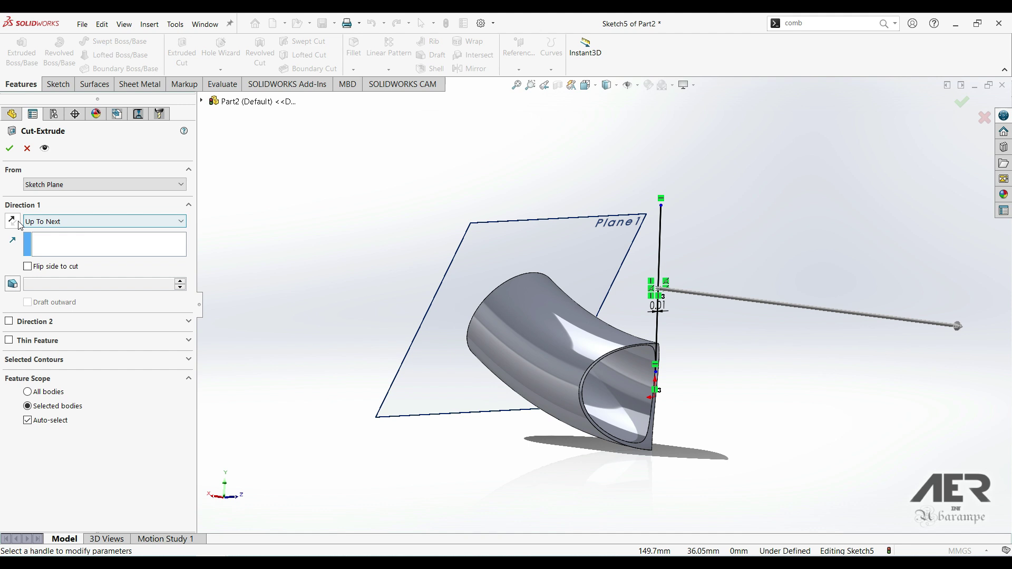
click(53, 222)
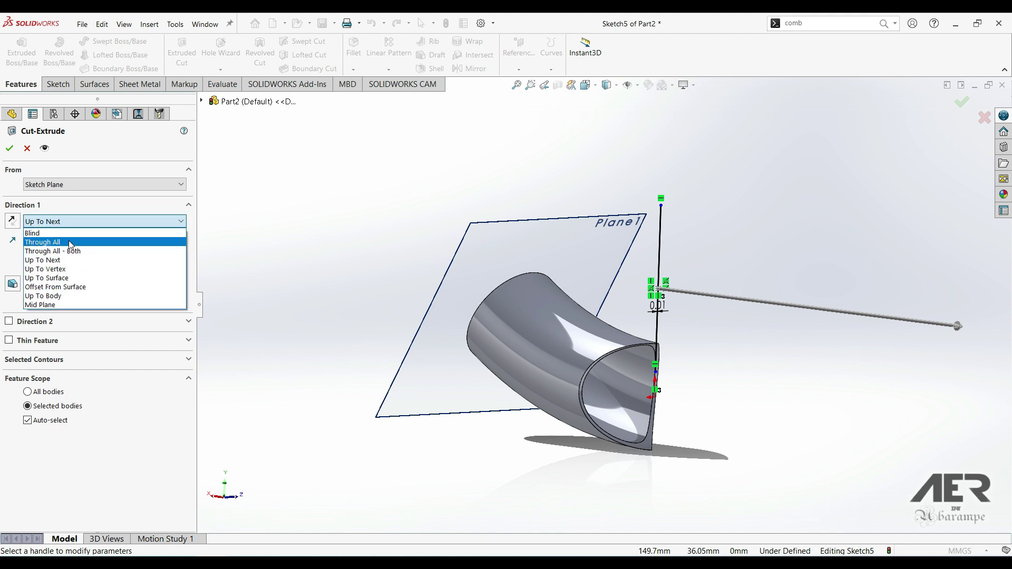
click(70, 243)
click(13, 221)
click(31, 322)
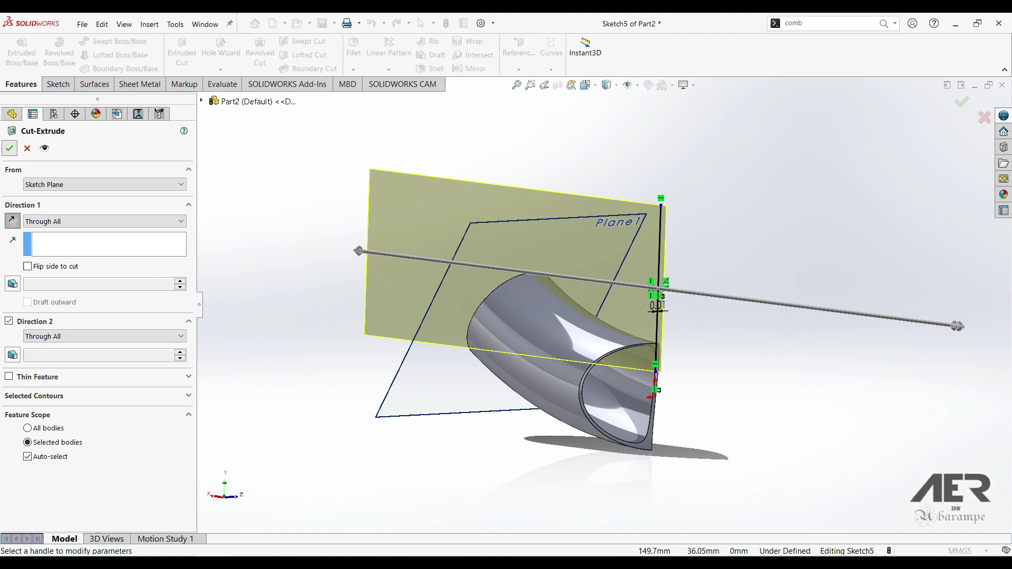
key(Return)
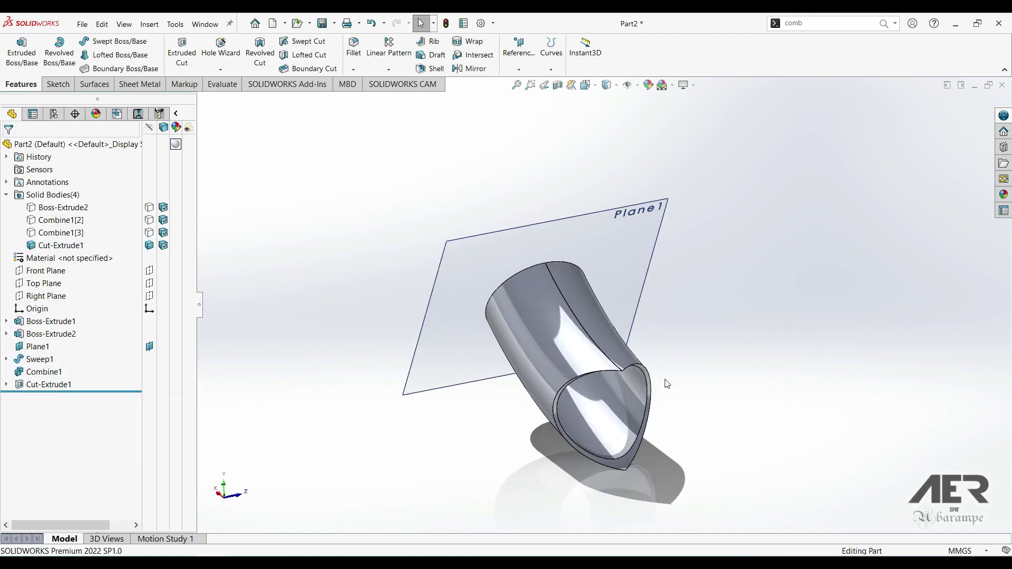
scroll(608, 336, down, 6)
scroll(569, 269, up, 3)
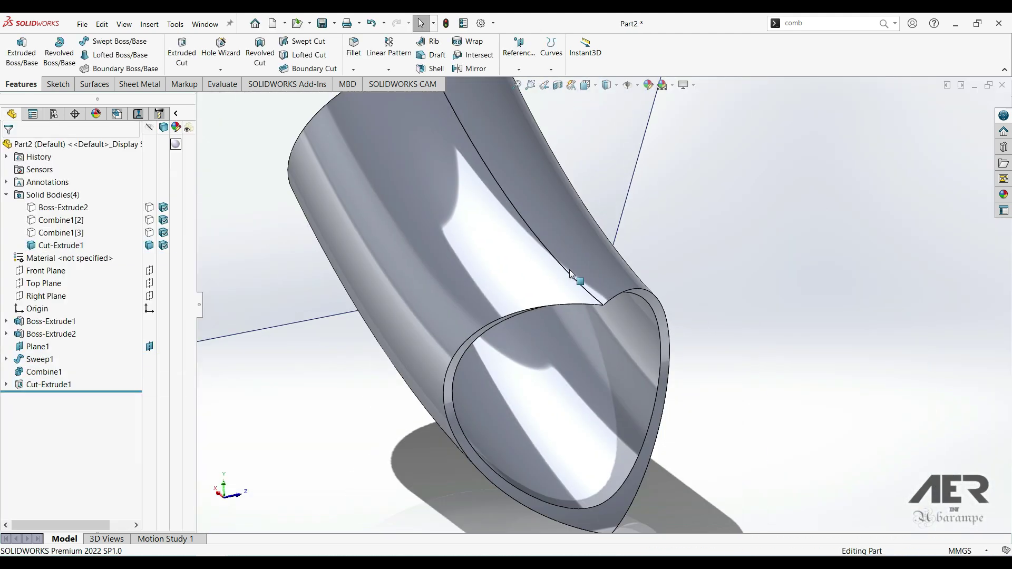
scroll(600, 248, up, 5)
Surface Flatten the tube face, starting from the lengthwise slit edge, creating Surface-Flatten1
click(92, 85)
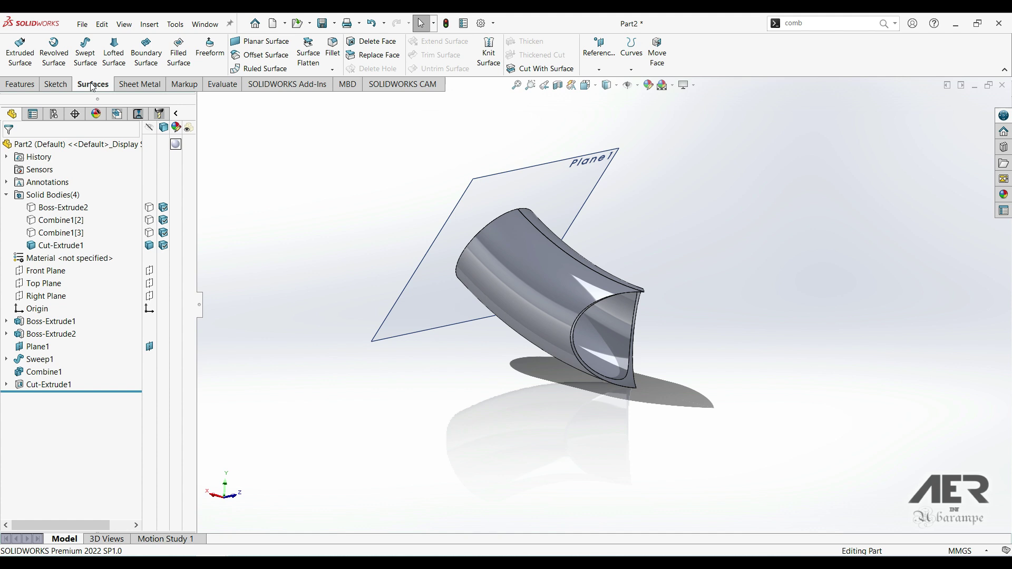
click(308, 61)
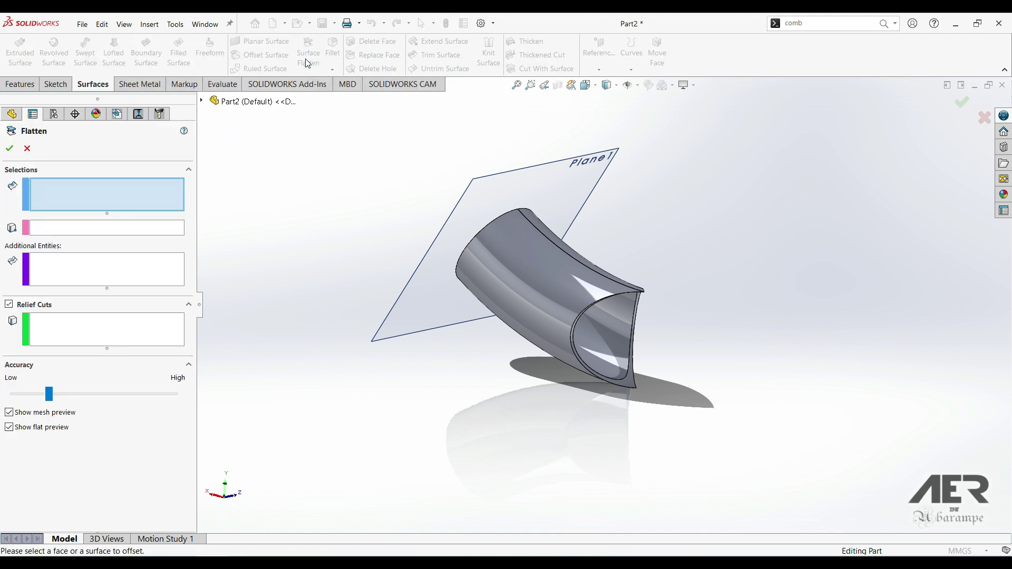
click(548, 277)
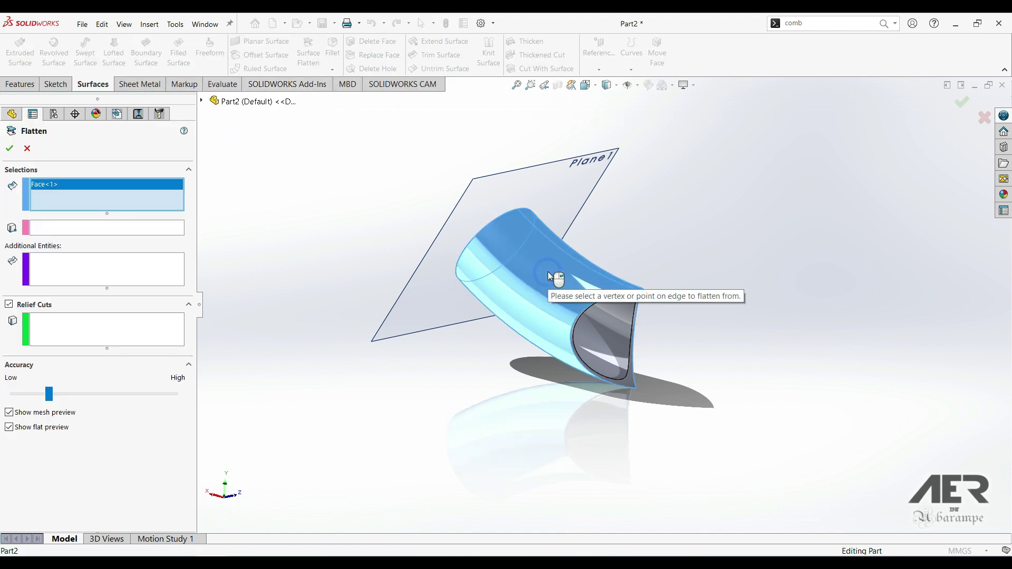
click(70, 227)
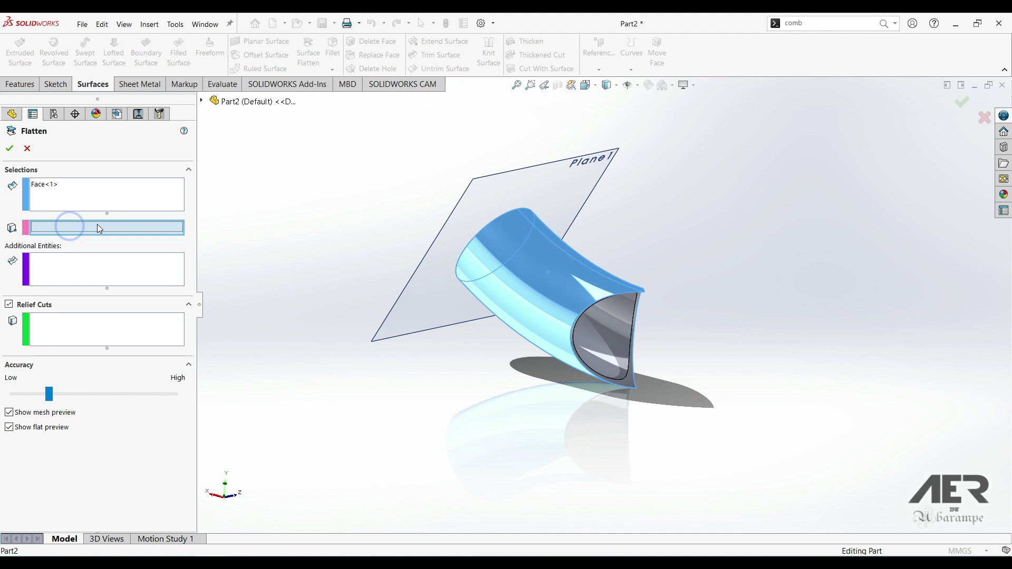
scroll(585, 263, down, 5)
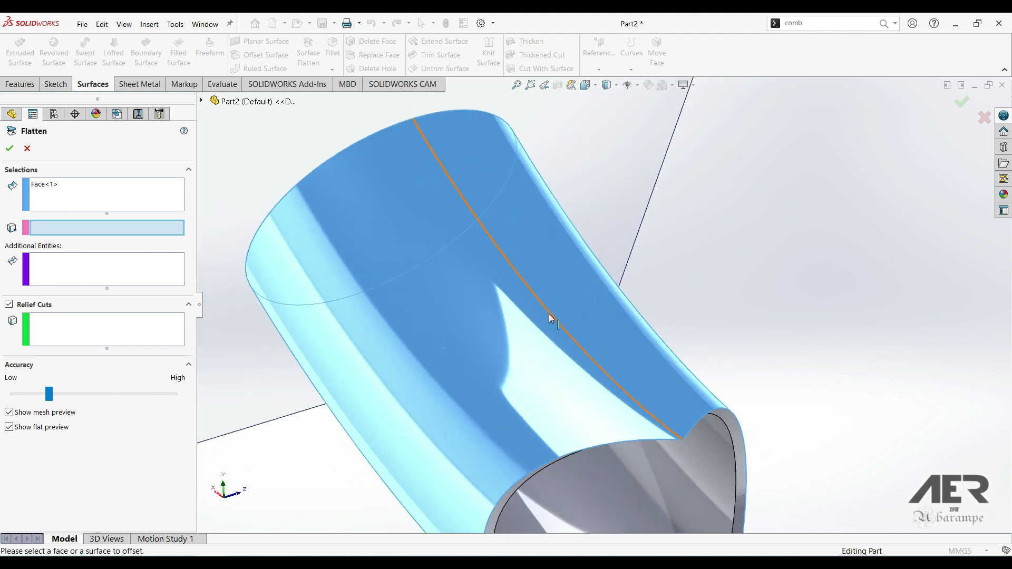
click(548, 314)
scroll(548, 311, up, 5)
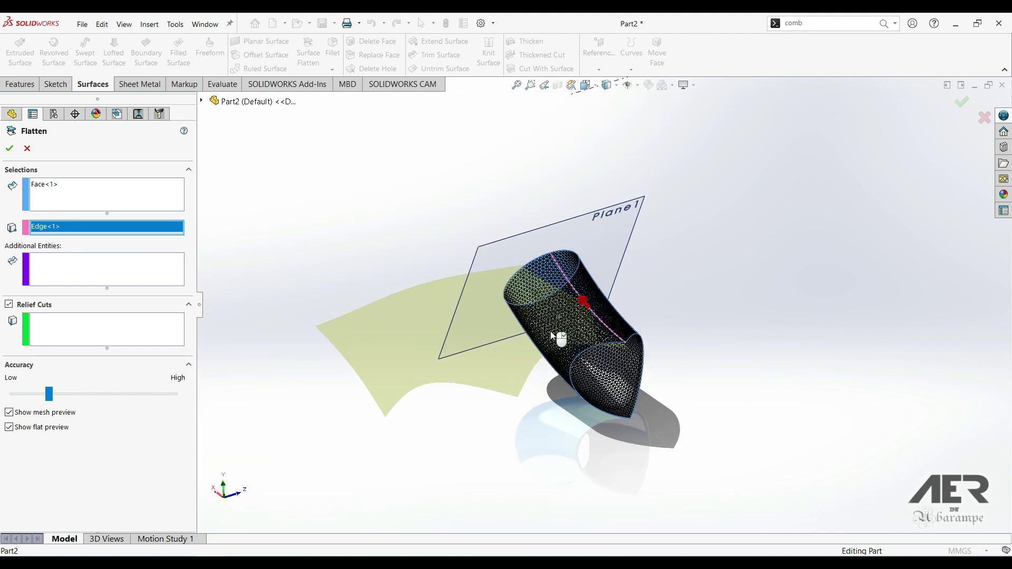
middle_drag(545, 300, 560, 323)
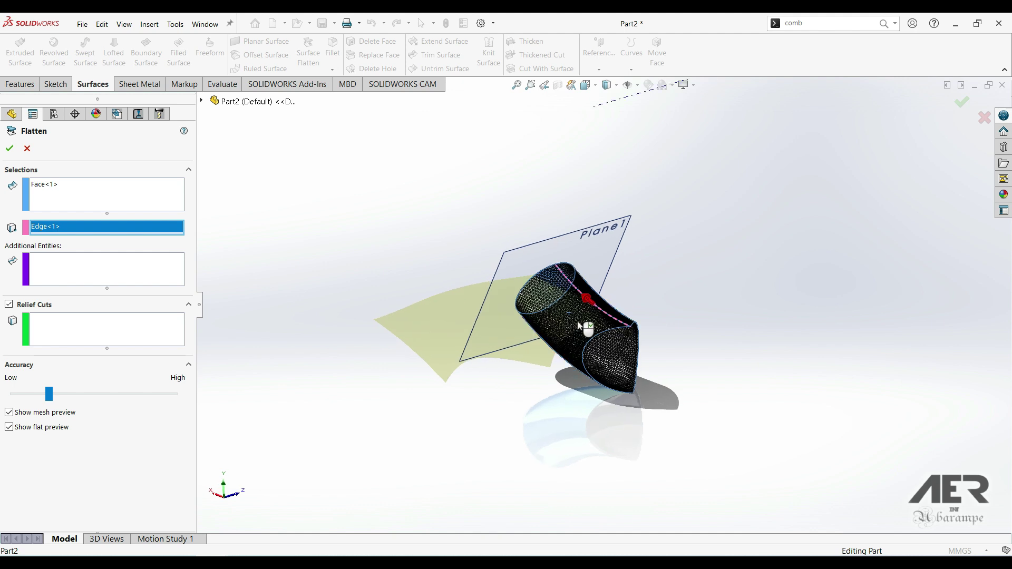
click(10, 149)
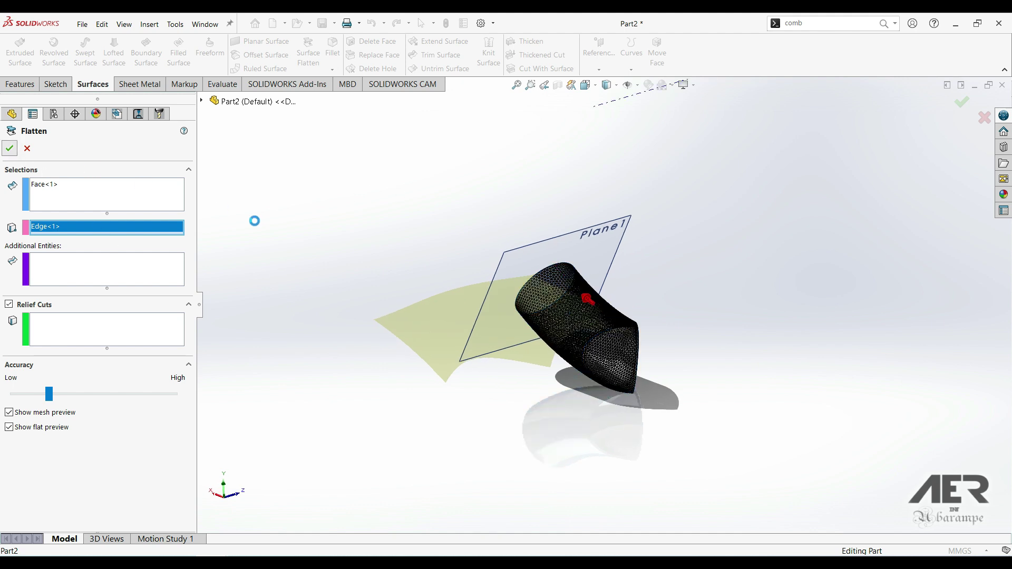
click(536, 314)
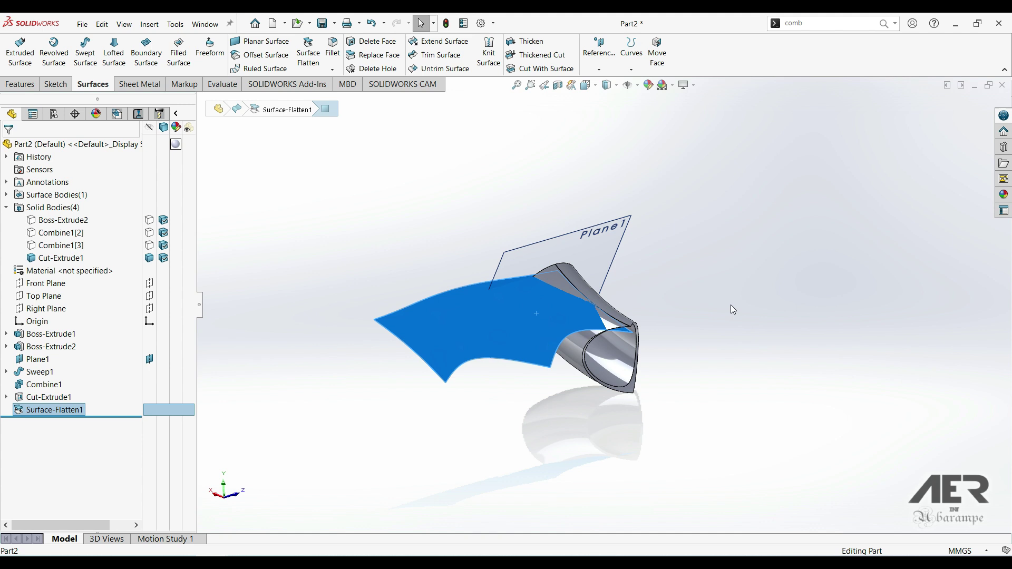
Orbit and fit the view to inspect the flattened surface beside the tube
middle_drag(731, 304, 579, 300)
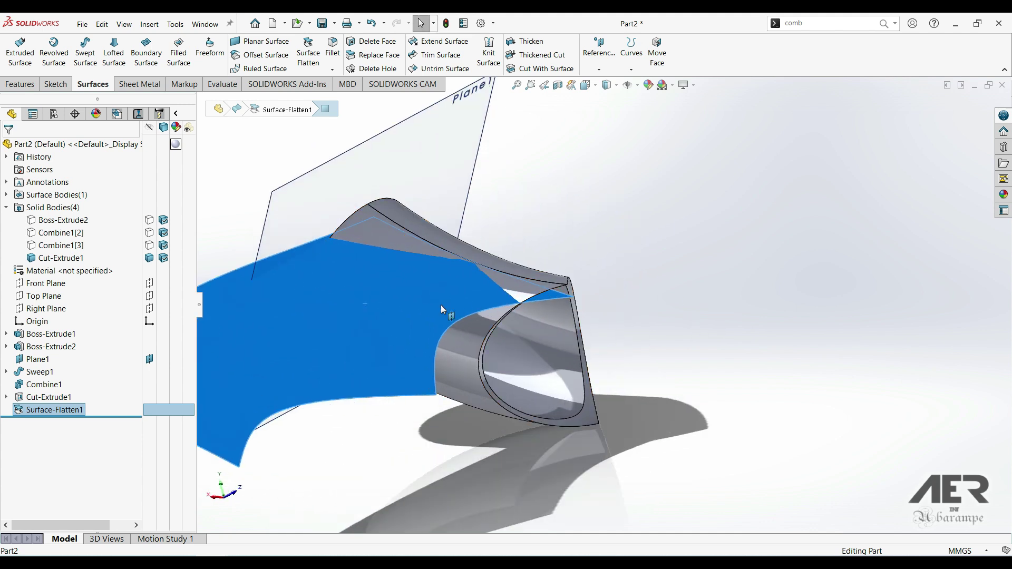
middle_drag(441, 305, 287, 355)
key(f)
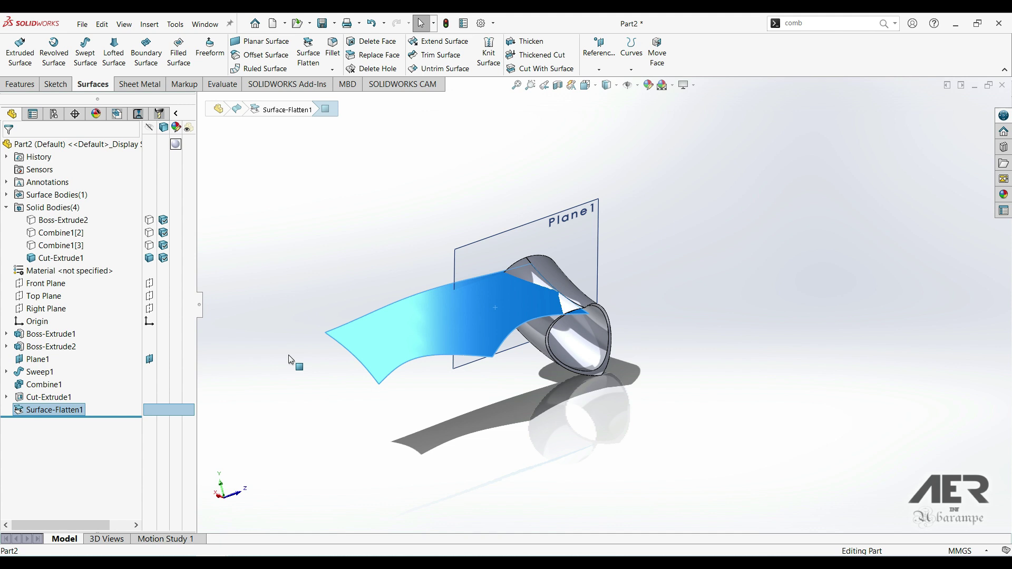
middle_drag(363, 346, 490, 351)
middle_drag(535, 317, 578, 330)
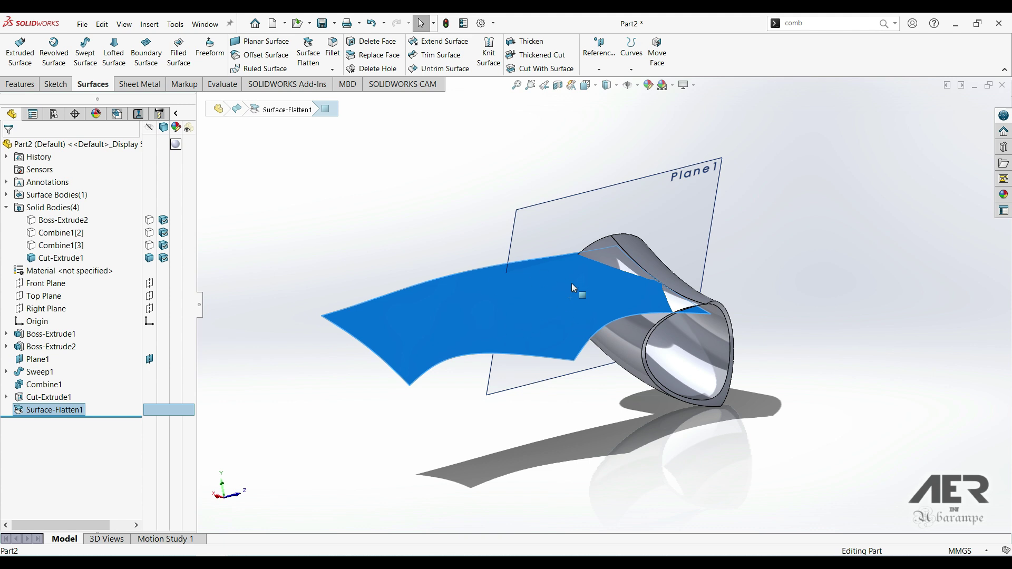
Deselect the flattened surface and switch to the Part1 document
click(462, 212)
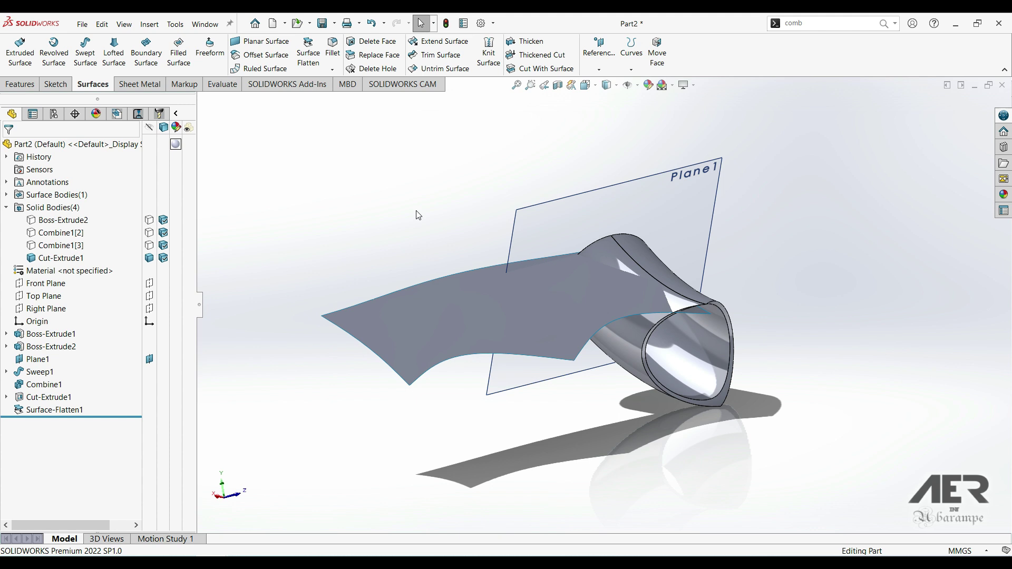
key(ctrl+Tab)
click(543, 295)
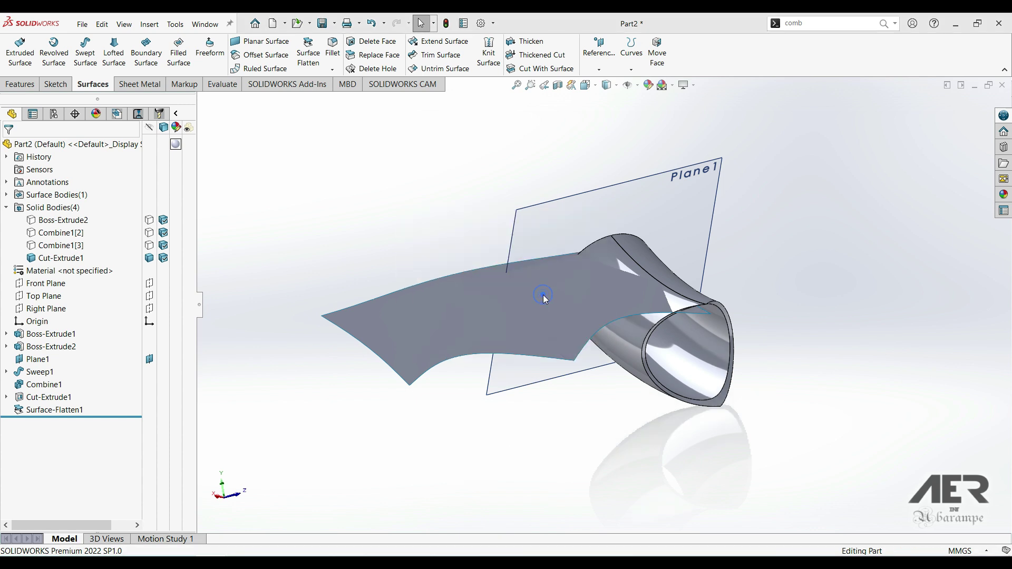
scroll(558, 364, down, 2)
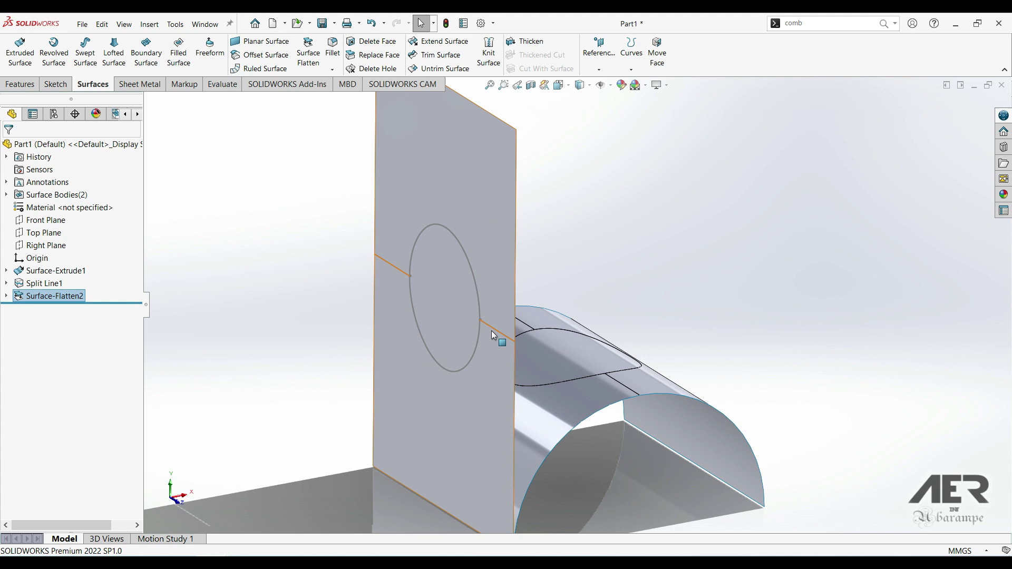
click(560, 343)
middle_drag(577, 371, 580, 387)
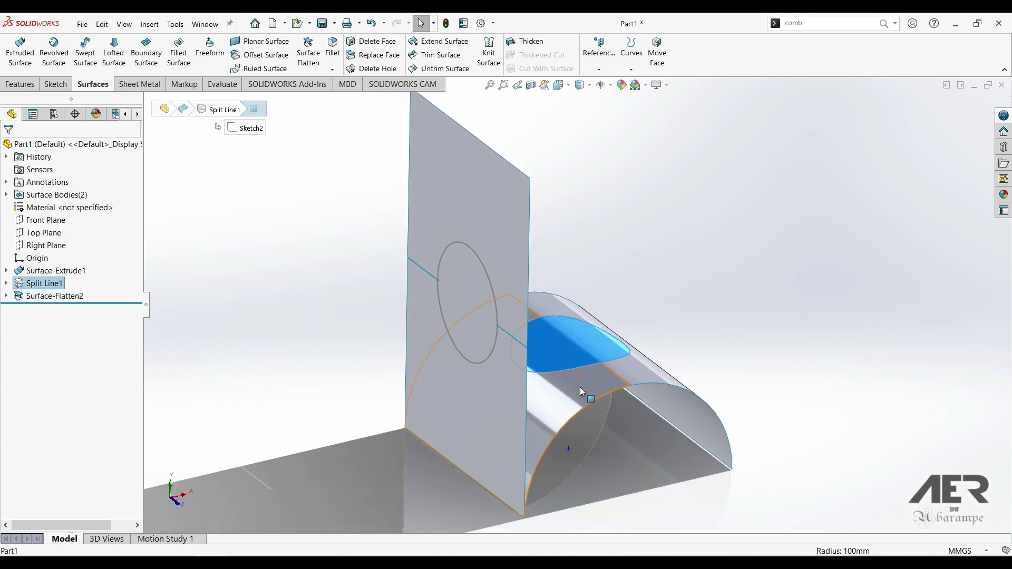
middle_drag(453, 365, 407, 337)
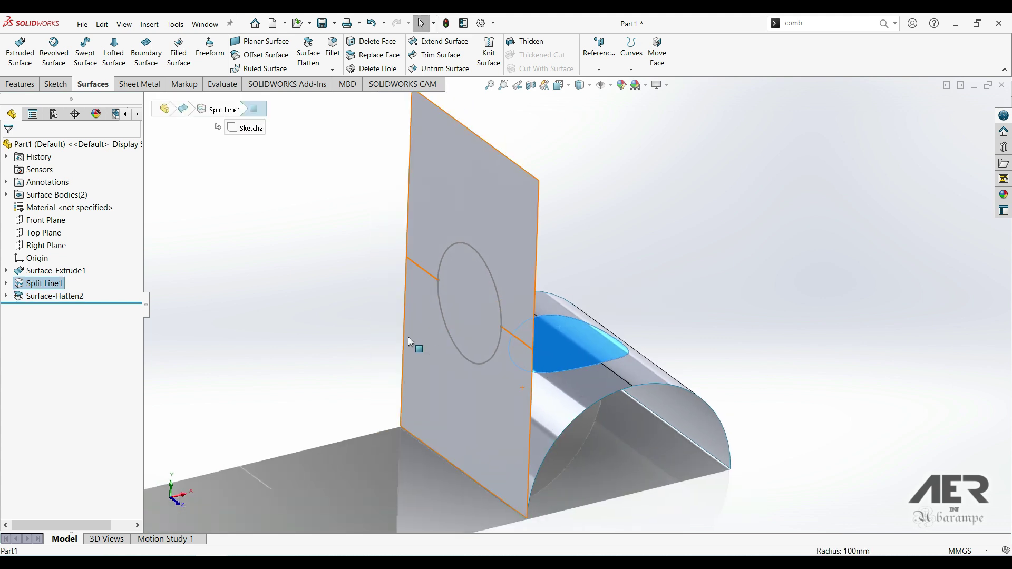
click(362, 324)
click(87, 301)
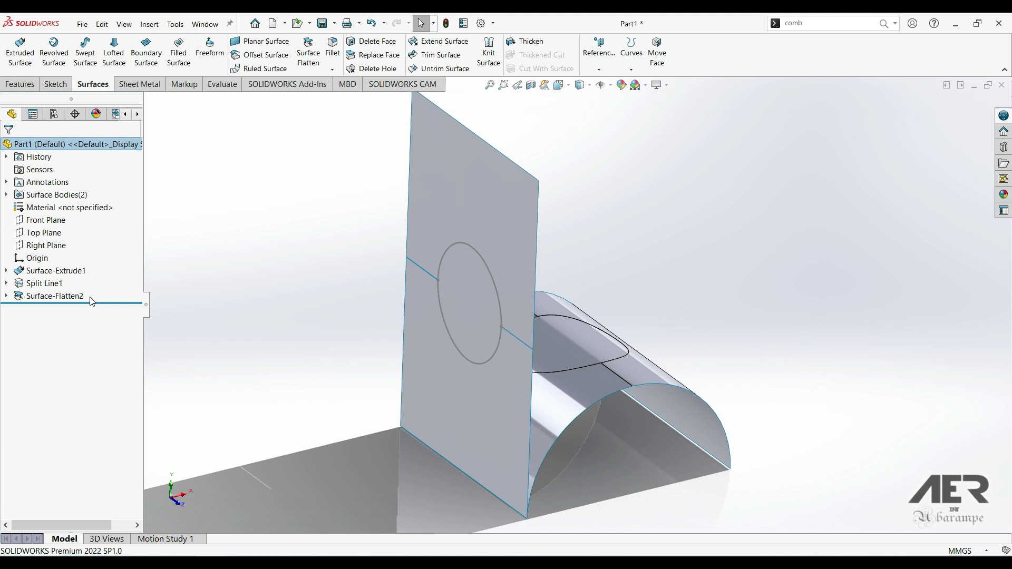
click(62, 294)
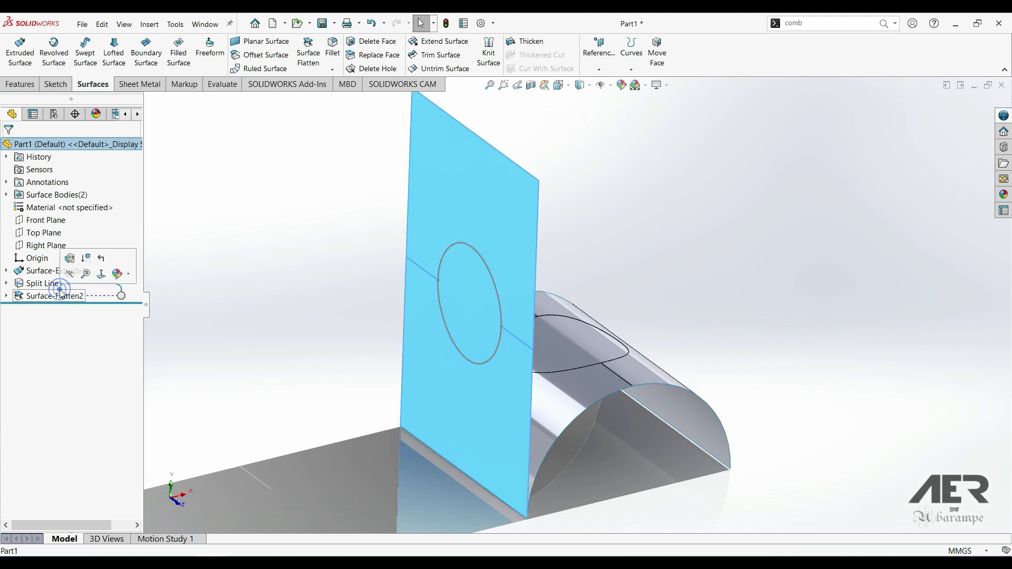
middle_drag(583, 285, 612, 299)
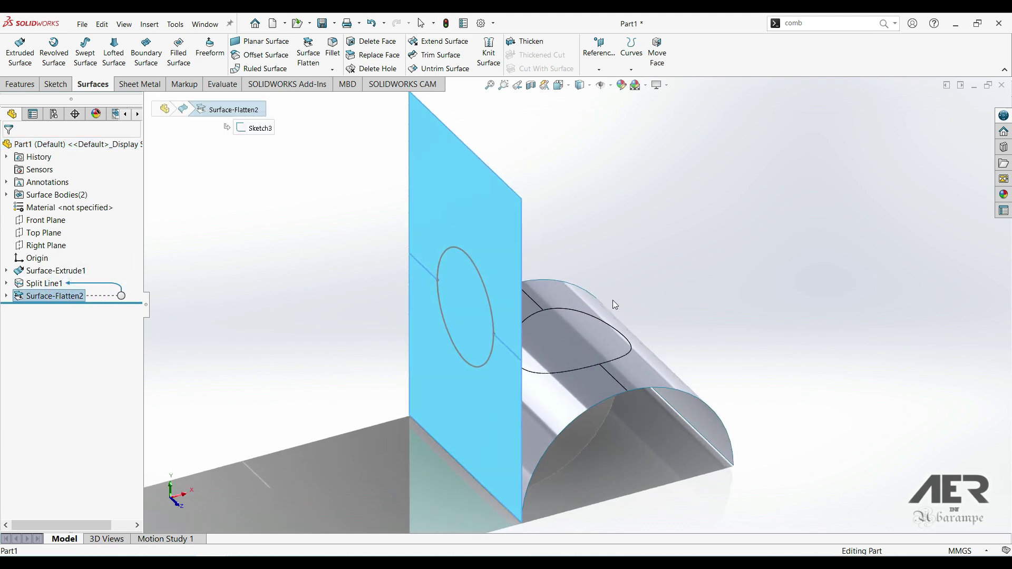
click(661, 284)
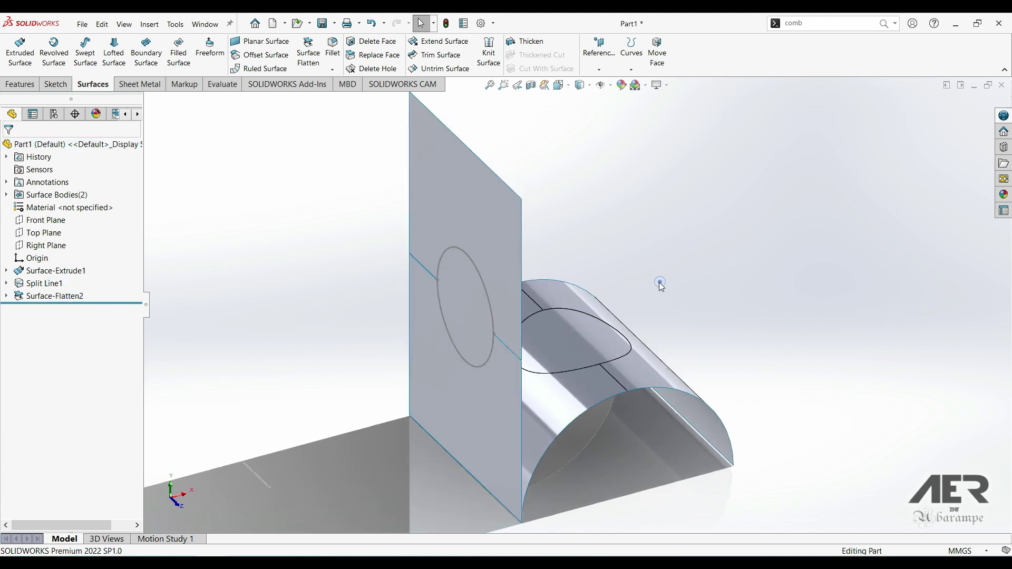
click(561, 343)
middle_drag(561, 343, 490, 322)
middle_drag(367, 253, 527, 316)
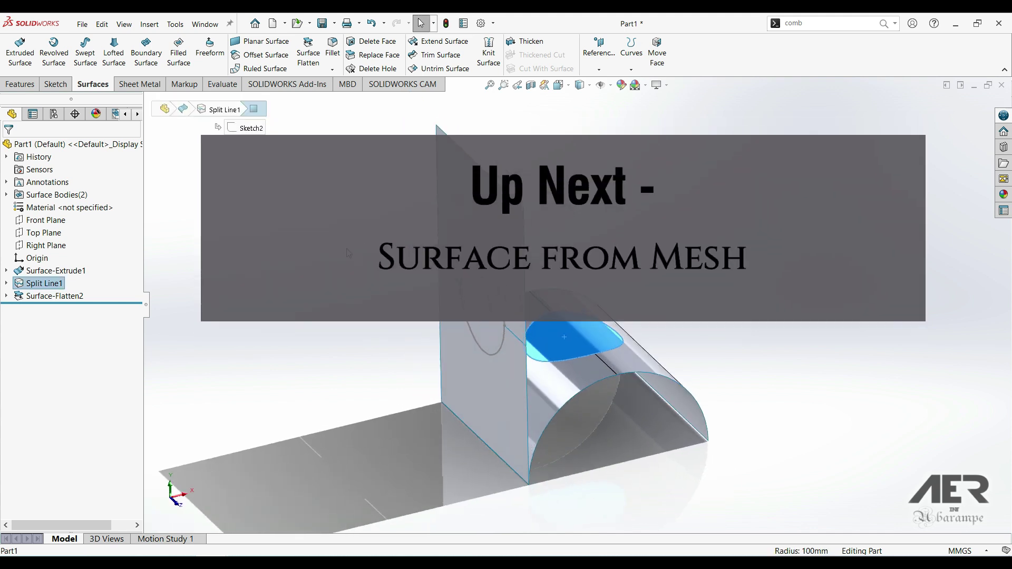
key(Escape)
middle_drag(613, 385, 453, 371)
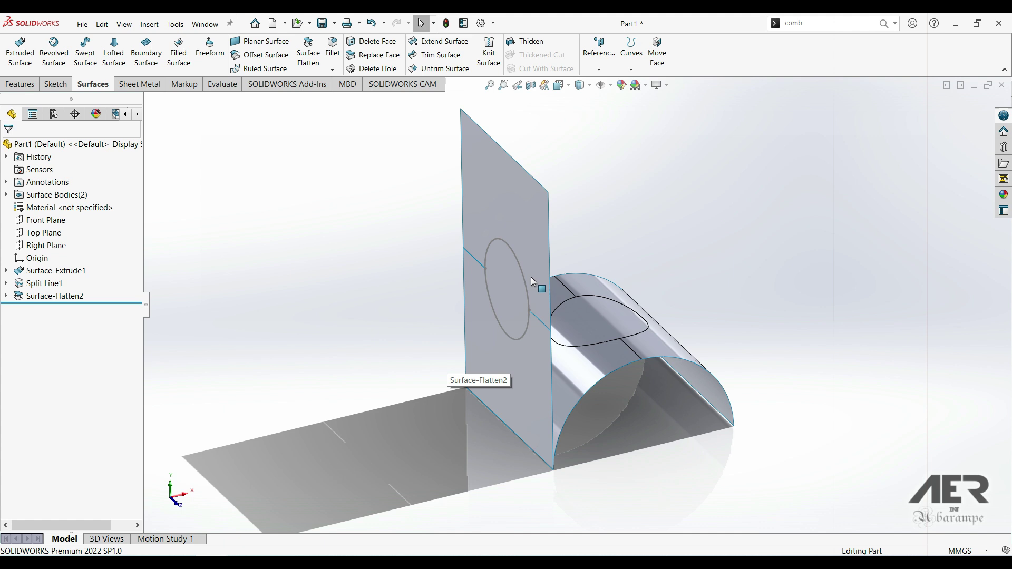
middle_drag(530, 276, 449, 235)
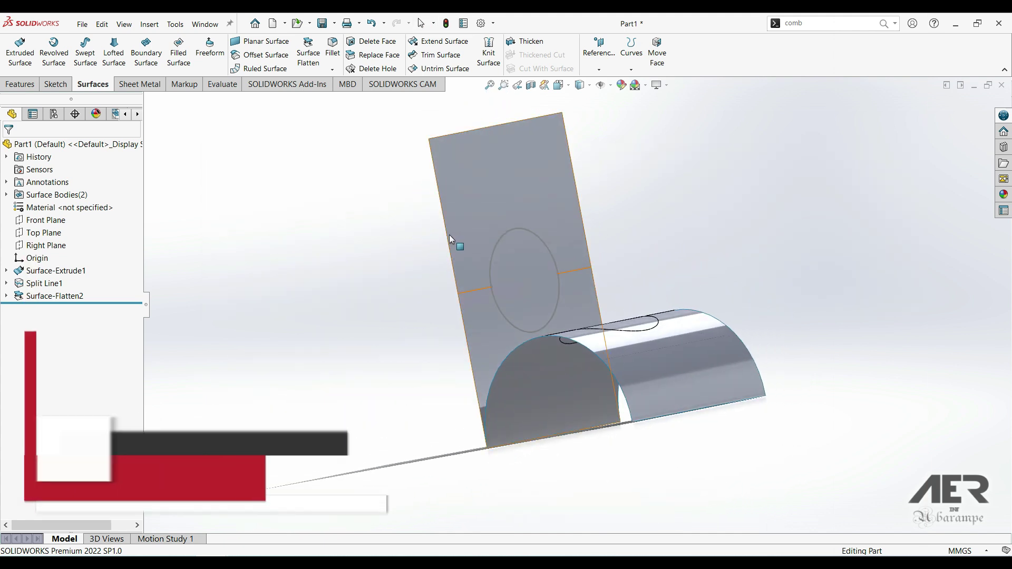